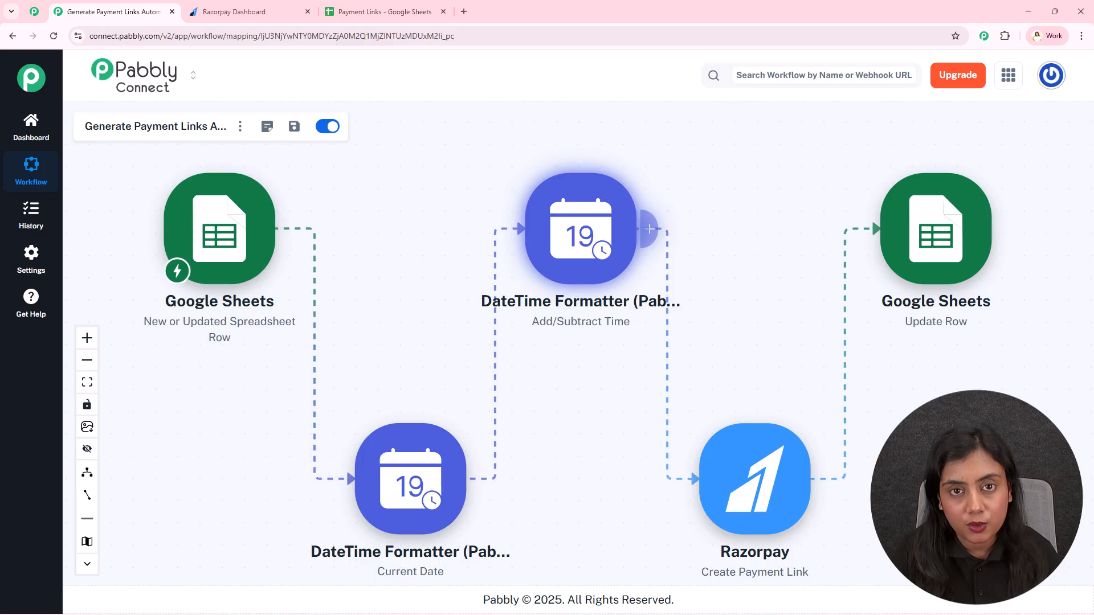
# - Switch to the Payment Links spreadsheet and highlight its empty row 4
pyautogui.click(336, 10)
pyautogui.moveTo(137, 279); pyautogui.dragTo(815, 278)
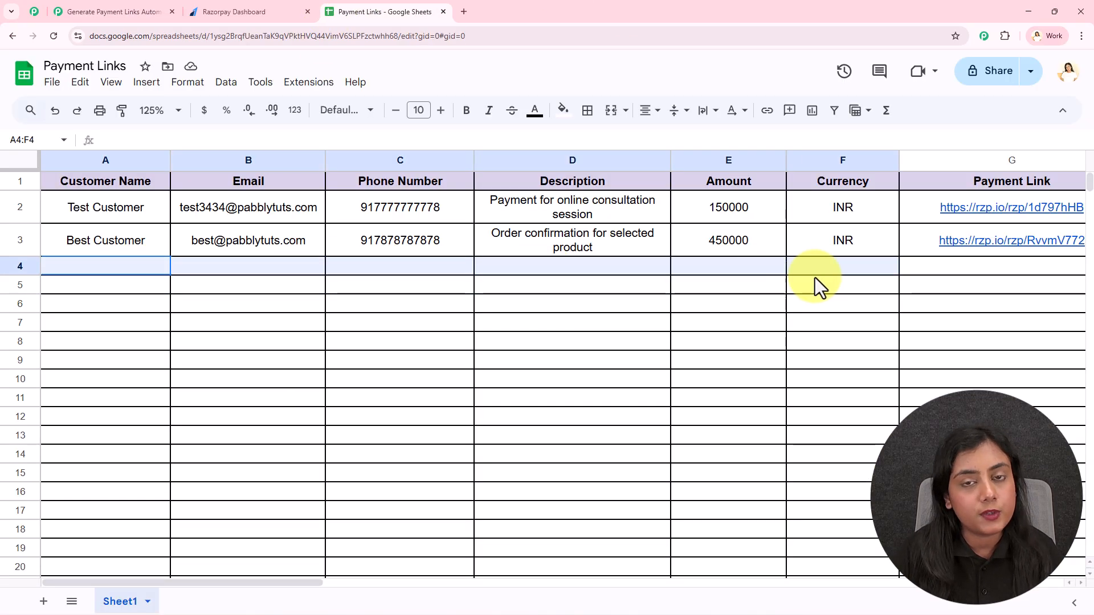
# - Point out the empty row 4 cells from Description through Payment Link
pyautogui.click(559, 266)
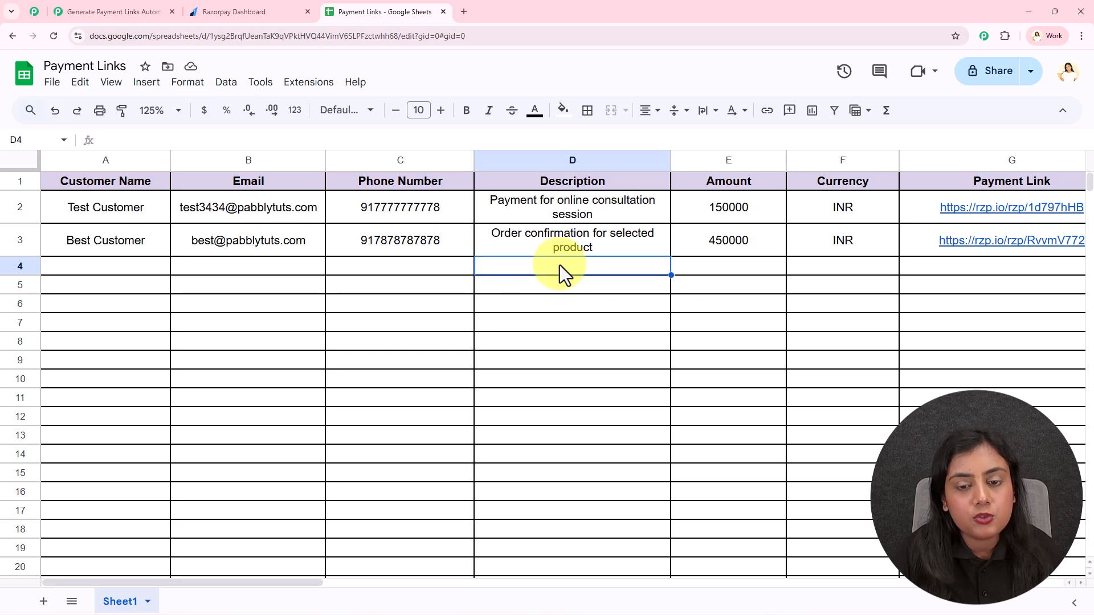
pyautogui.click(854, 264)
pyautogui.moveTo(139, 271); pyautogui.dragTo(436, 276)
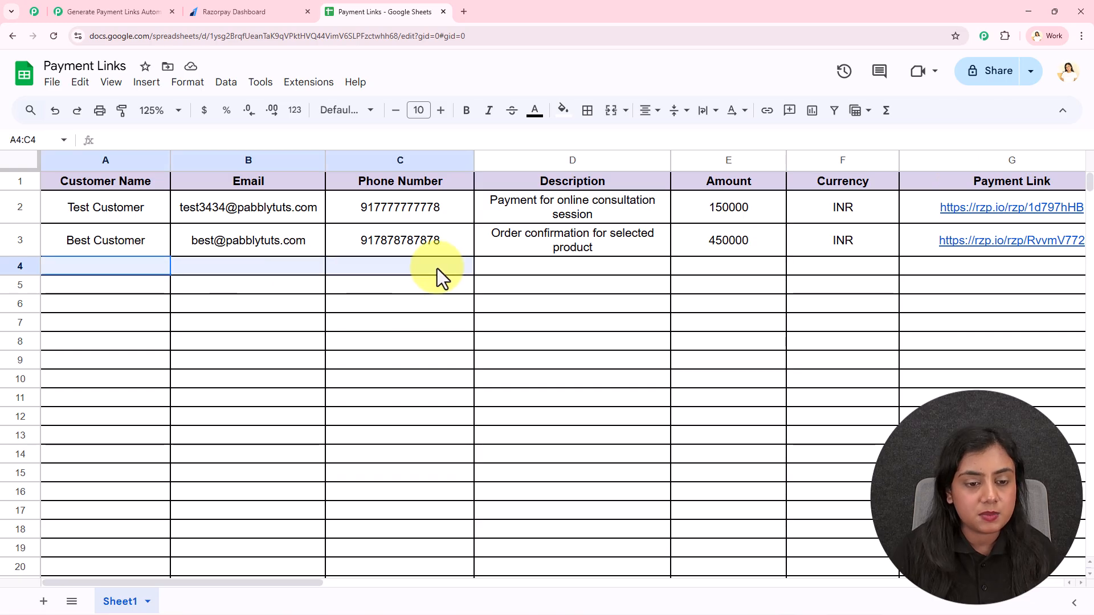
pyautogui.moveTo(121, 266); pyautogui.dragTo(916, 275)
pyautogui.click(892, 267)
pyautogui.moveTo(1010, 241)
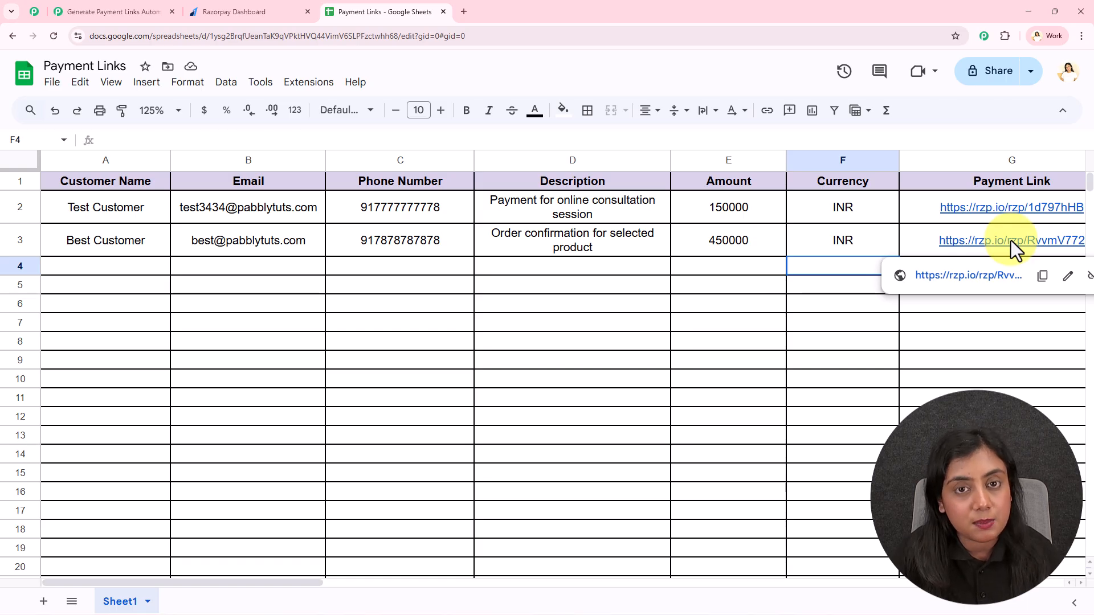
pyautogui.click(953, 269)
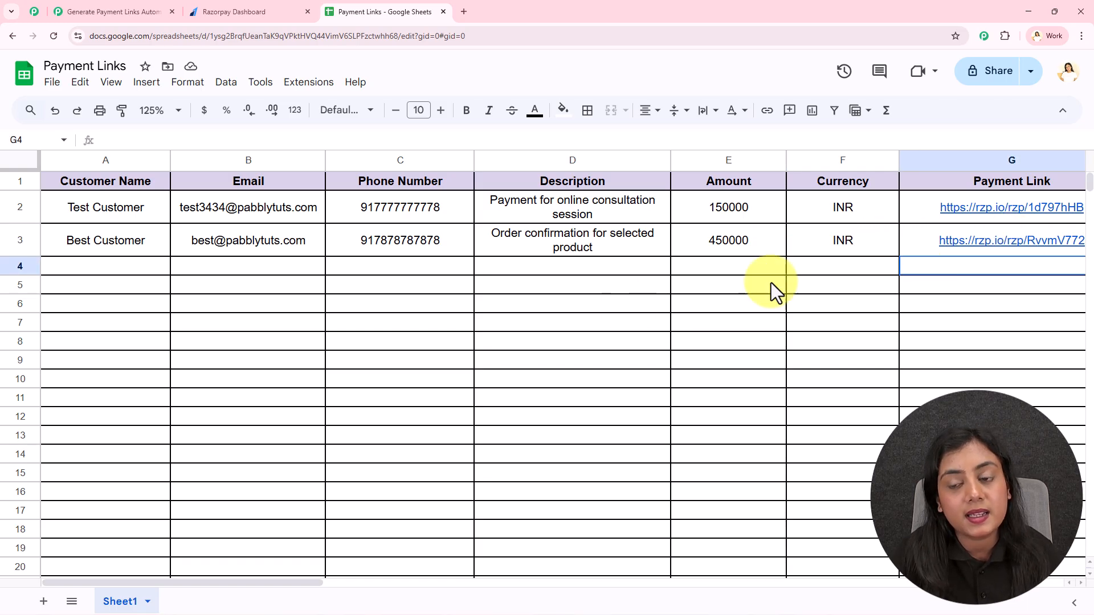
# - Move the Payment Links tab to sit right after the Pabbly workflow tab
pyautogui.click(83, 11)
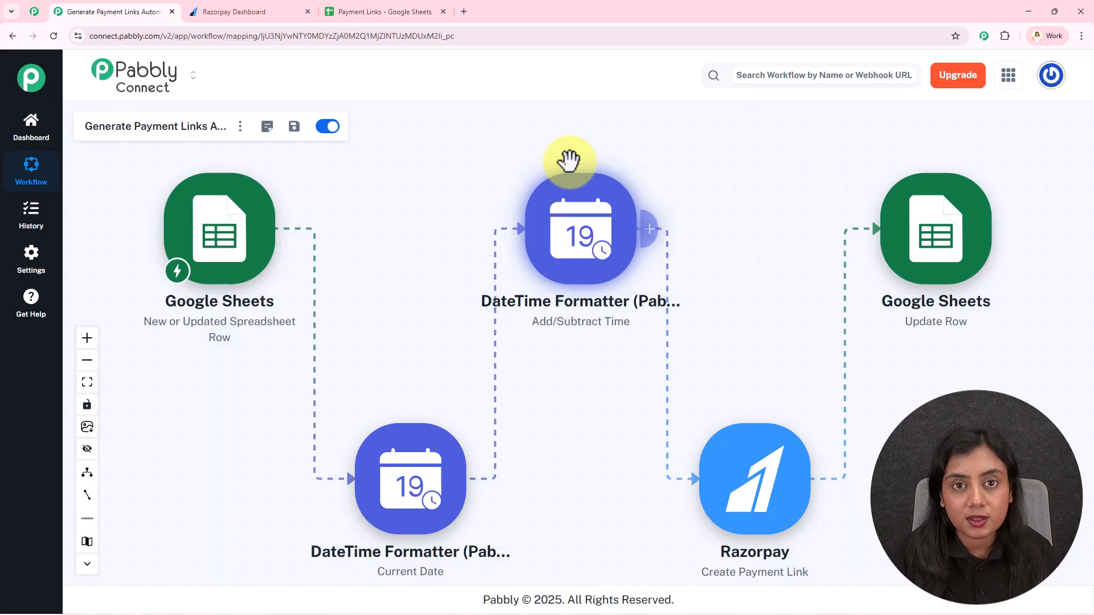
pyautogui.click(381, 11)
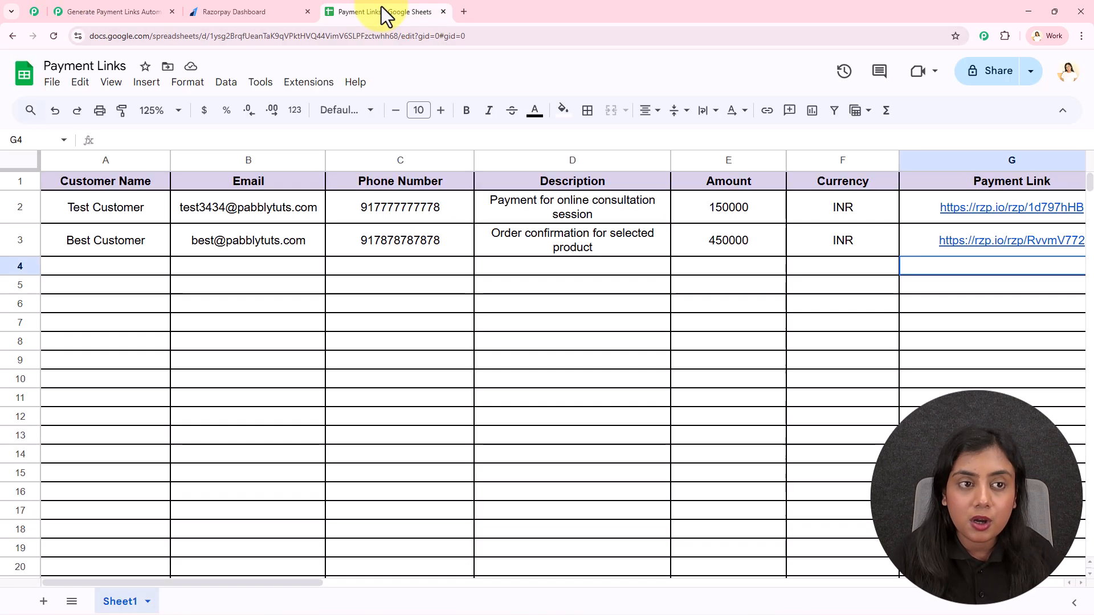
pyautogui.moveTo(381, 6); pyautogui.dragTo(244, 1)
# - Enter the customer's name, email and phone number in A4:C4
pyautogui.click(101, 264)
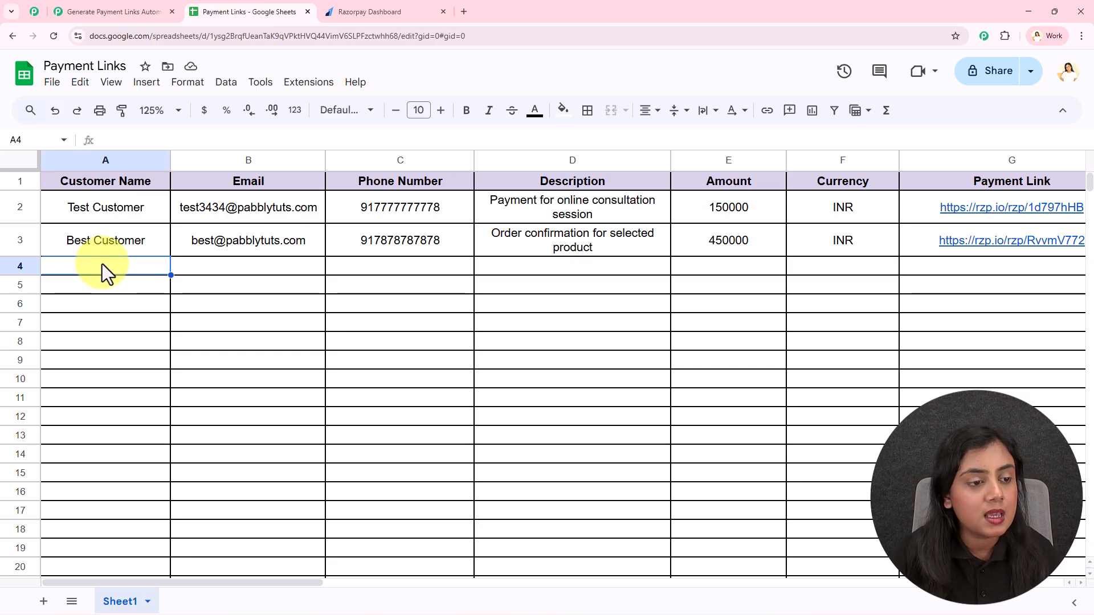
pyautogui.write('Demo U')
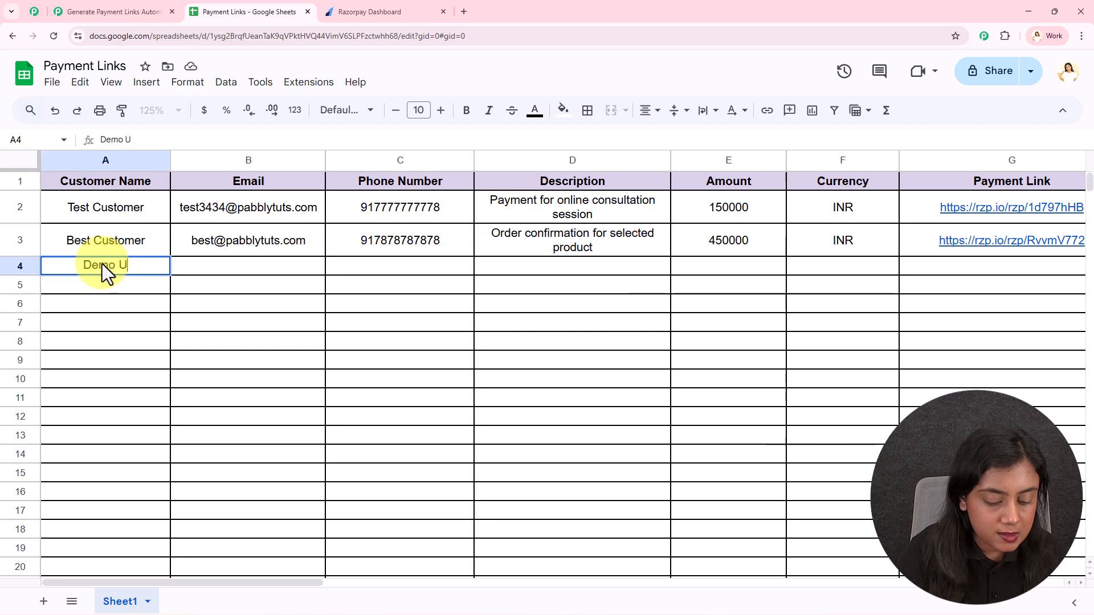
pyautogui.write('ser')
pyautogui.click(215, 264)
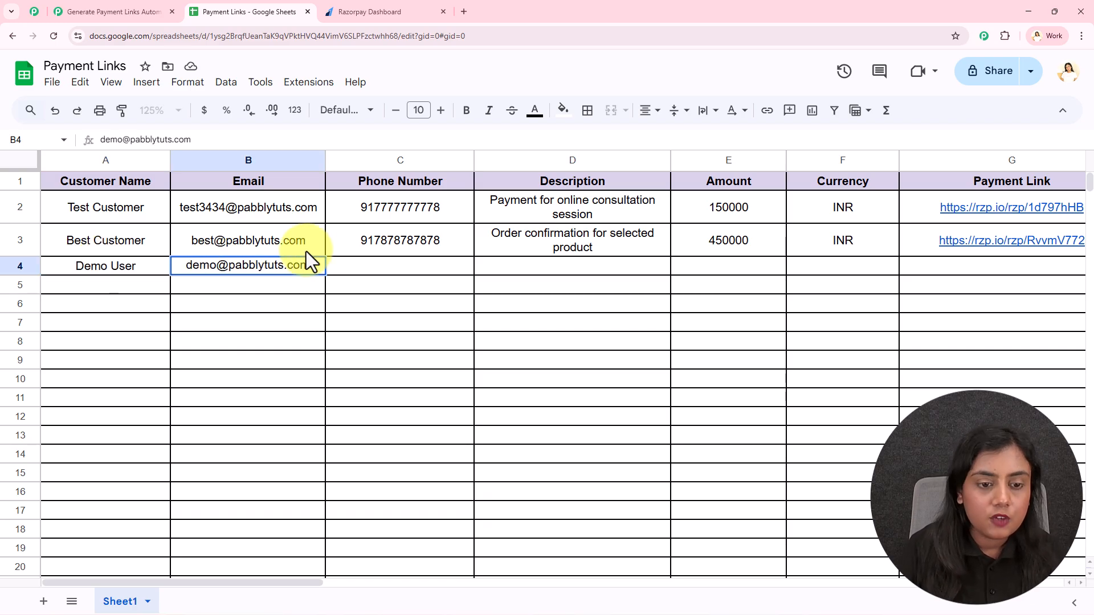
pyautogui.click(378, 268)
pyautogui.write('+91')
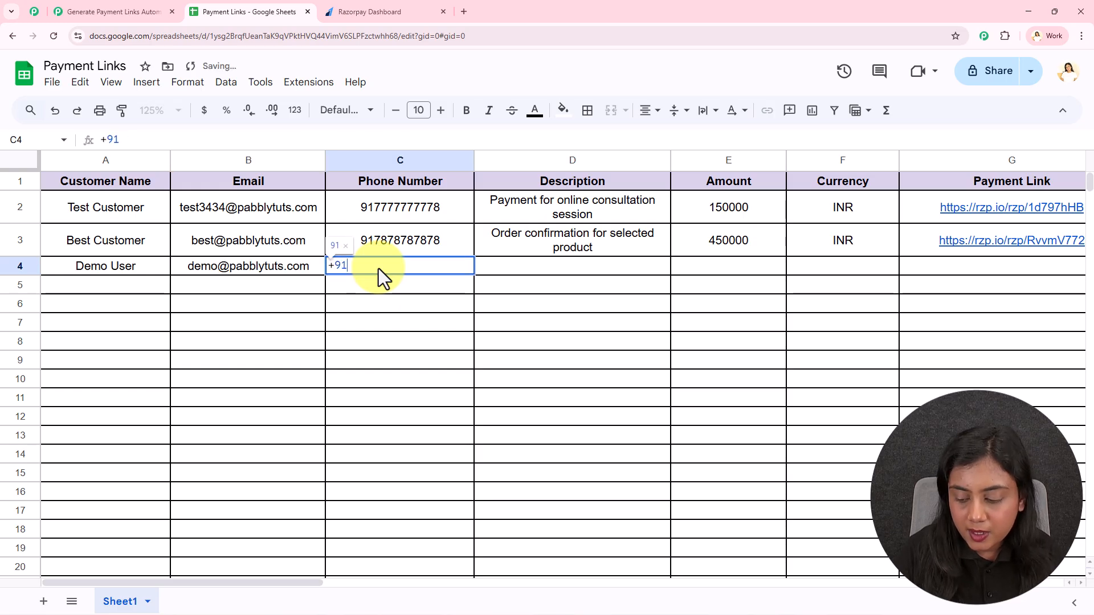
pyautogui.write('9999999998')
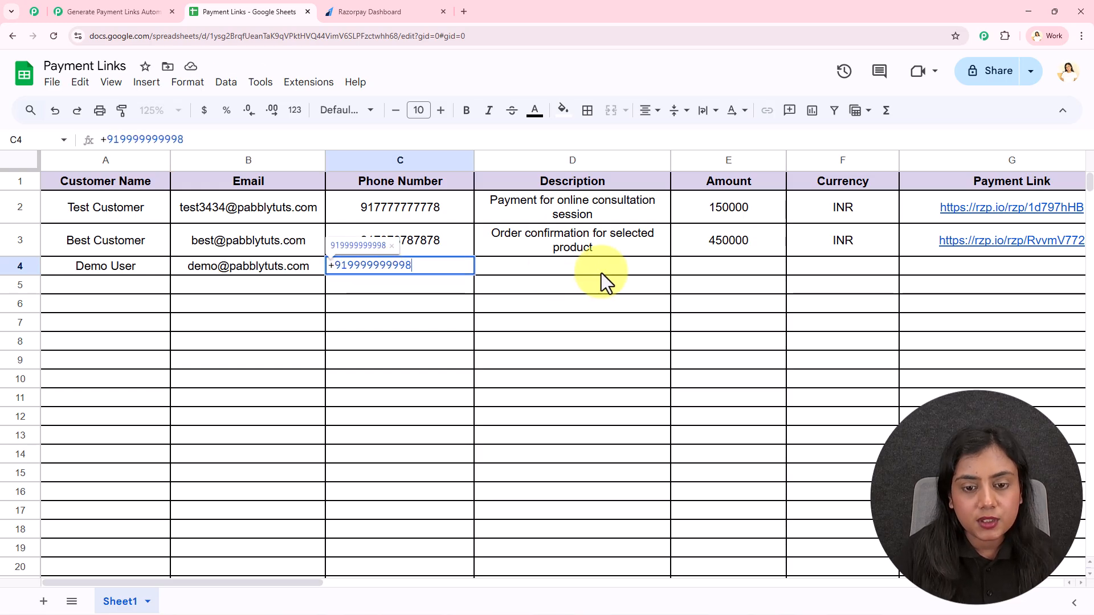
# - Copy the online consultation description from D2 into D4
pyautogui.click(600, 273)
pyautogui.click(608, 209)
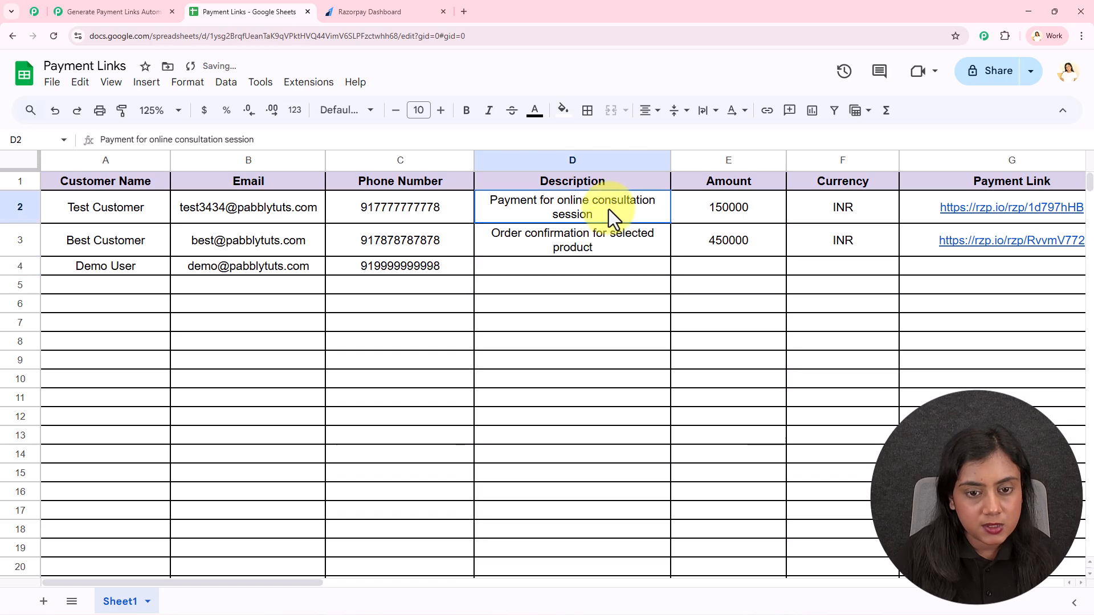
pyautogui.click(604, 270)
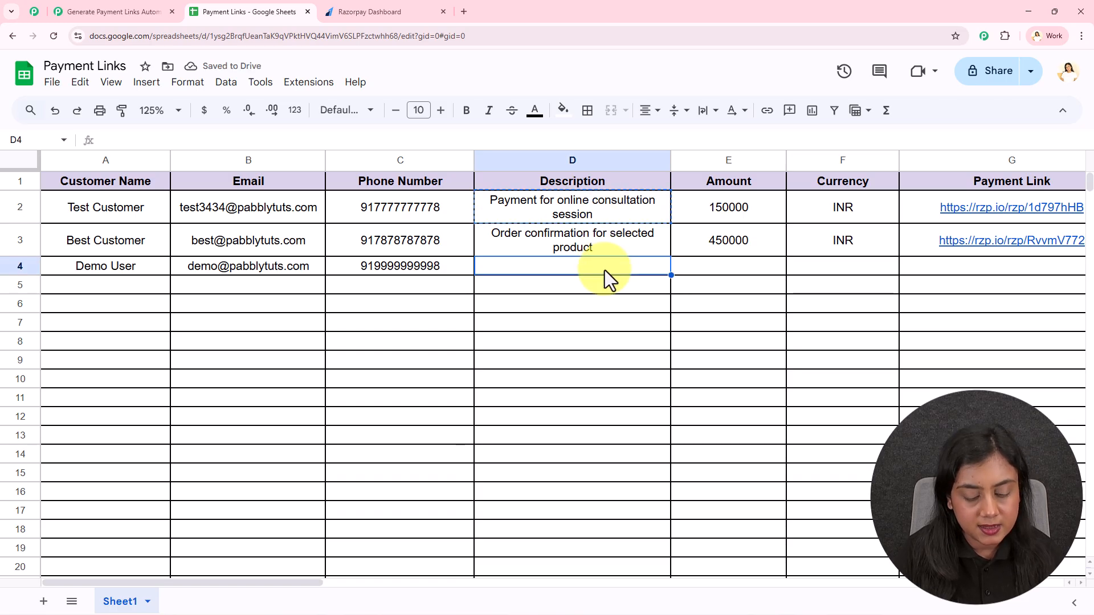
pyautogui.write('Payment for online consultation session')
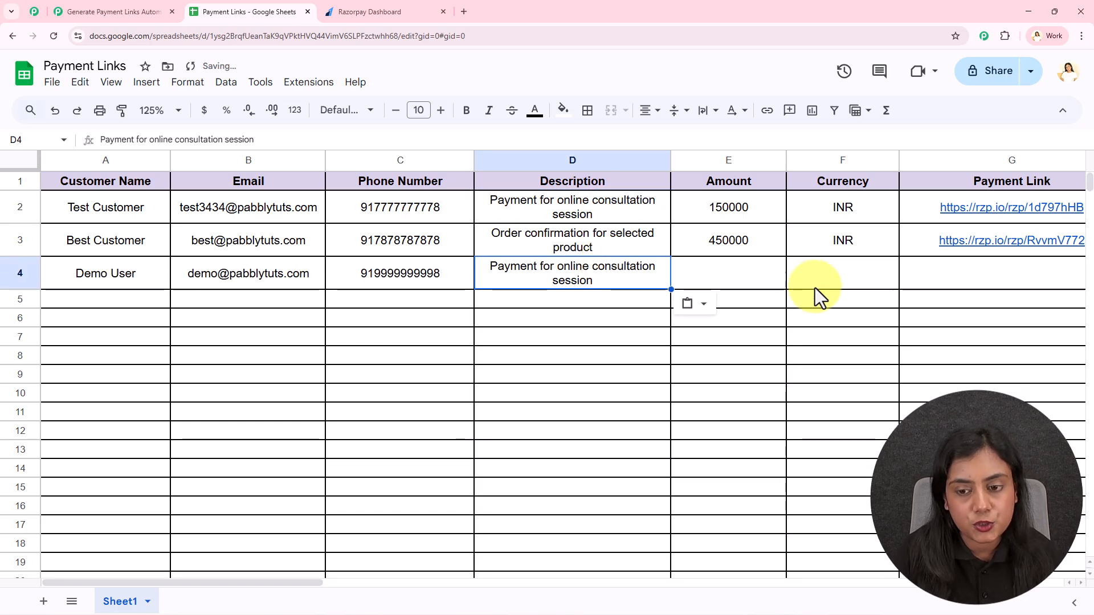
# - Enter 250000 in E4 and fill the INR currency down from F3 into F4
pyautogui.click(756, 278)
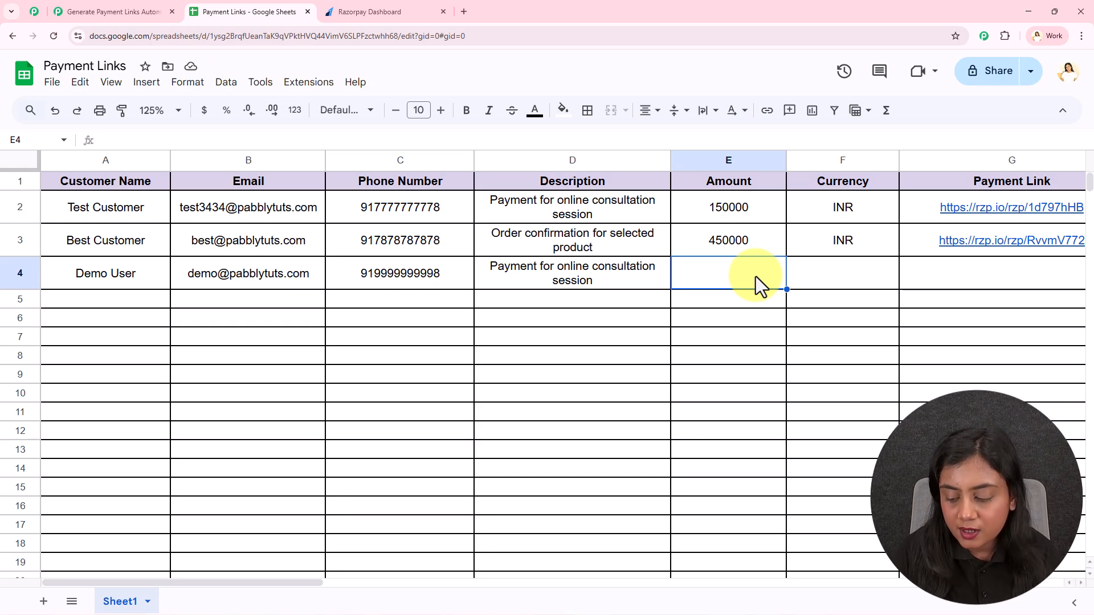
pyautogui.write('2500')
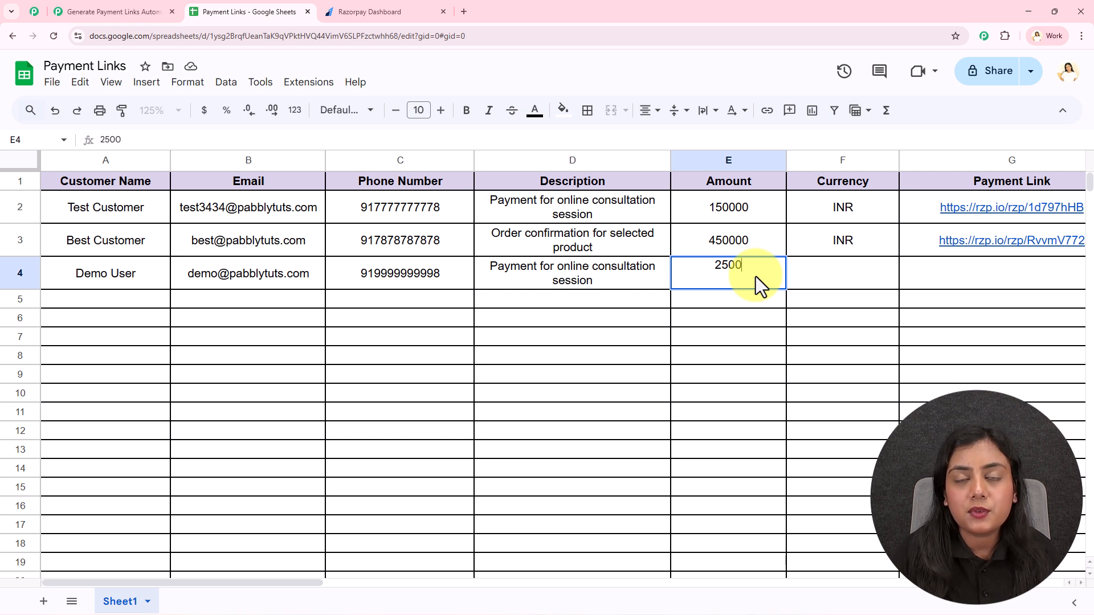
pyautogui.write('00')
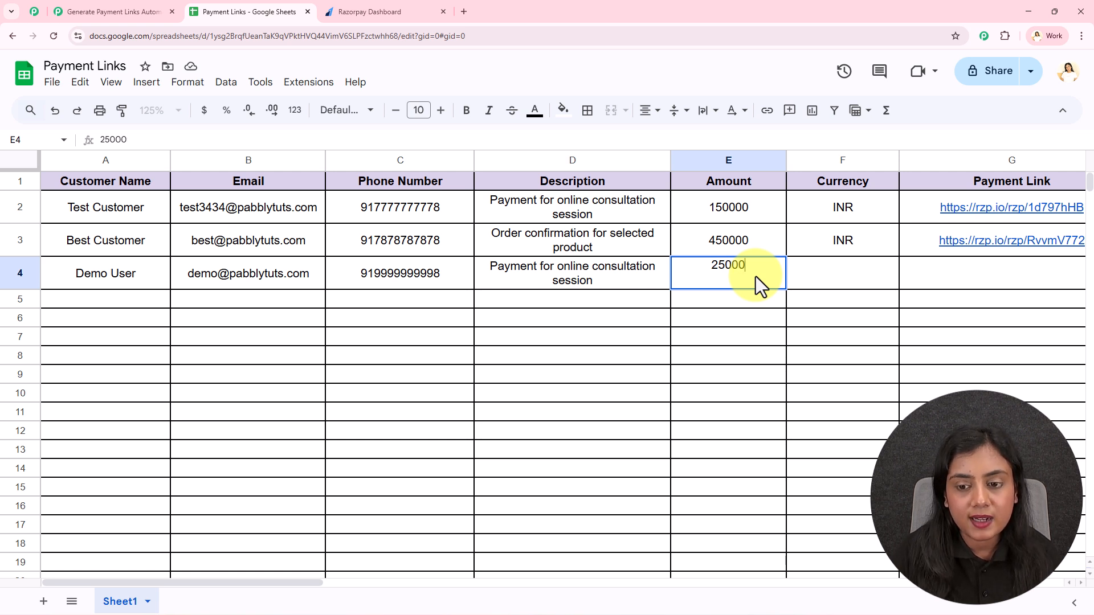
pyautogui.click(826, 278)
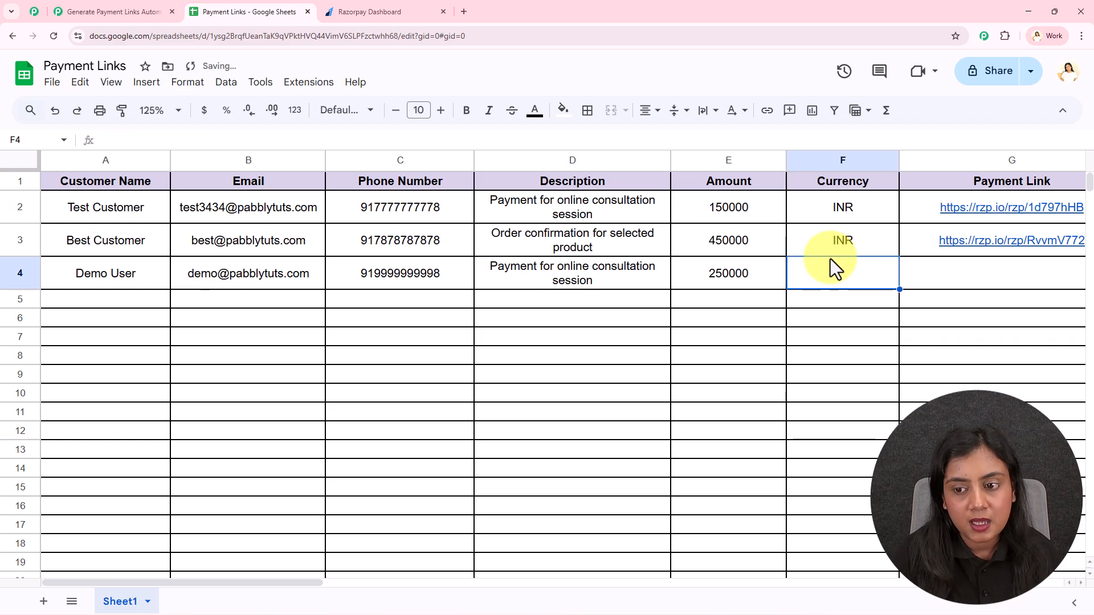
pyautogui.press('Up')
pyautogui.moveTo(899, 257); pyautogui.dragTo(898, 274)
pyautogui.click(872, 337)
pyautogui.moveTo(147, 280); pyautogui.dragTo(808, 282)
# - Select the newly generated payment link in G4 and open it
pyautogui.click(792, 341)
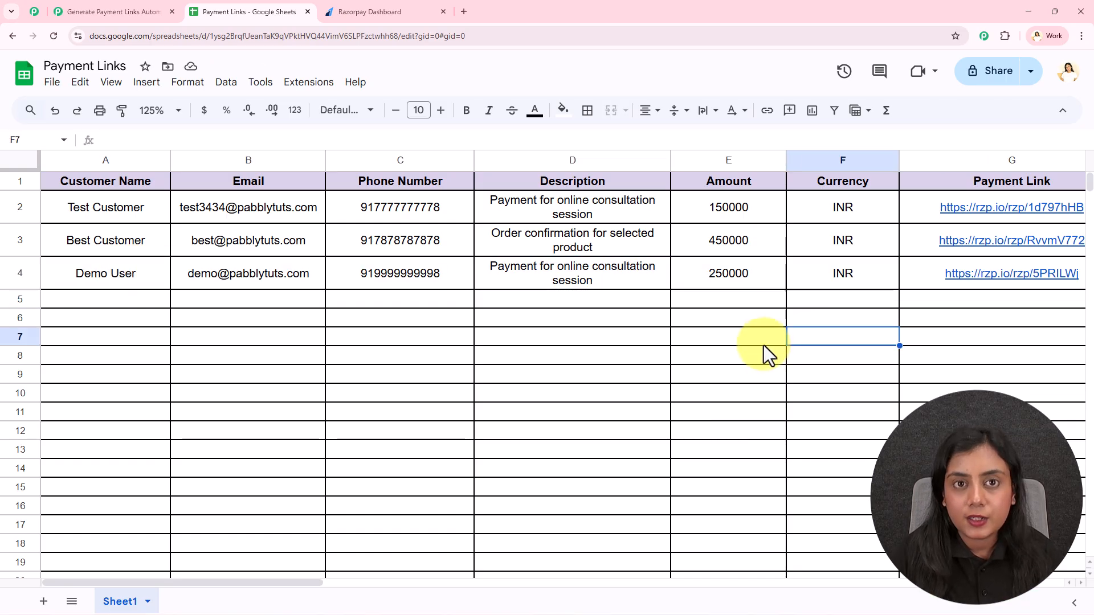
pyautogui.click(951, 279)
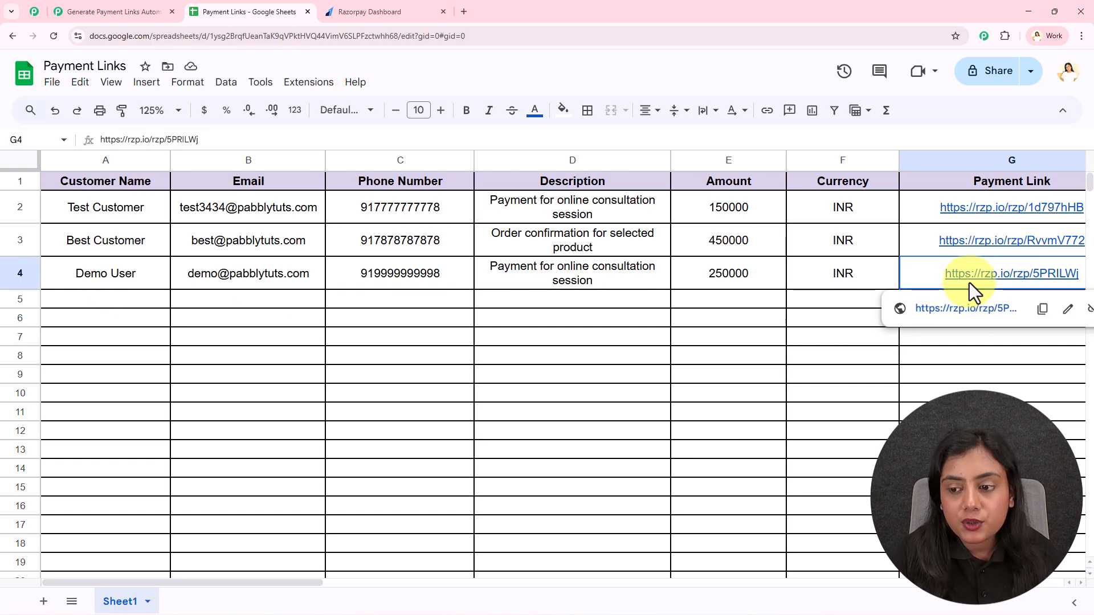
pyautogui.click(962, 316)
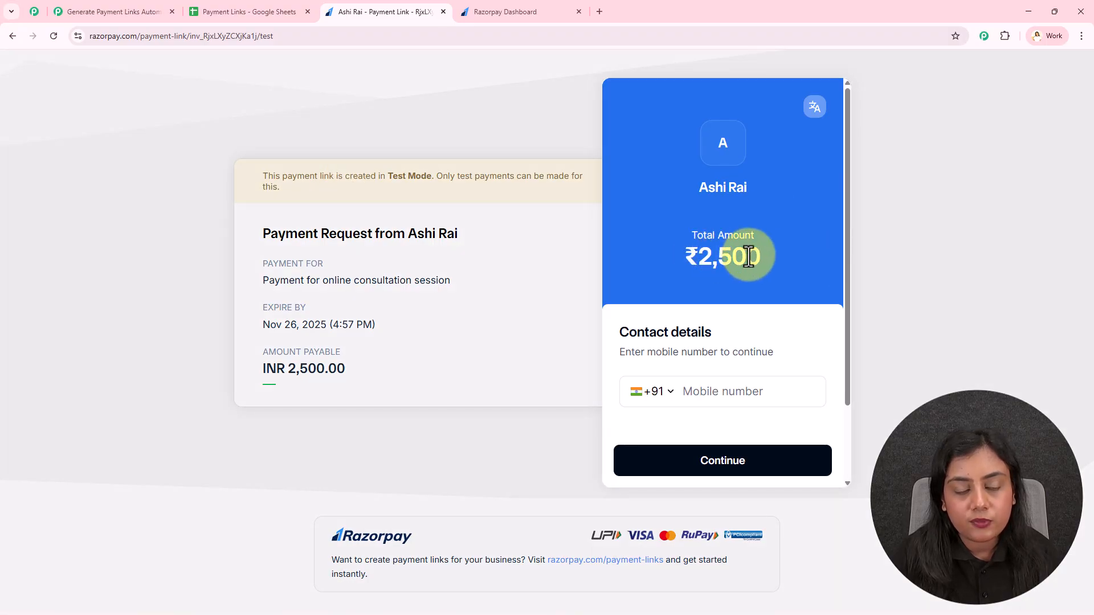
# - Highlight the consultation description, Nov 26, 2025 expiry and INR 2,500.00 amount, then return to the sheet
pyautogui.moveTo(271, 281); pyautogui.dragTo(457, 298)
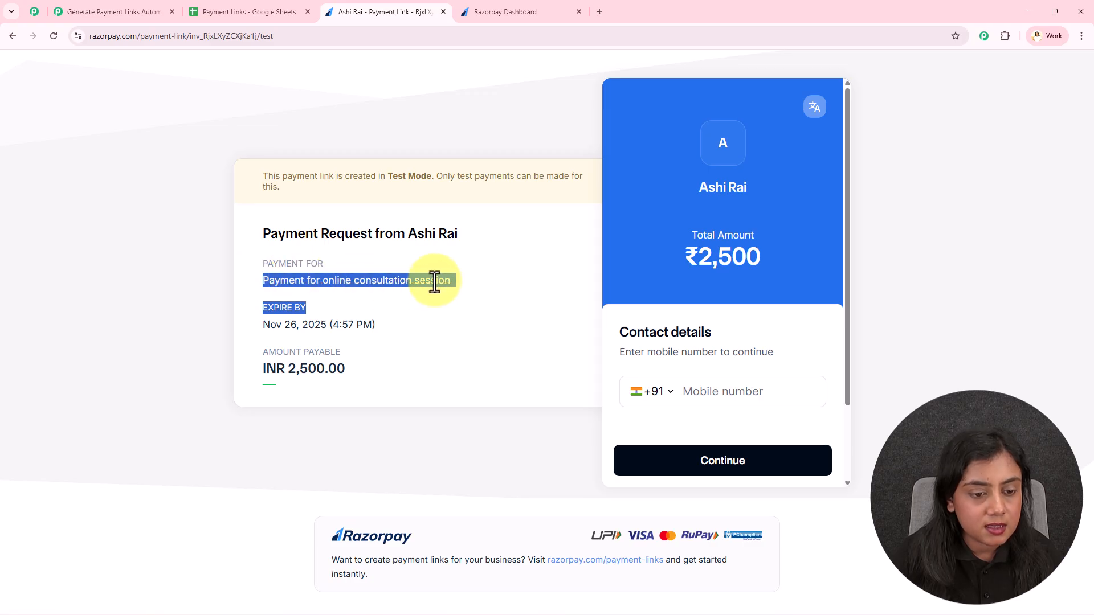
pyautogui.click(445, 310)
pyautogui.moveTo(264, 327); pyautogui.dragTo(378, 327)
pyautogui.click(388, 327)
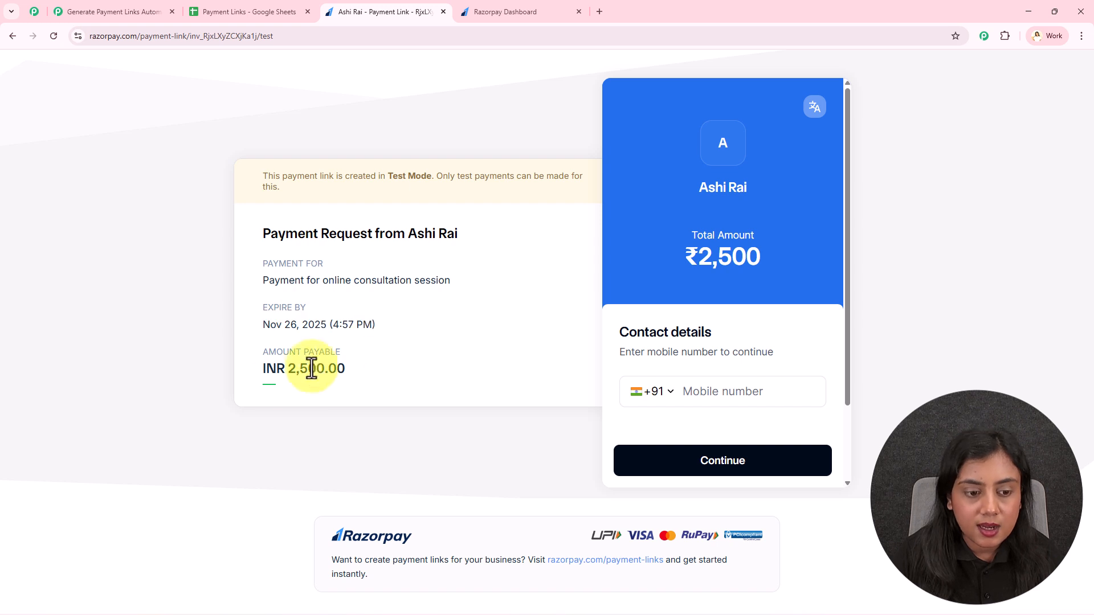
pyautogui.click(435, 371)
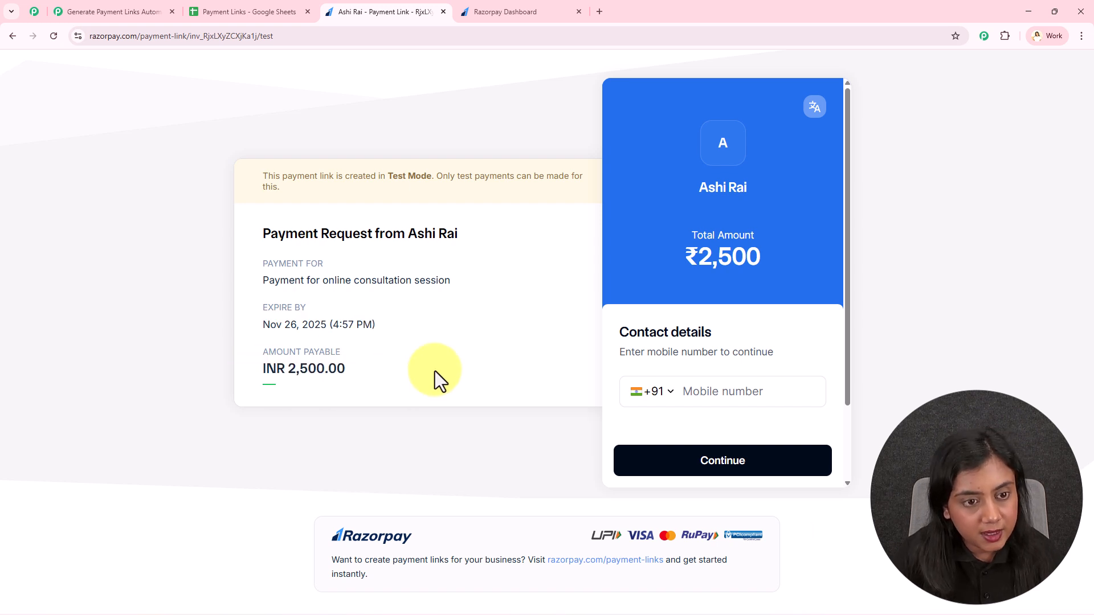
pyautogui.scroll(-3, 798, 284)
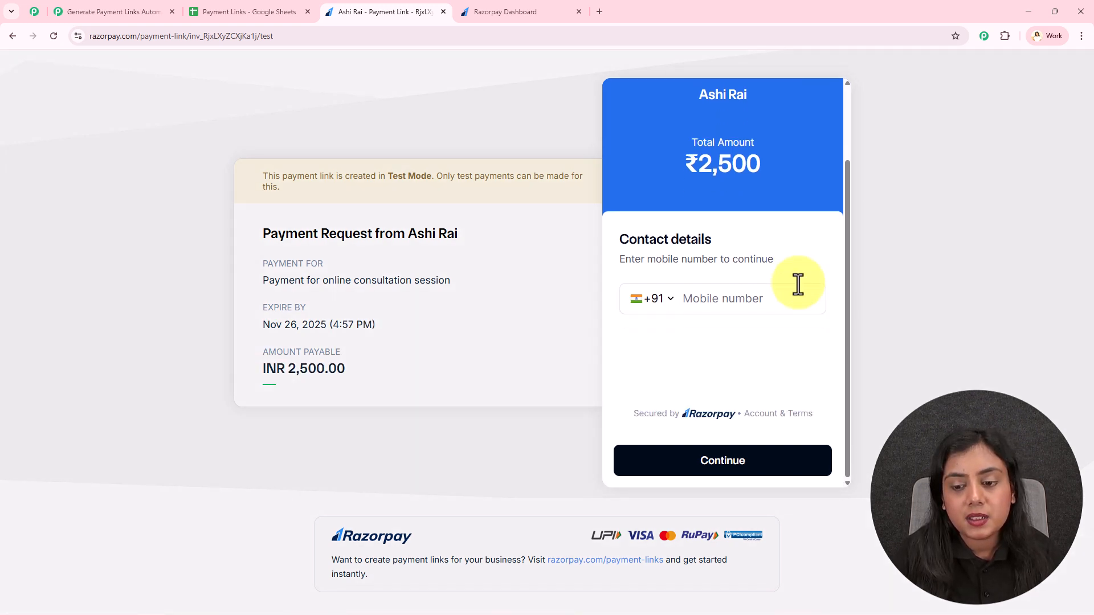
pyautogui.scroll(3, 795, 284)
pyautogui.click(254, 11)
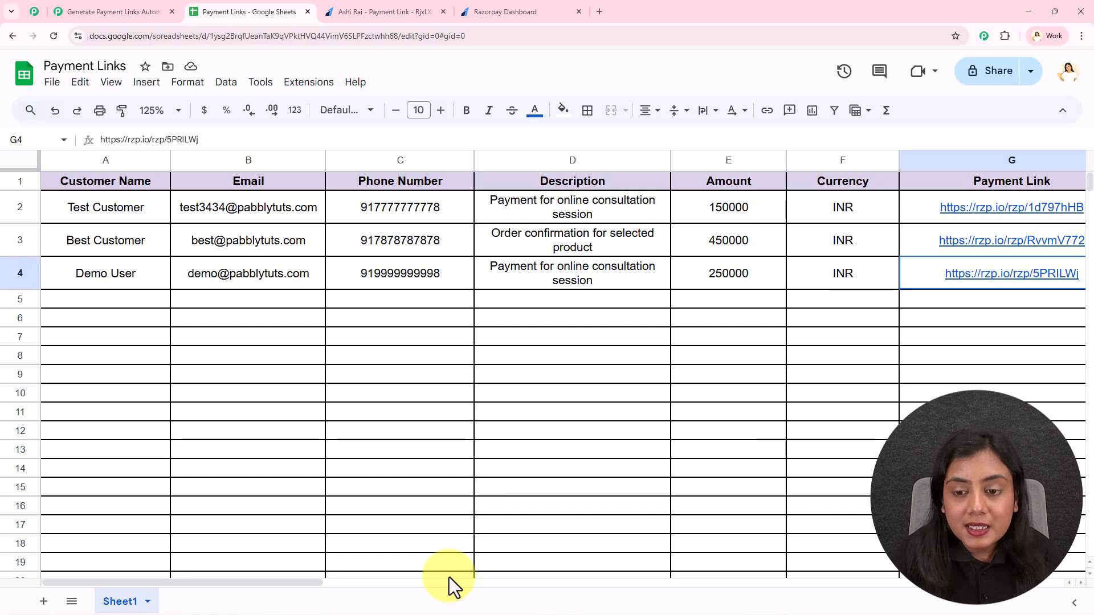
# - Cycle through the Razorpay and workflow tabs back to the Payment Links sheet
pyautogui.click(135, 278)
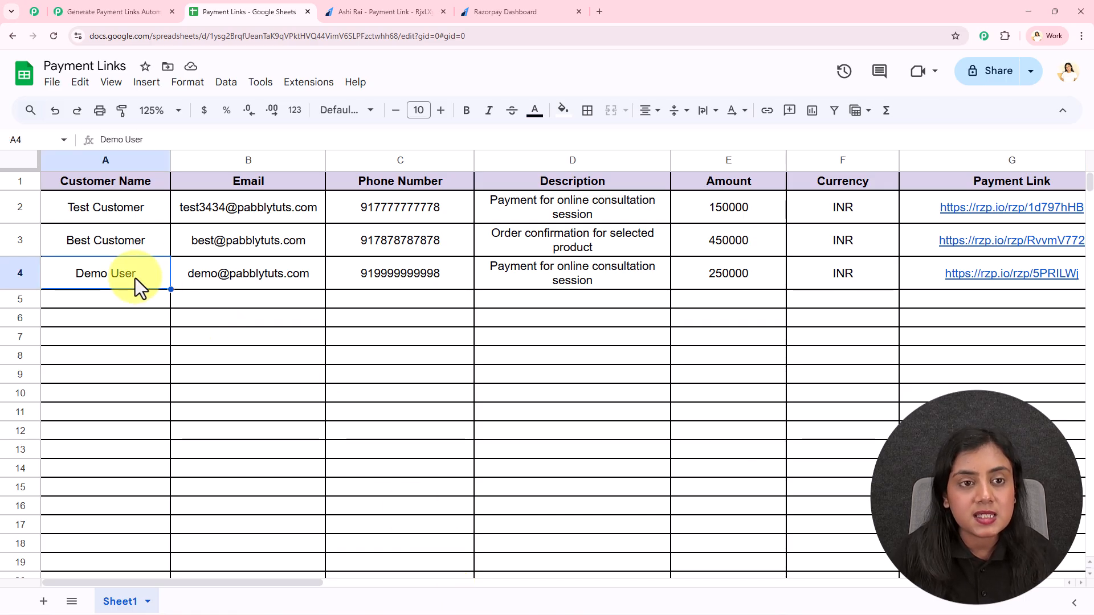
pyautogui.click(409, 1)
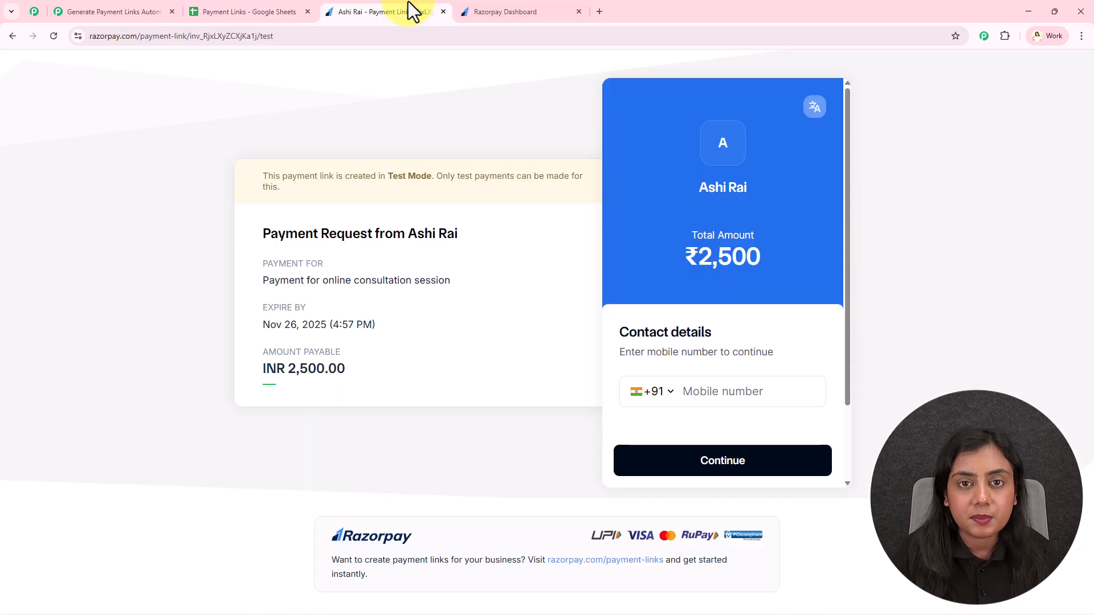
pyautogui.click(140, 7)
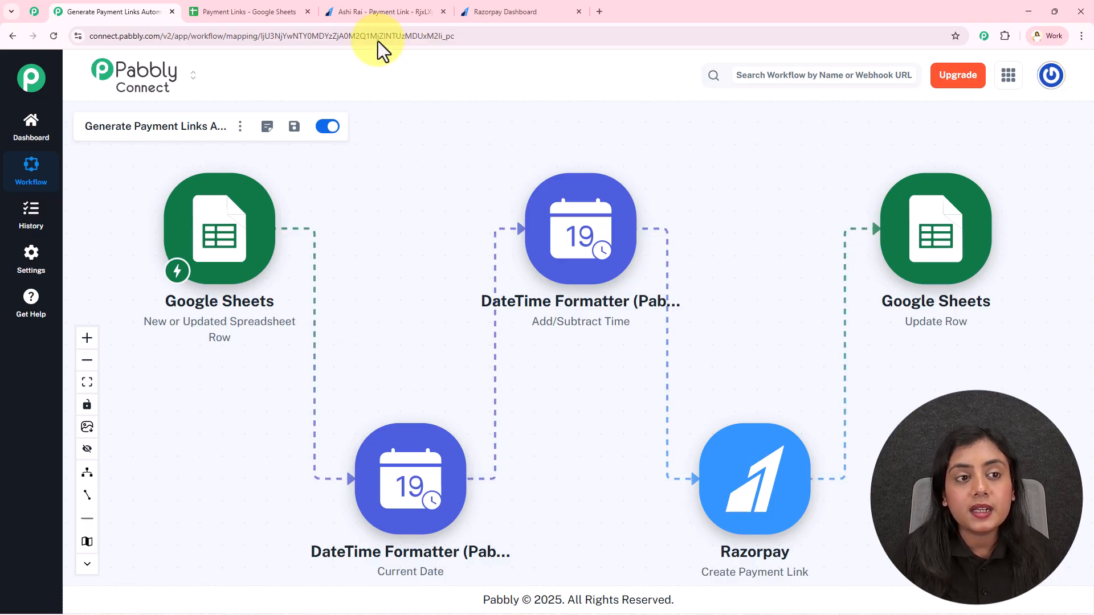
pyautogui.click(265, 11)
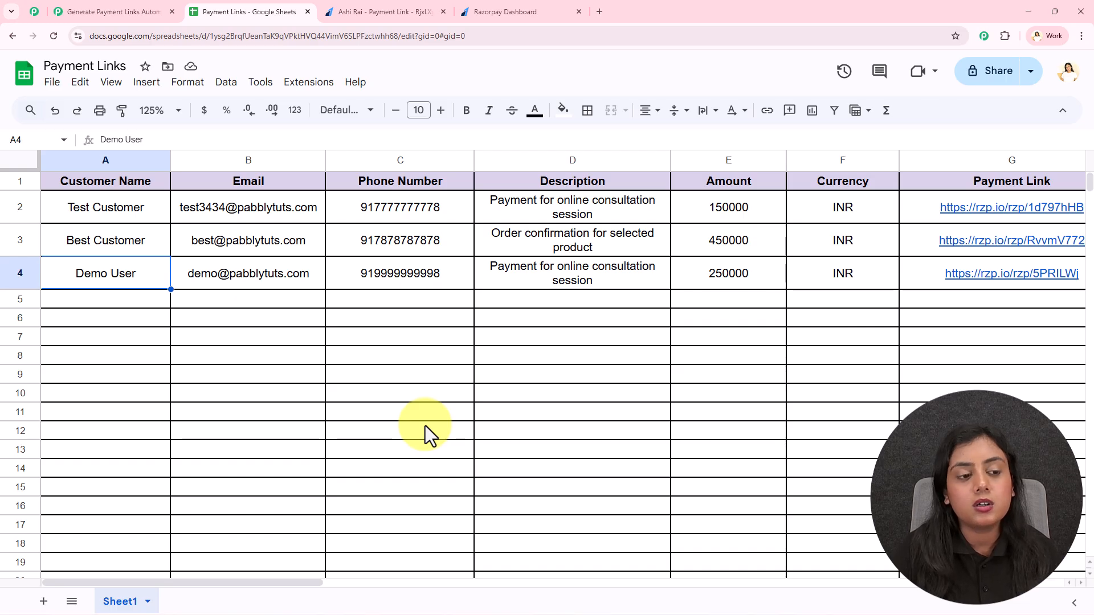
# - Step through cells A5 to G5 to show that row 5 is still empty
pyautogui.click(111, 296)
pyautogui.click(230, 299)
pyautogui.click(351, 299)
pyautogui.click(509, 300)
pyautogui.click(679, 303)
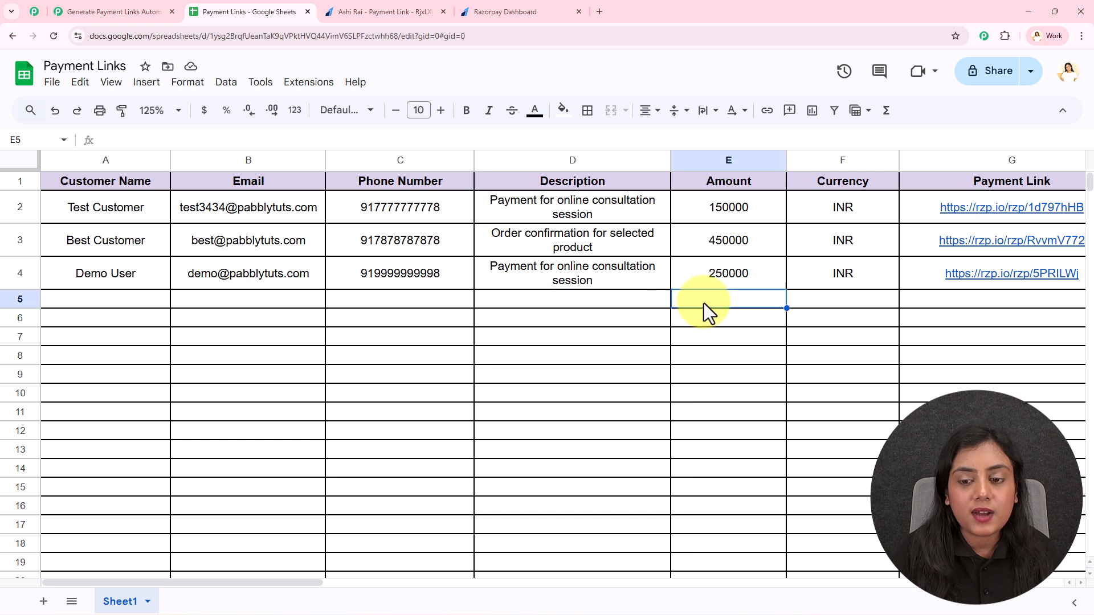
pyautogui.click(808, 303)
pyautogui.click(952, 305)
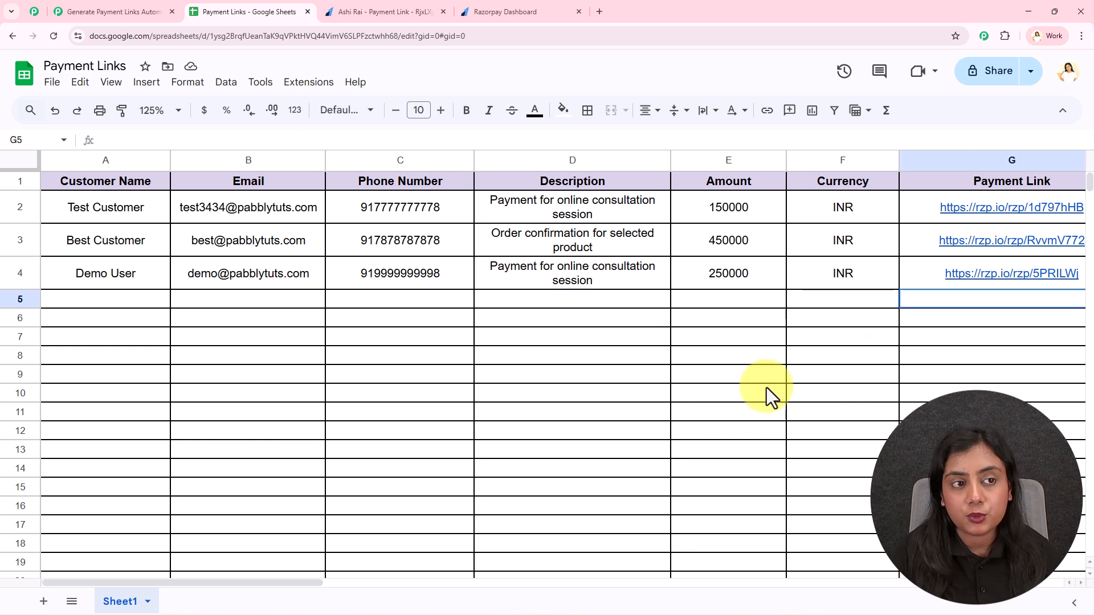
pyautogui.click(114, 11)
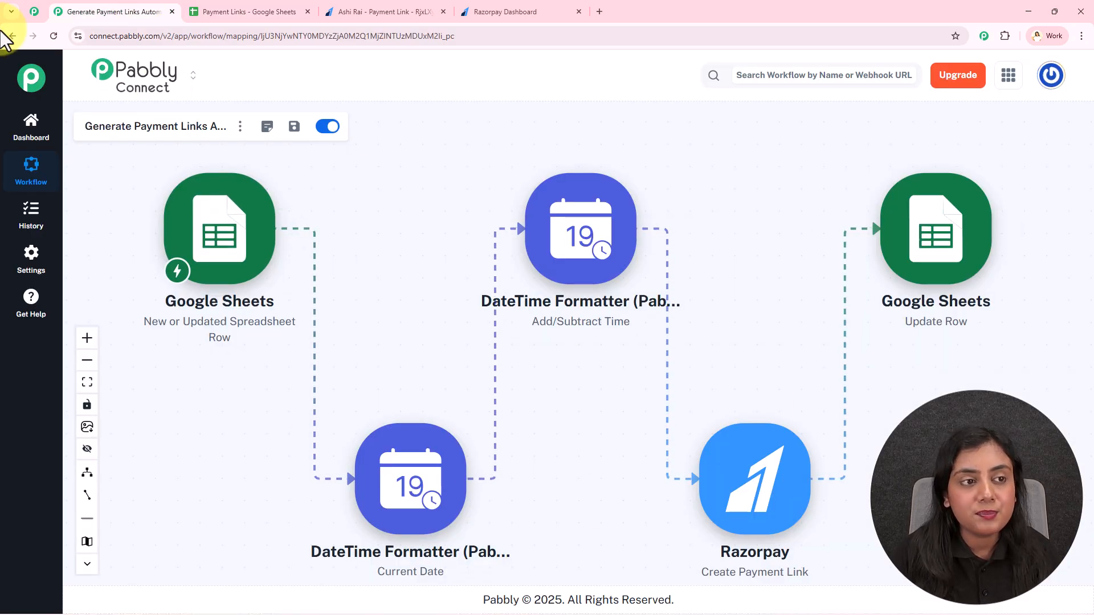
pyautogui.click(239, 12)
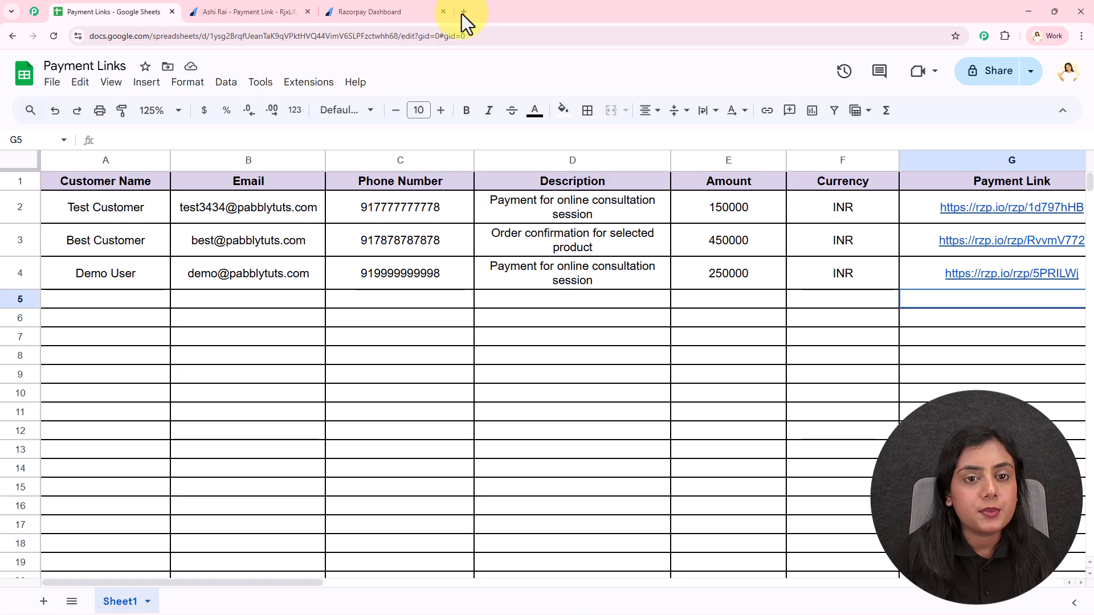
pyautogui.click(460, 14)
pyautogui.write('www.pabbly.')
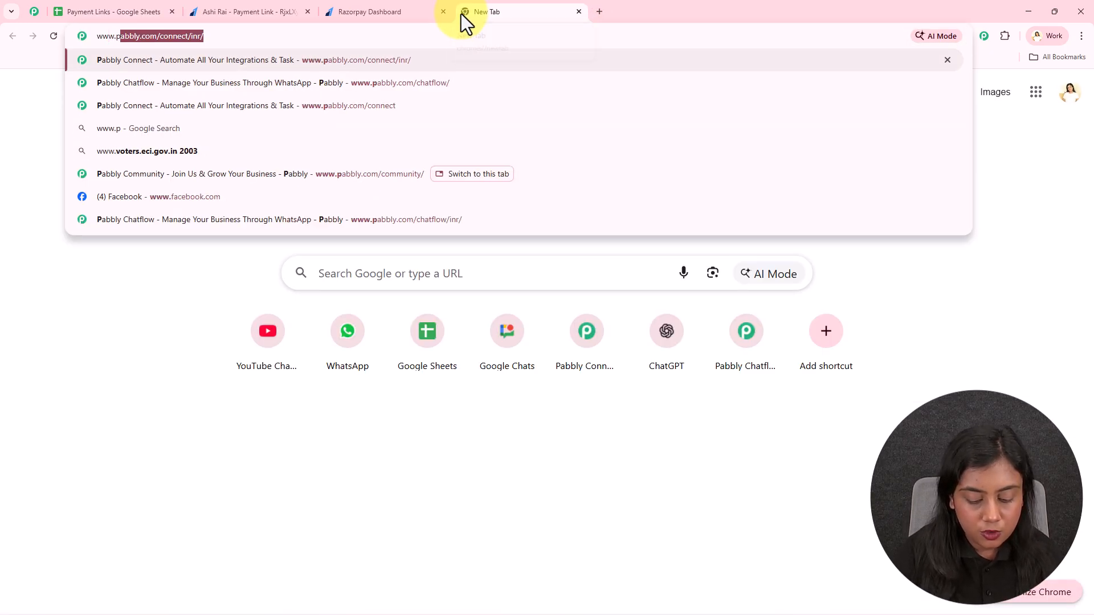
pyautogui.write('com')
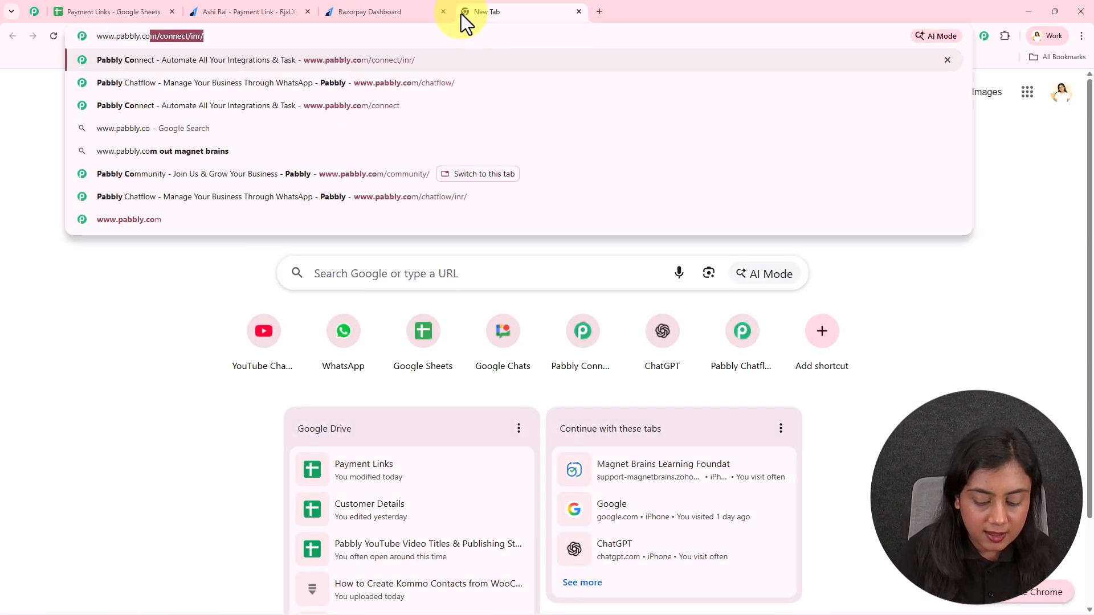
pyautogui.press('Return')
pyautogui.moveTo(500, 5); pyautogui.dragTo(102, 9)
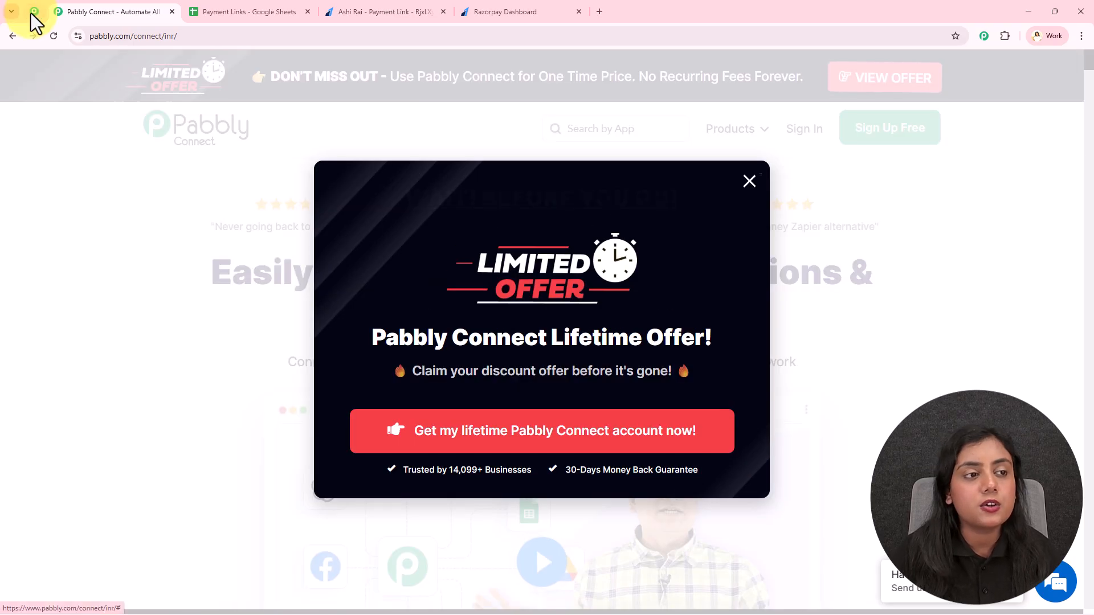
# - Return to the Pabbly Connect page, dismiss the limited offer popup and go to Sign In
pyautogui.click(34, 12)
pyautogui.middleClick(921, 166)
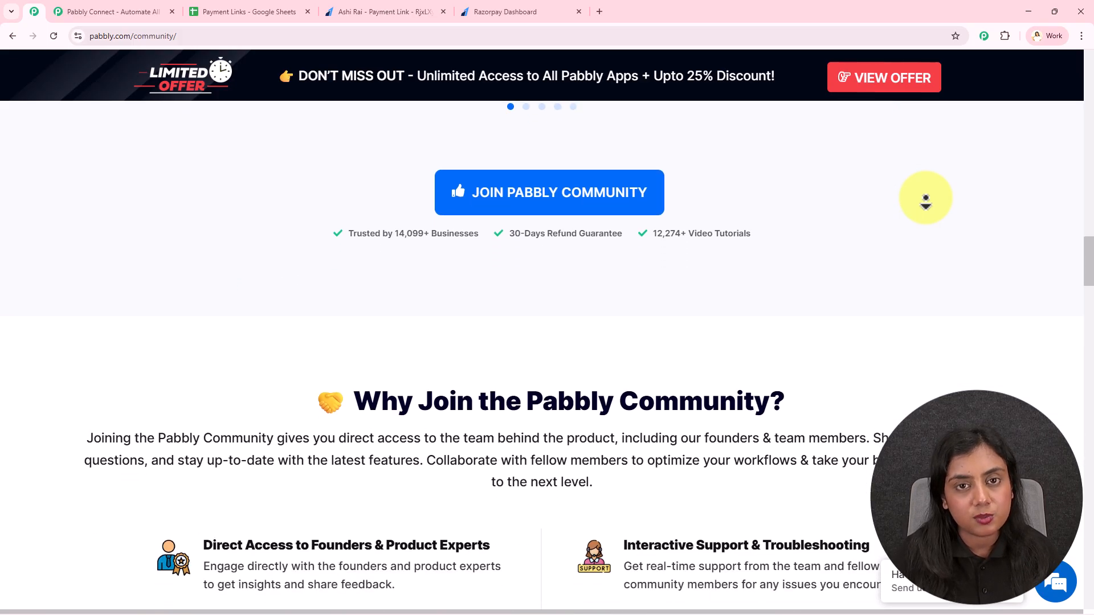
pyautogui.click(925, 199)
pyautogui.click(122, 11)
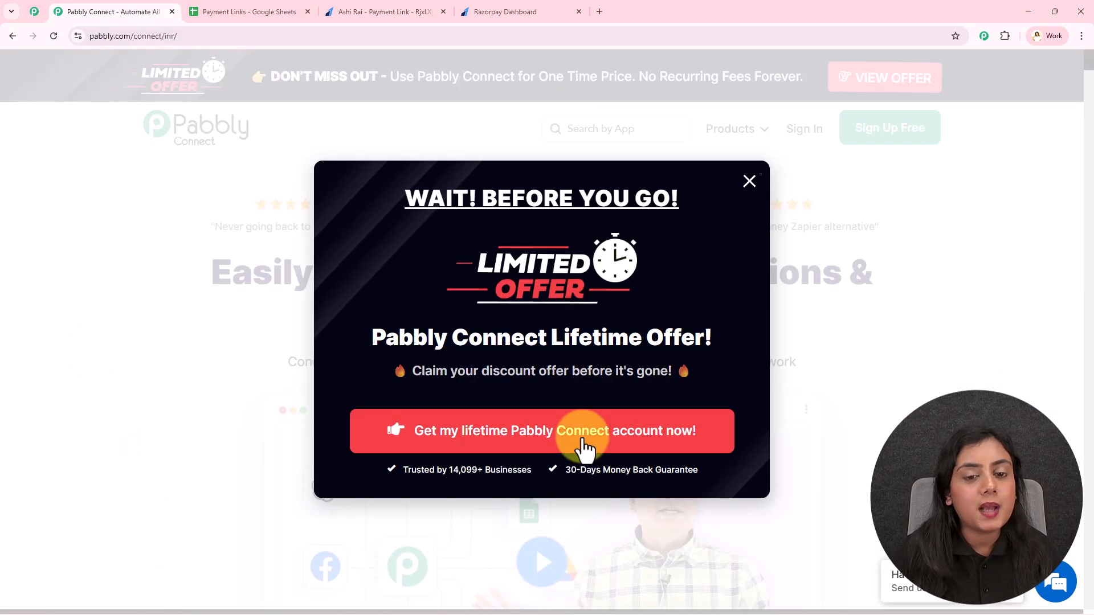
pyautogui.click(1057, 308)
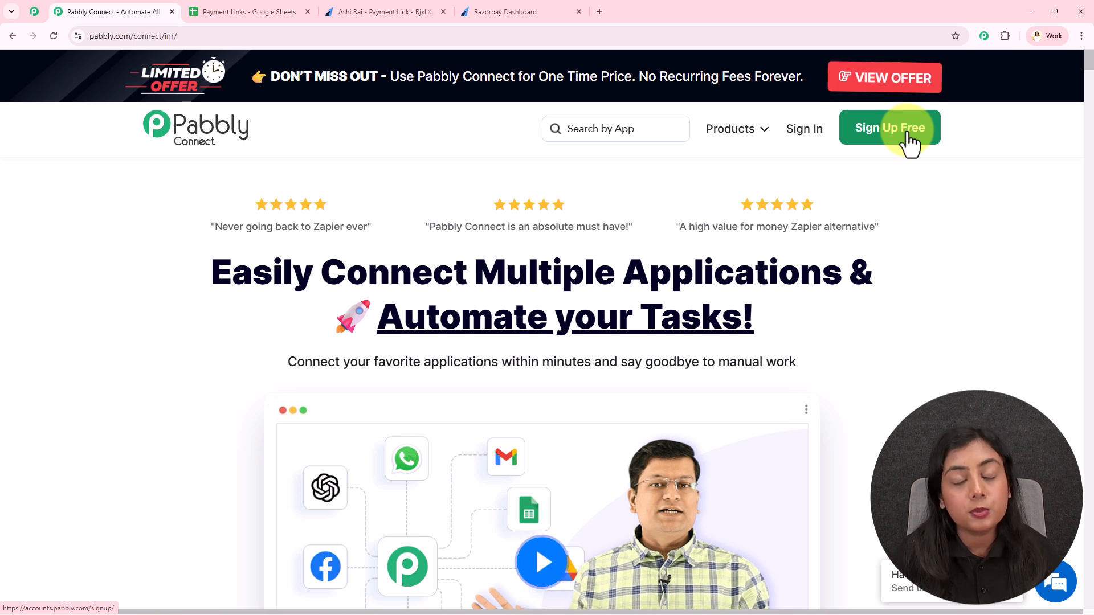
pyautogui.click(797, 132)
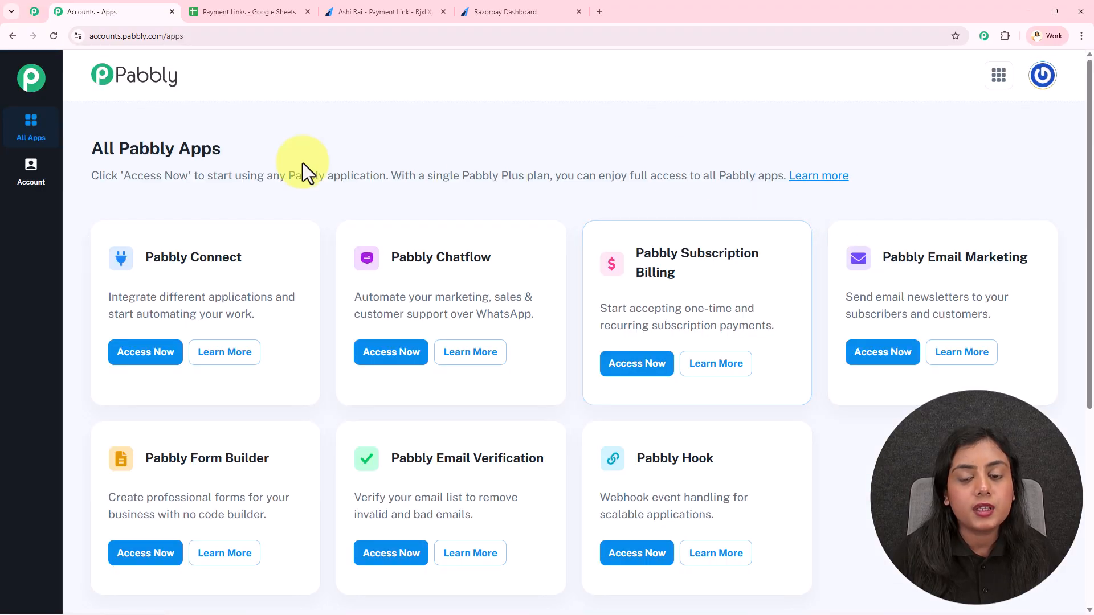
# - Launch Pabbly Connect from the All Pabbly Apps list
pyautogui.tripleClick(175, 259)
pyautogui.click(141, 356)
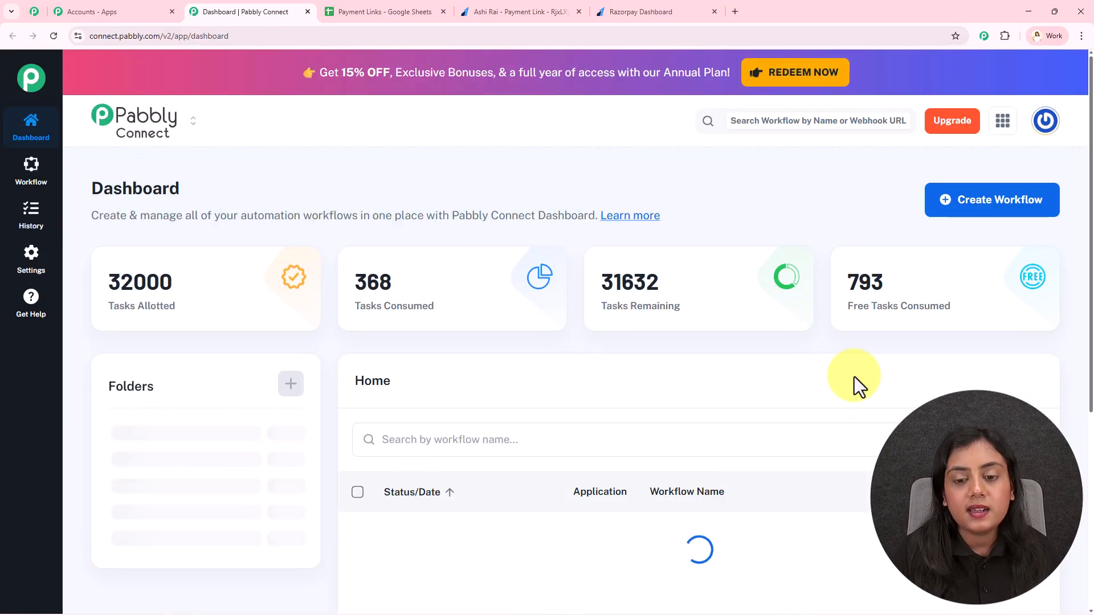
pyautogui.moveTo(358, 260)
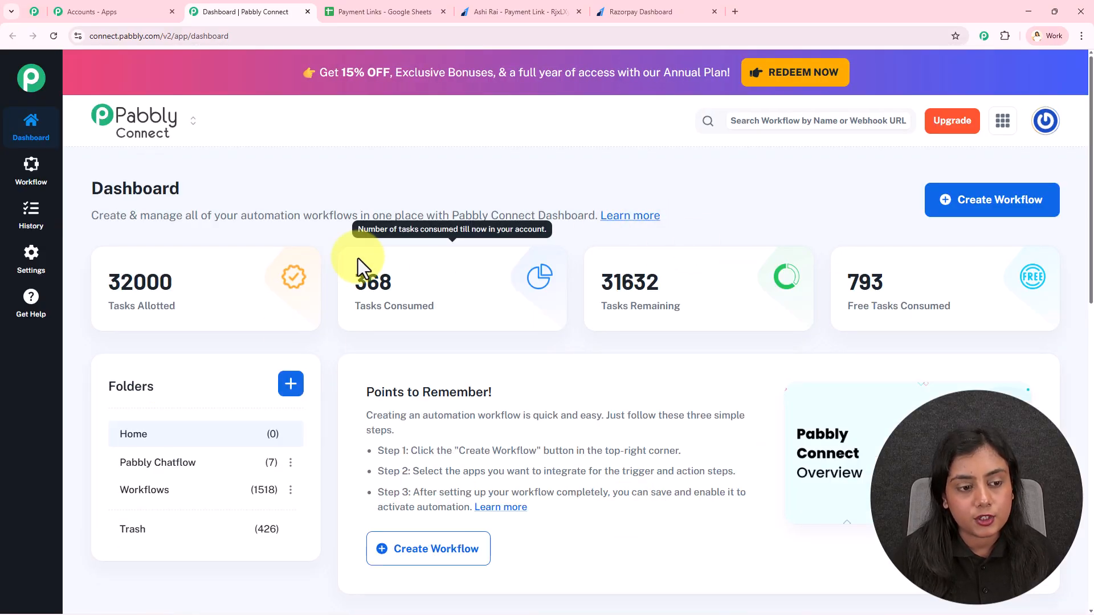
# - Create a New (Beta) workflow 'Generate Payment Links Automatically (3 Steps)' in the Workflows folder
pyautogui.click(979, 210)
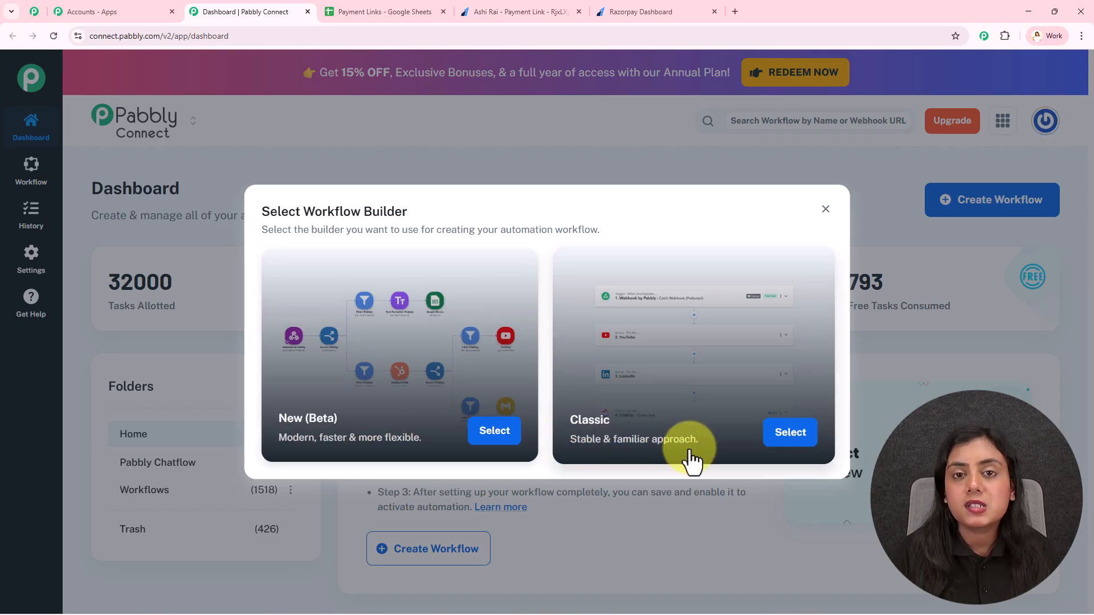
pyautogui.click(490, 439)
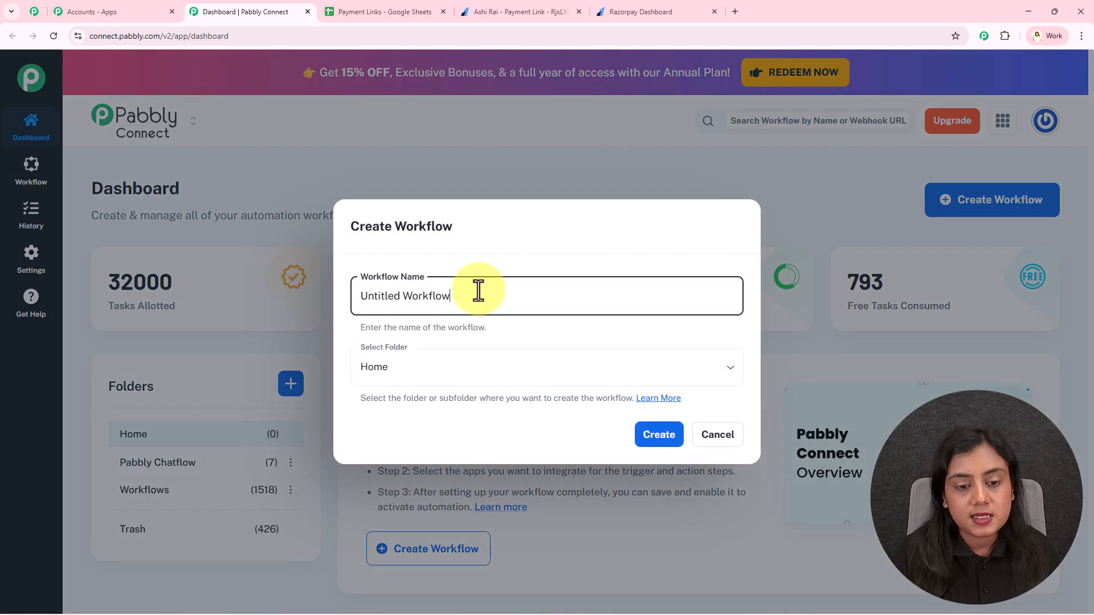
pyautogui.press('BackSpace')
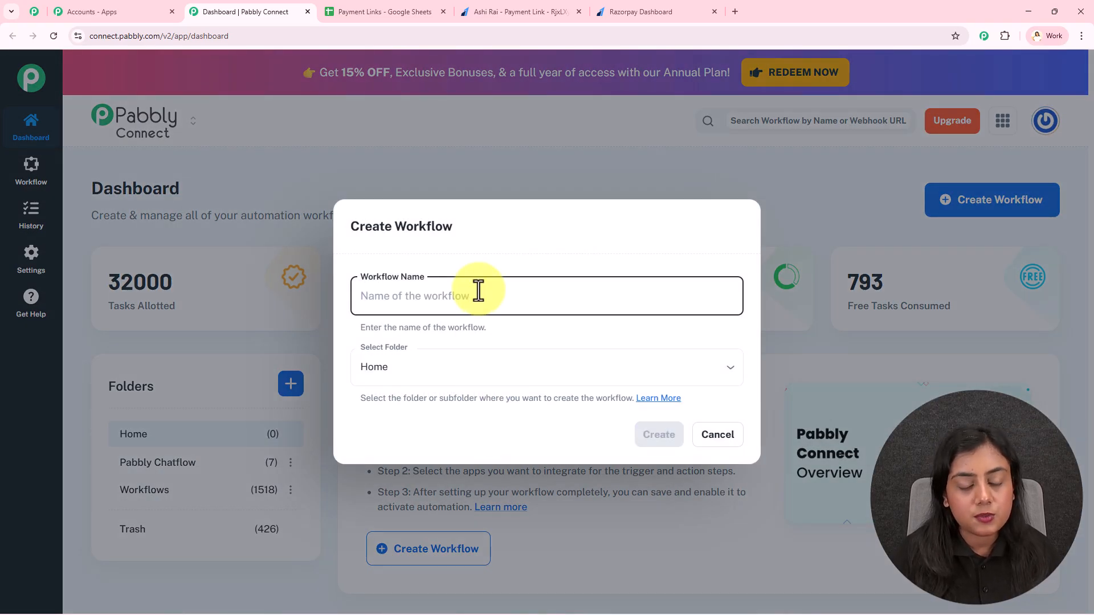
pyautogui.write('Generate Payment Links Automatically (3 Steps)')
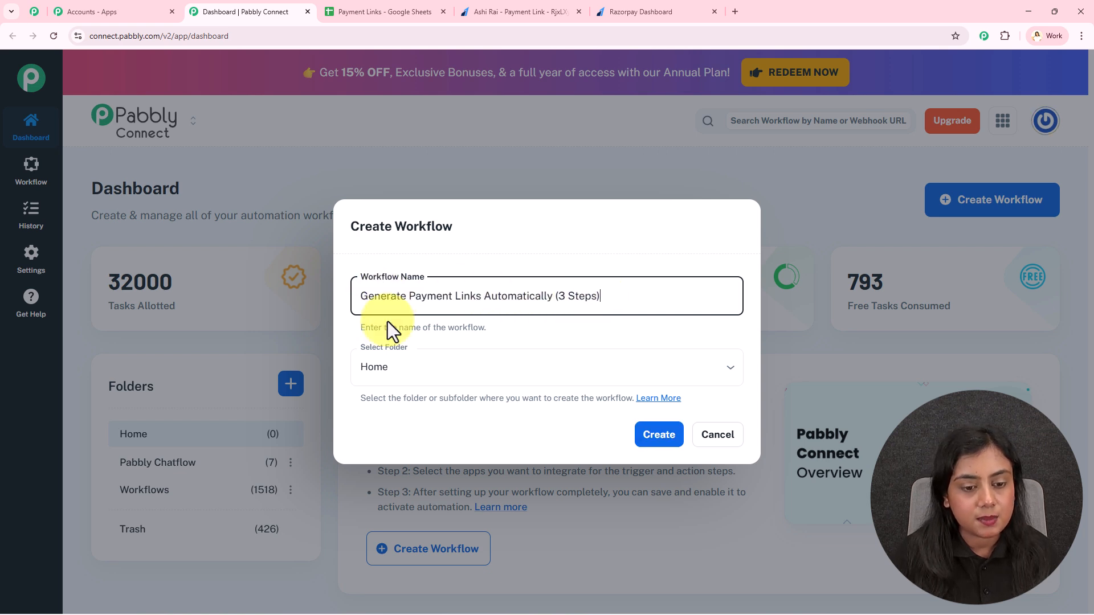
pyautogui.click(435, 379)
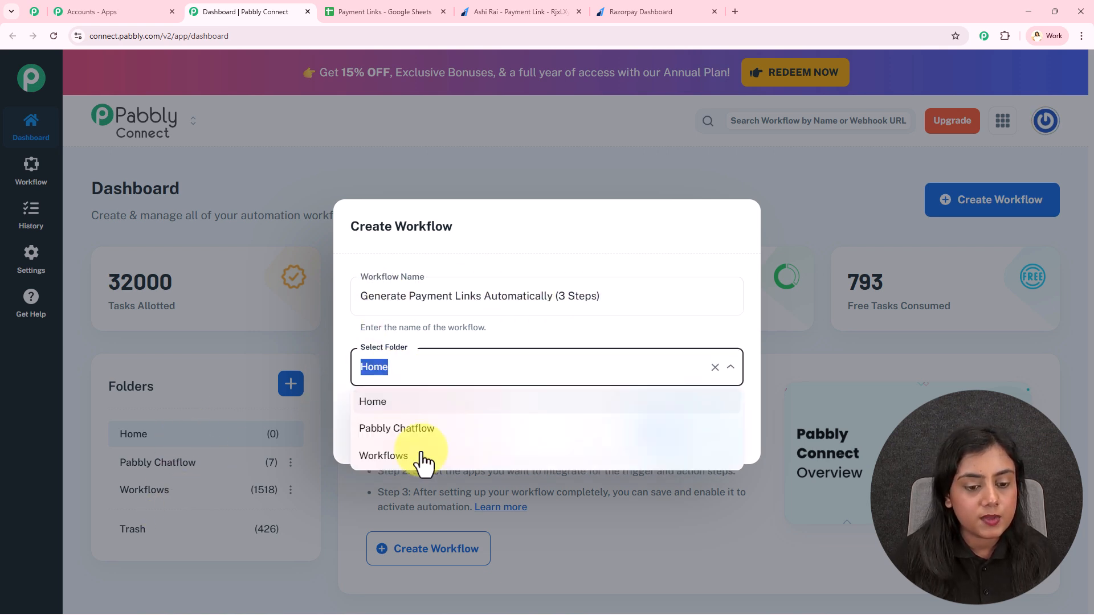
pyautogui.click(422, 455)
pyautogui.click(661, 435)
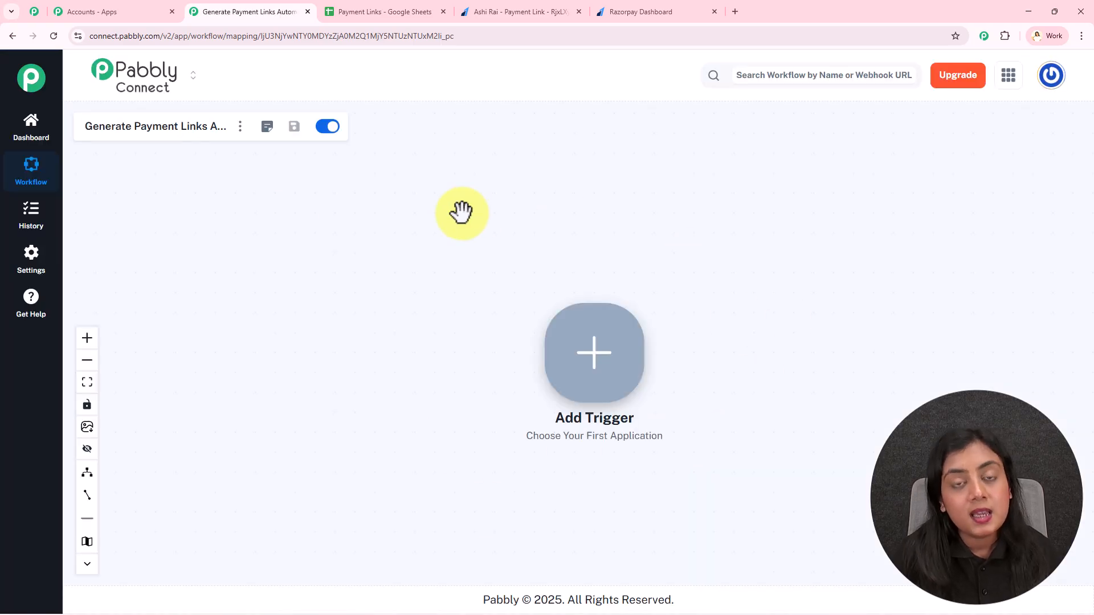
# - Choose Google Sheets as the trigger app and glance at the sheet's empty row 5
pyautogui.rightClick(589, 374)
pyautogui.click(542, 269)
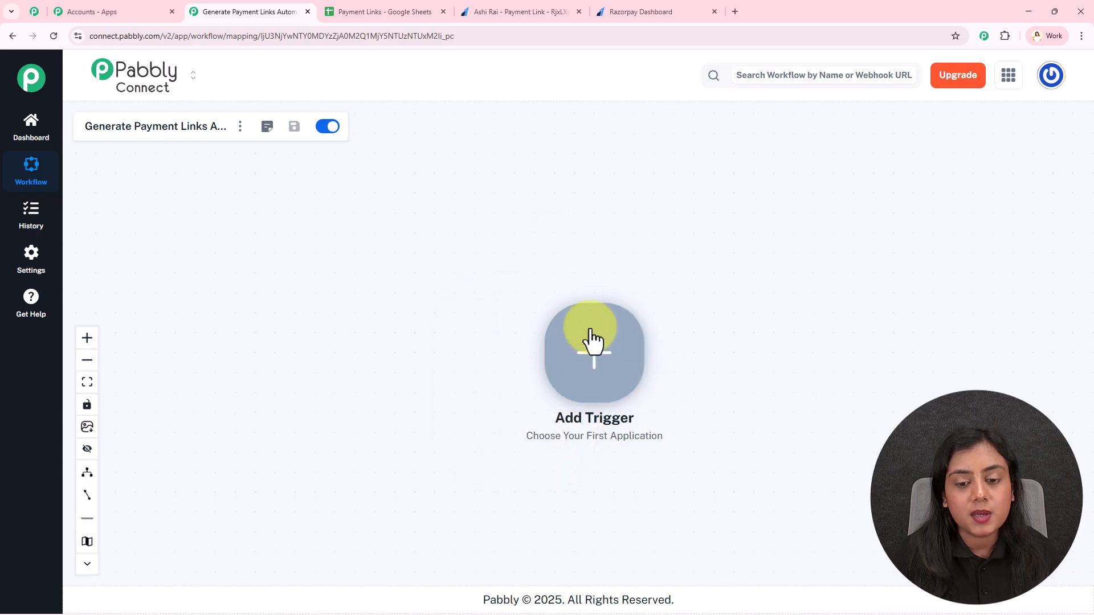
pyautogui.scroll(3, 589, 327)
pyautogui.moveTo(601, 378); pyautogui.dragTo(283, 337)
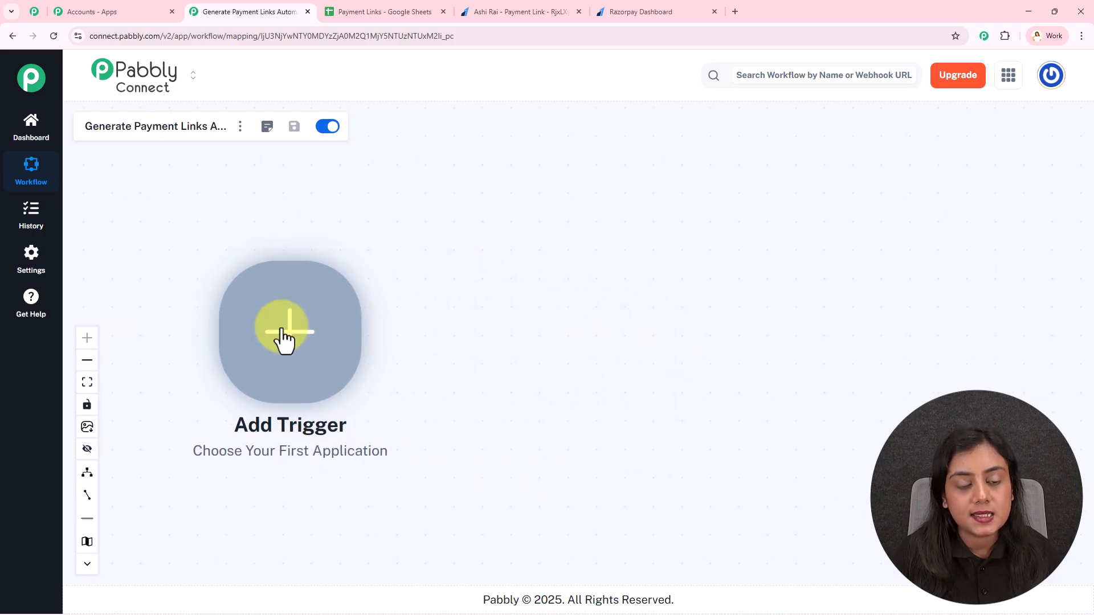
pyautogui.click(346, 336)
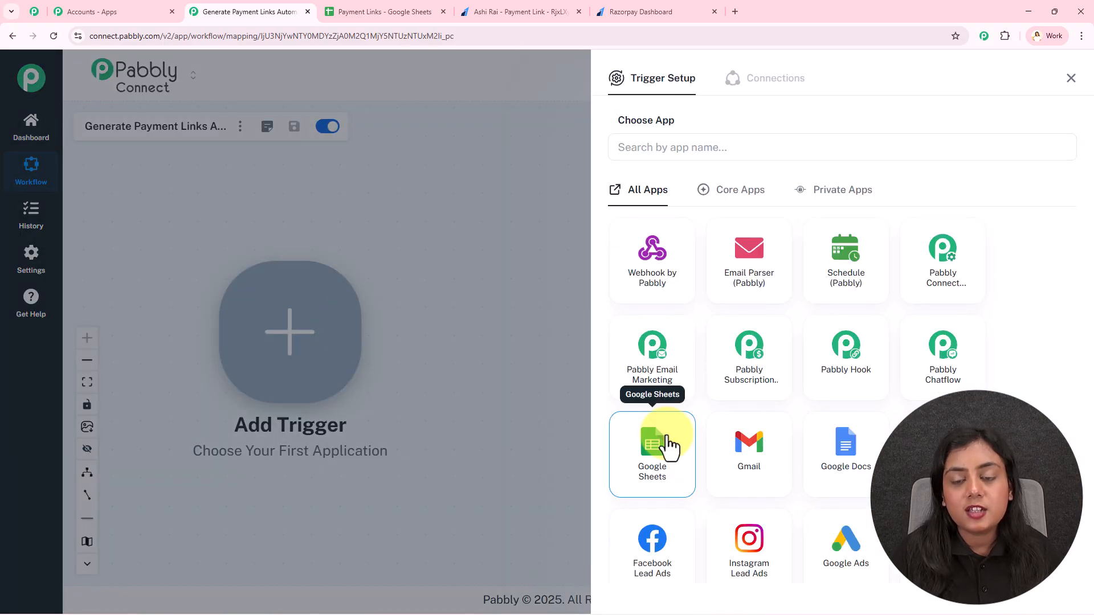
pyautogui.click(667, 446)
pyautogui.click(410, 10)
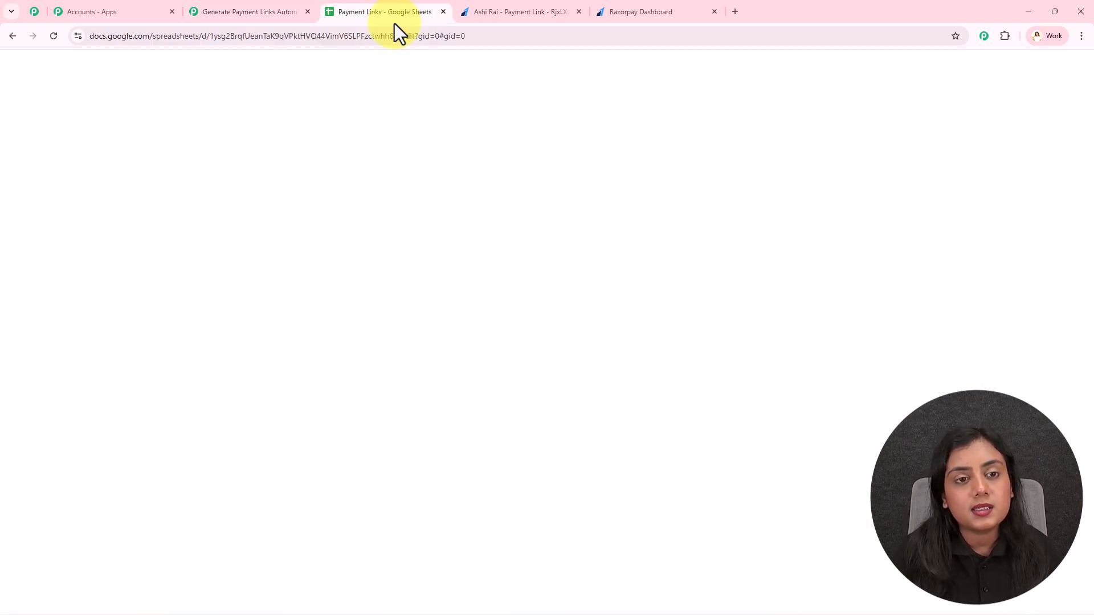
pyautogui.moveTo(97, 298); pyautogui.dragTo(866, 295)
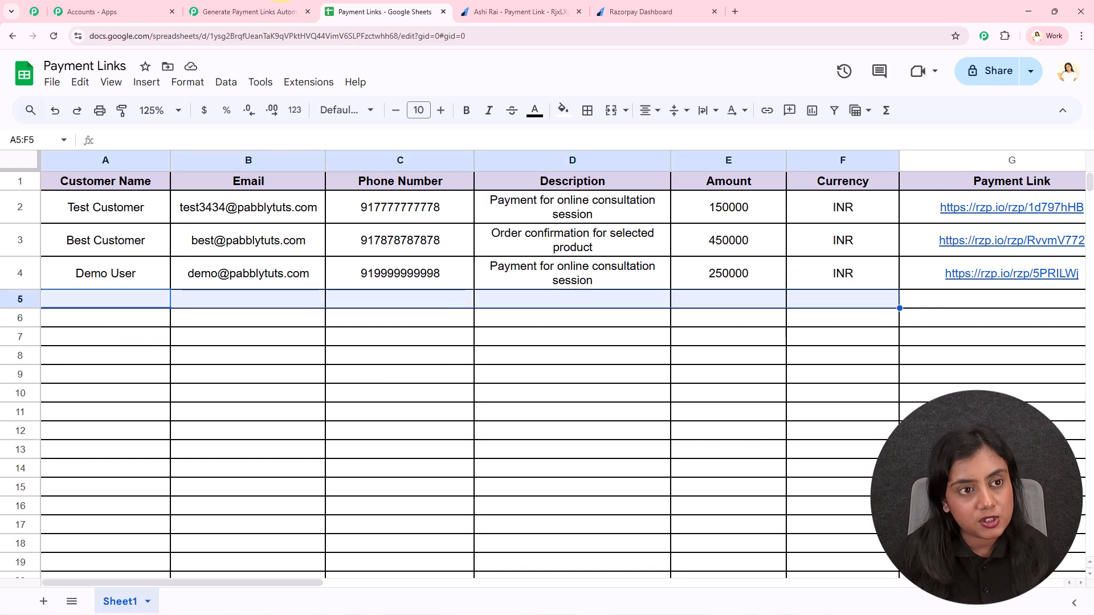
# - Pick the New or Updated Spreadsheet Row event and copy the trigger's webhook URL
pyautogui.click(257, 12)
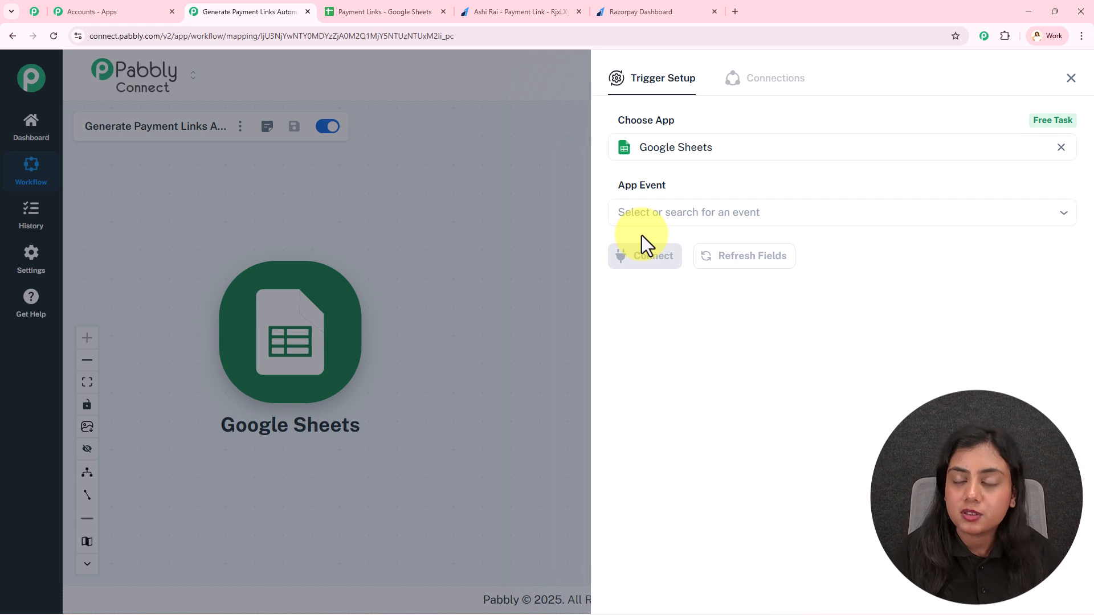
pyautogui.click(667, 216)
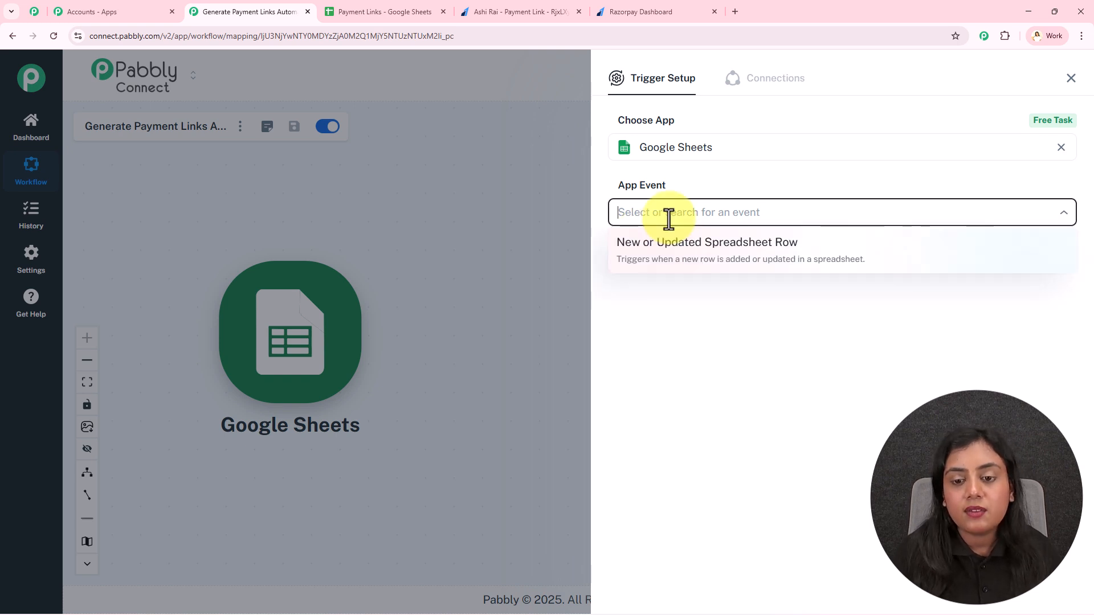
pyautogui.click(678, 268)
pyautogui.click(677, 266)
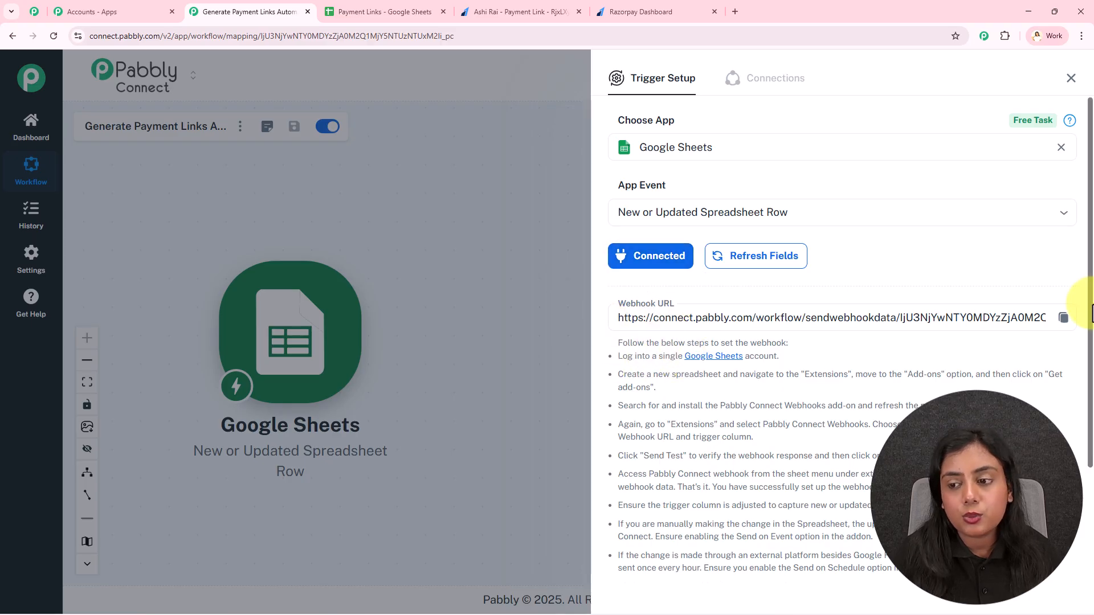
pyautogui.click(1064, 320)
pyautogui.moveTo(618, 342); pyautogui.dragTo(889, 537)
pyautogui.click(890, 537)
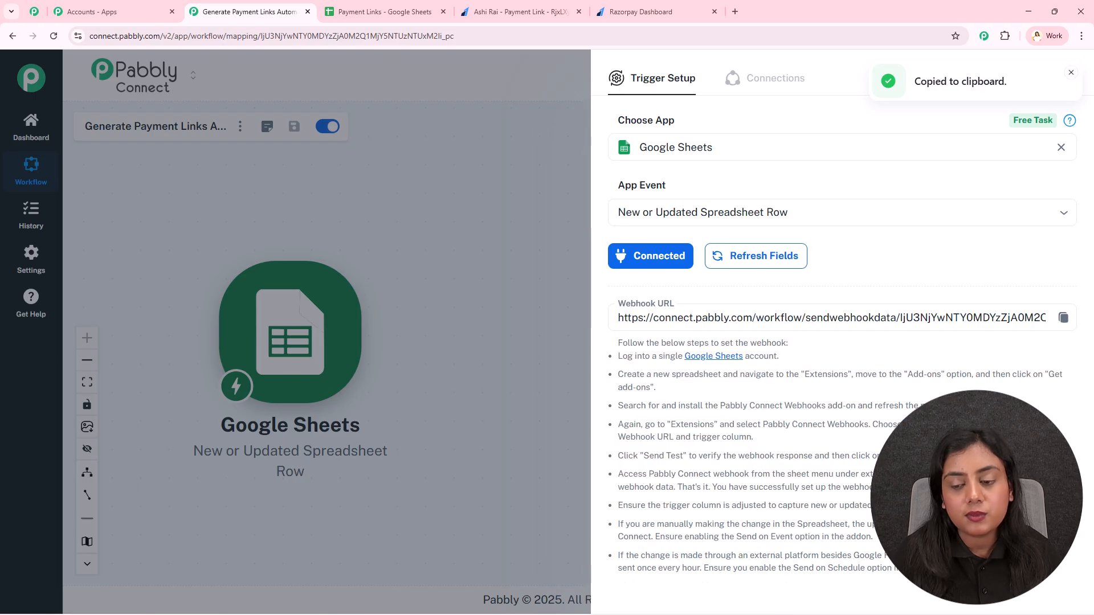
pyautogui.click(388, 9)
# - Search the add-ons marketplace for 'Pabbly', confirm Pabbly Connect Webhooks is installed, and reload the sheet
pyautogui.click(248, 358)
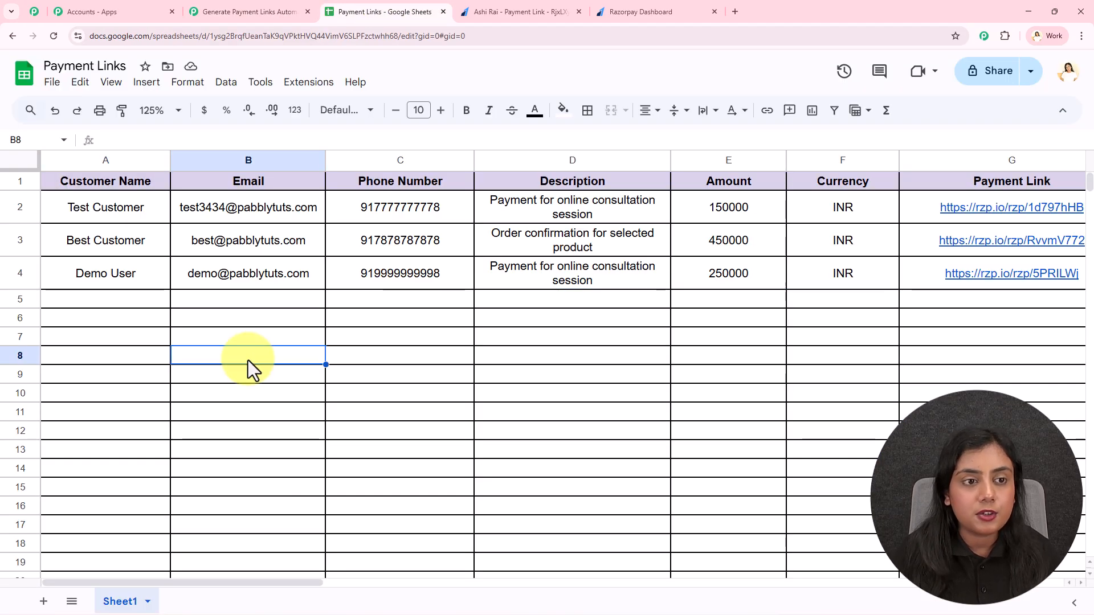
pyautogui.click(296, 85)
pyautogui.moveTo(361, 108)
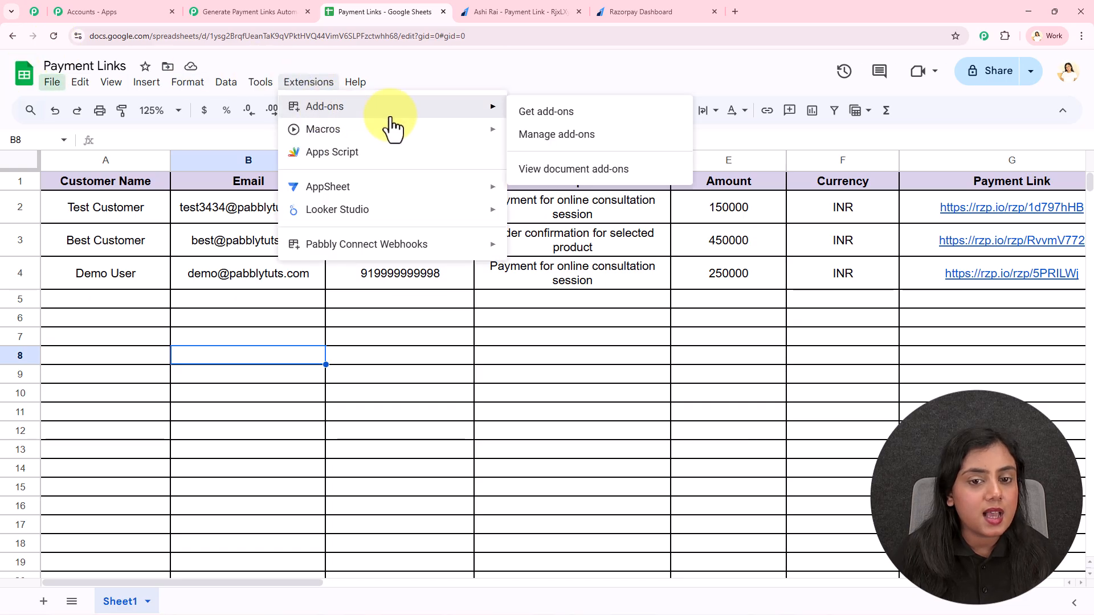
pyautogui.click(564, 111)
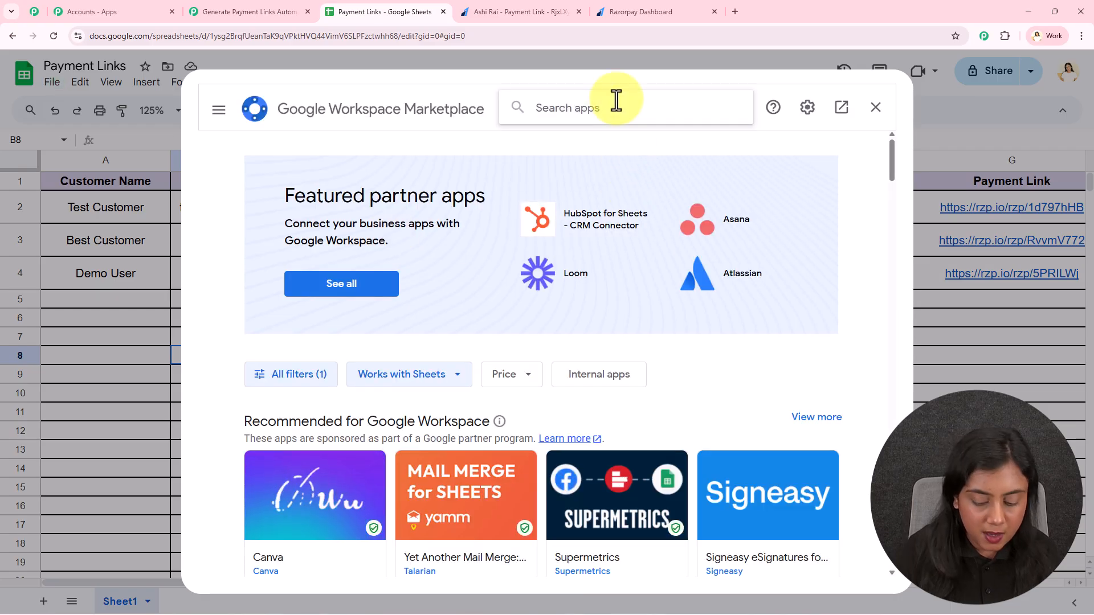
pyautogui.click(616, 100)
pyautogui.write('Pabbly')
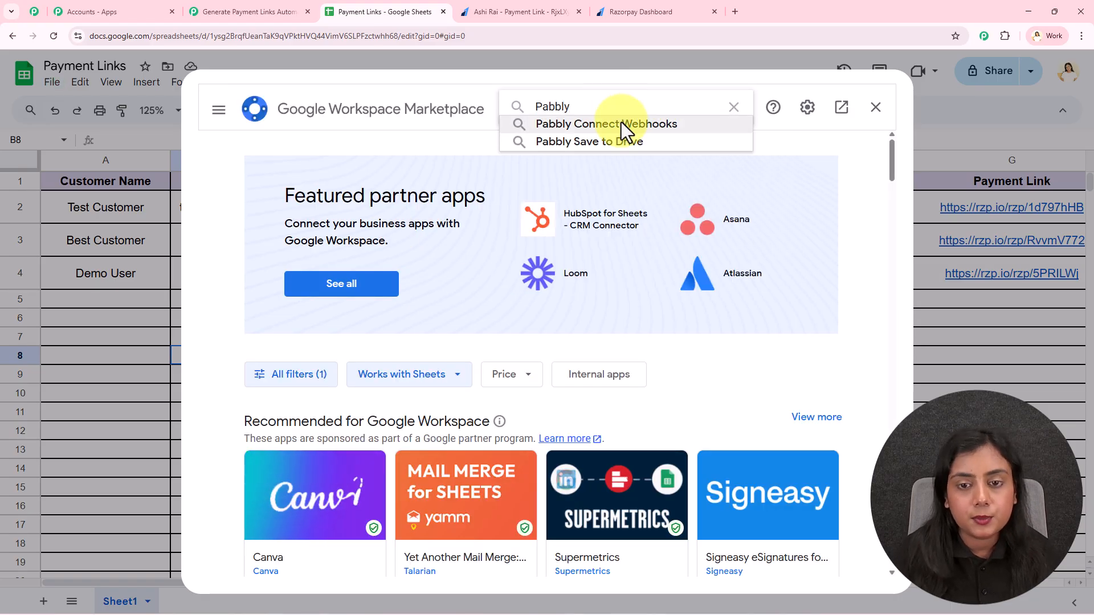
pyautogui.click(623, 123)
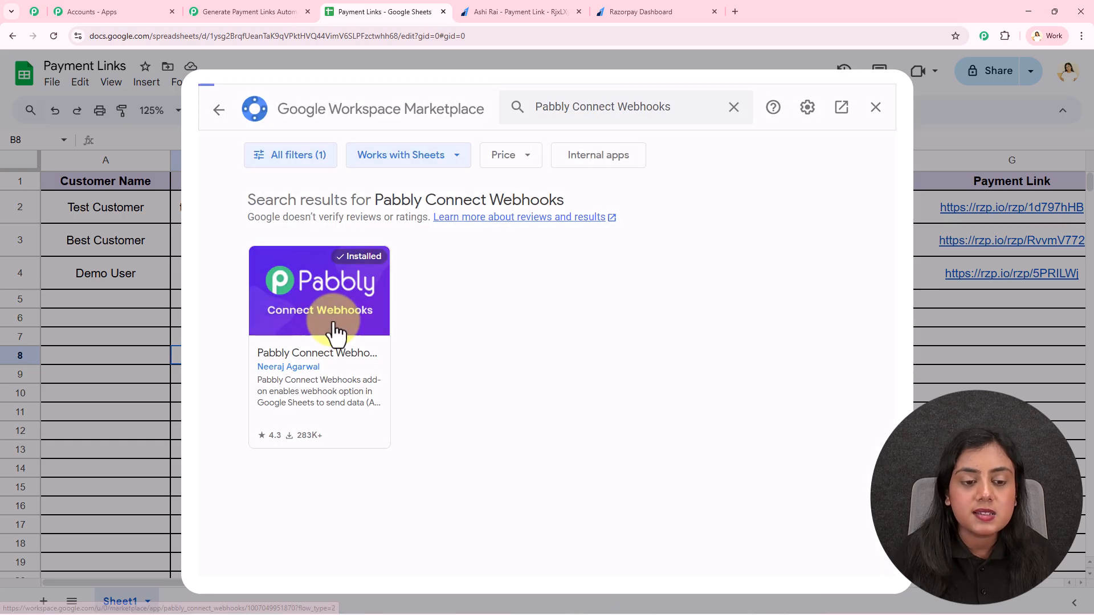
pyautogui.click(336, 332)
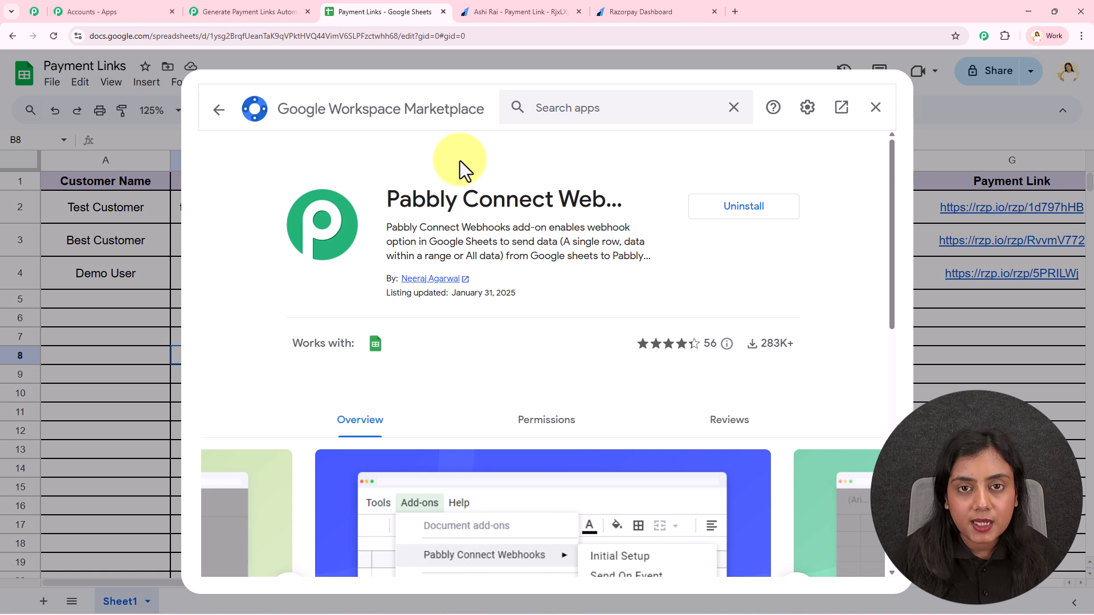
pyautogui.click(885, 114)
pyautogui.click(52, 37)
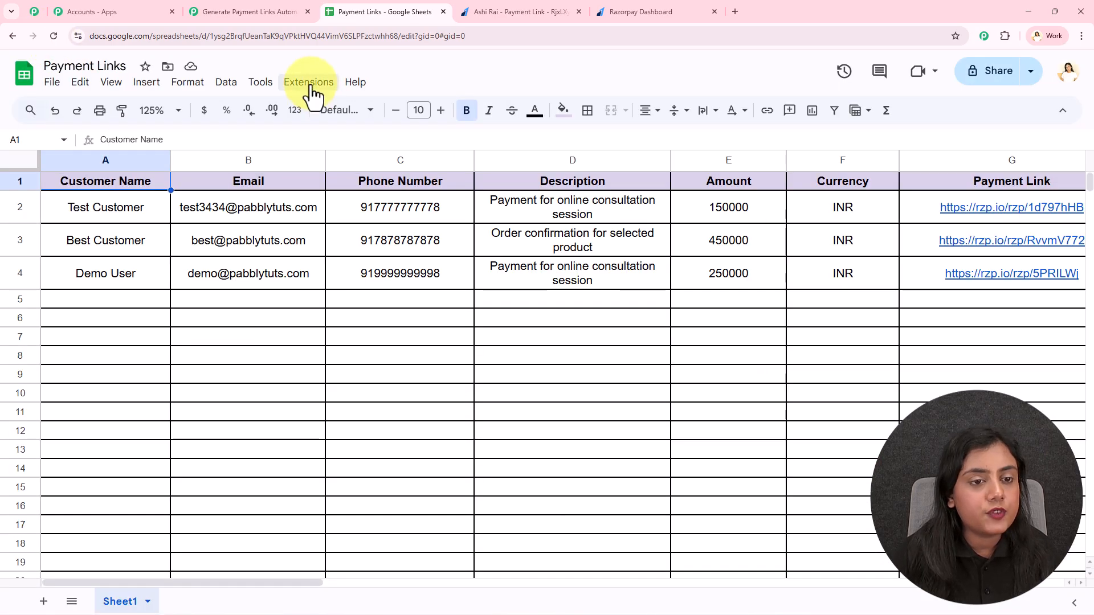
# - Open the Pabbly Connect Webhooks Initial Setup and paste the copied webhook URL
pyautogui.click(308, 83)
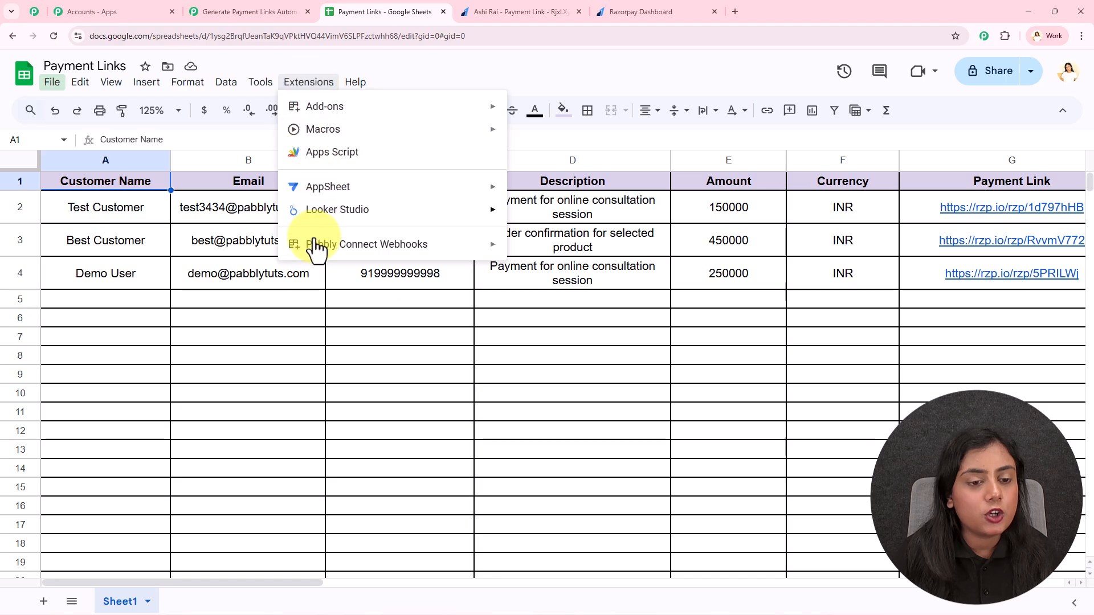
pyautogui.moveTo(358, 244)
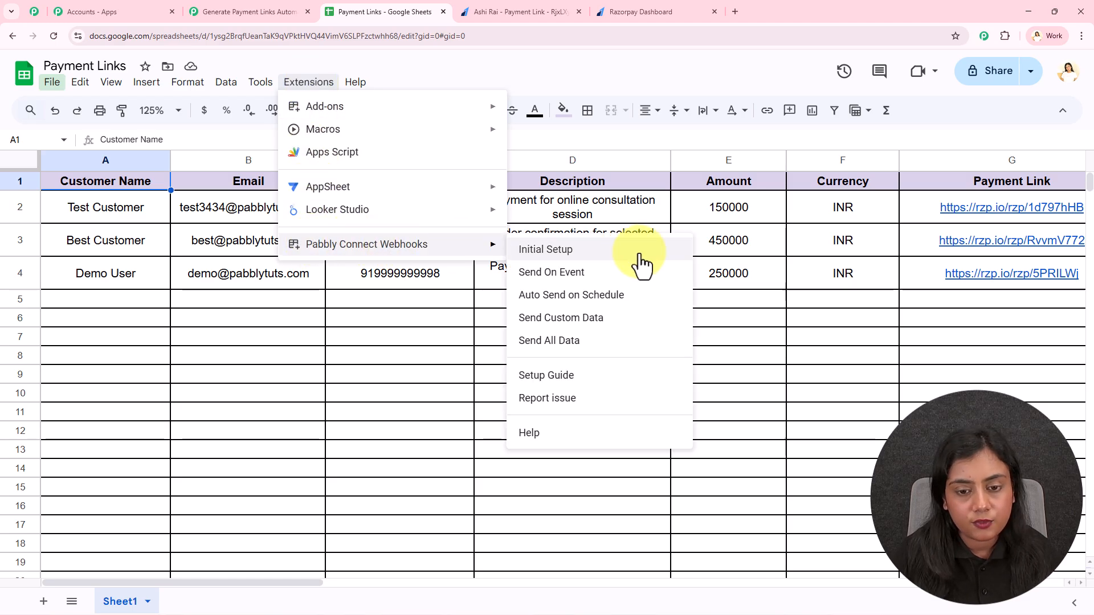
pyautogui.click(617, 254)
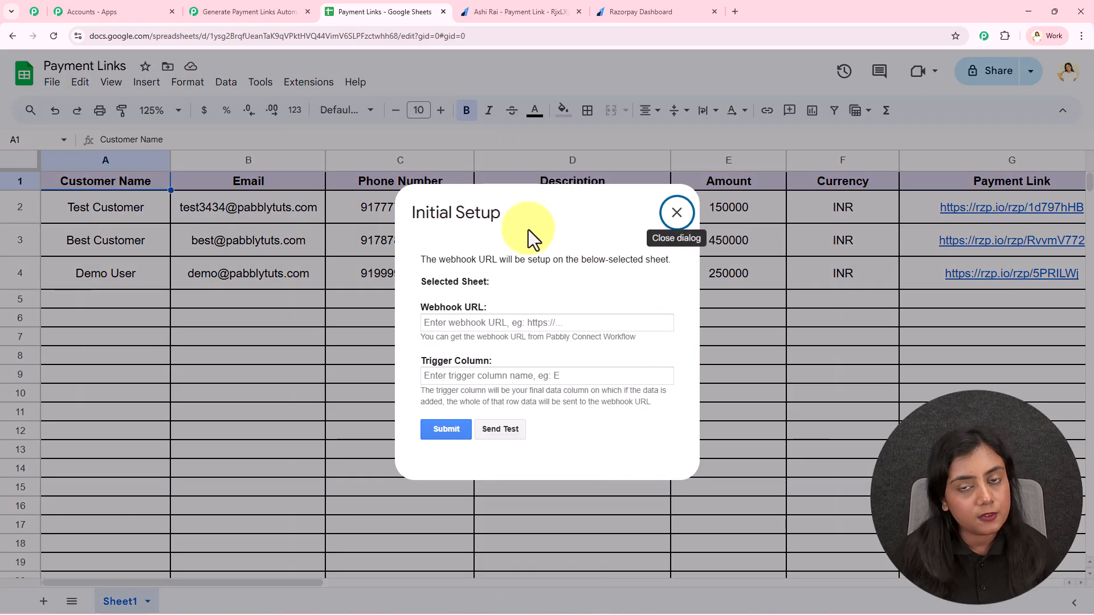
pyautogui.click(468, 321)
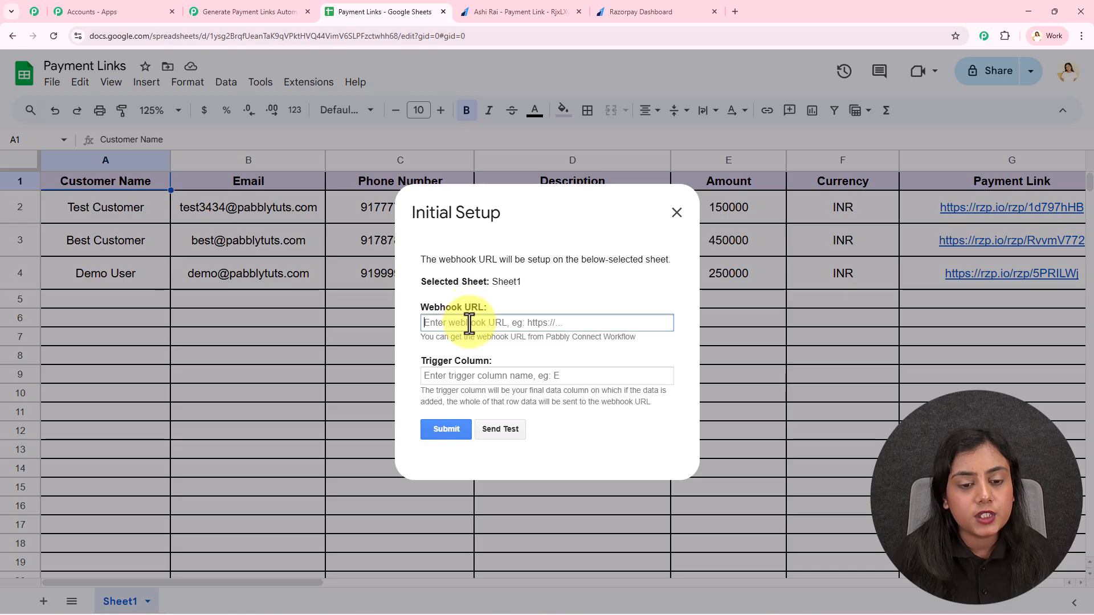
pyautogui.hotkey('ctrl', 'v')
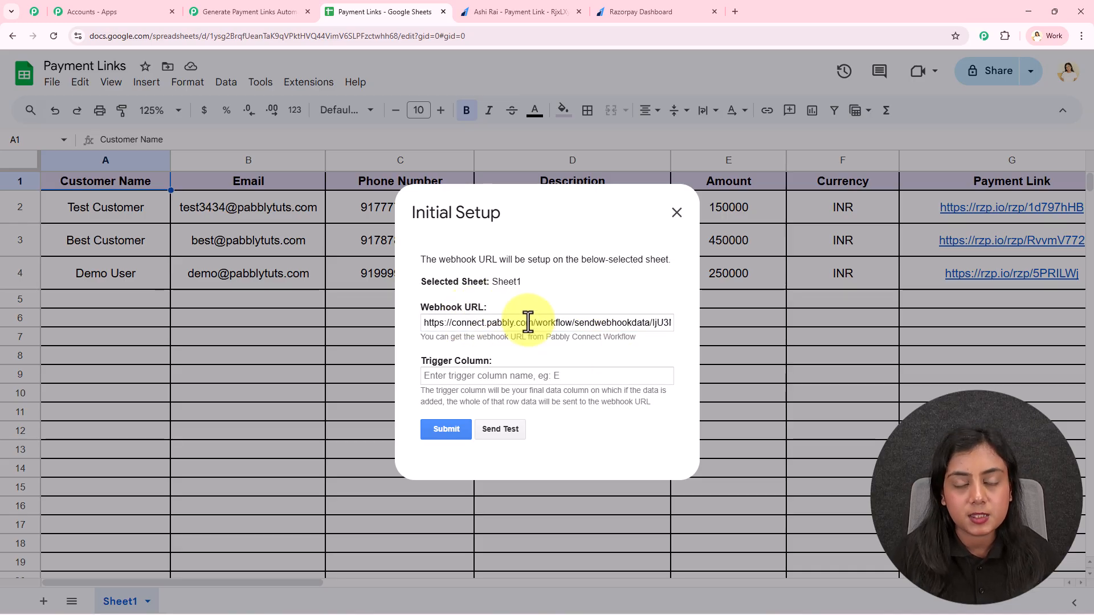
pyautogui.moveTo(427, 391); pyautogui.dragTo(649, 406)
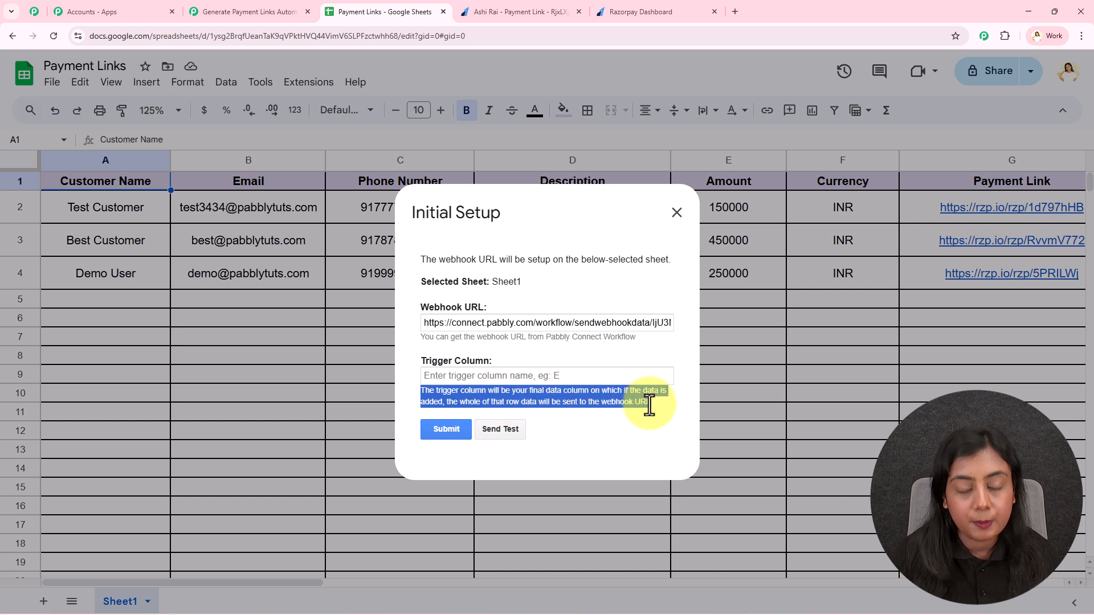
pyautogui.click(649, 405)
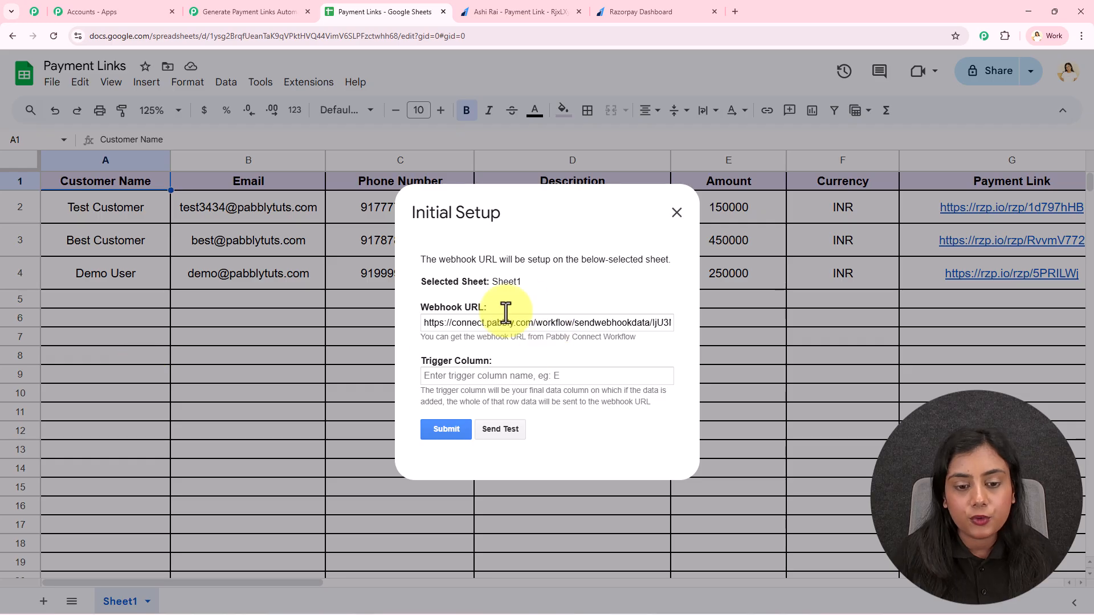
# - Enter F as the trigger column, submit, and close the success dialog
pyautogui.click(485, 377)
pyautogui.write('F')
pyautogui.click(446, 430)
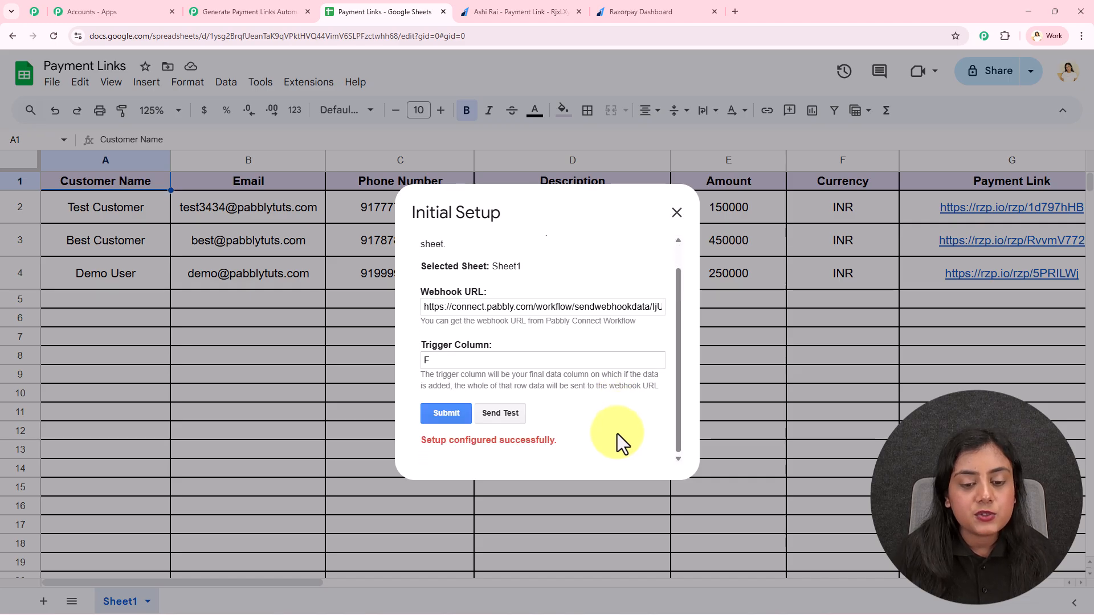
pyautogui.moveTo(466, 439); pyautogui.dragTo(576, 444)
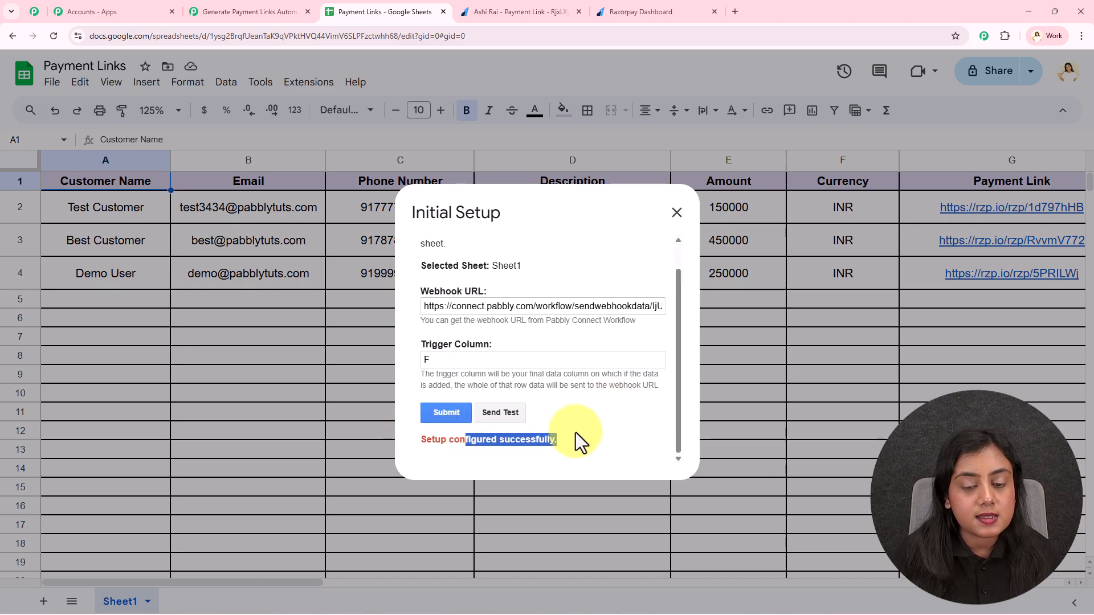
pyautogui.click(576, 433)
pyautogui.click(676, 212)
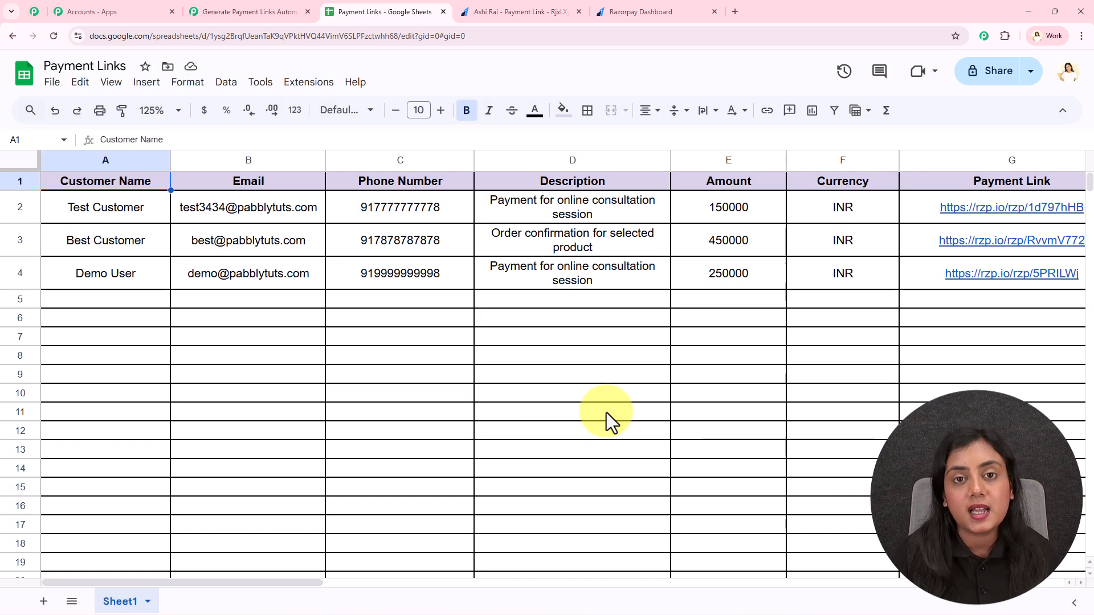
# - Enable Send On Event in the Pabbly Connect Webhooks menu and verify its checkmark
pyautogui.click(319, 80)
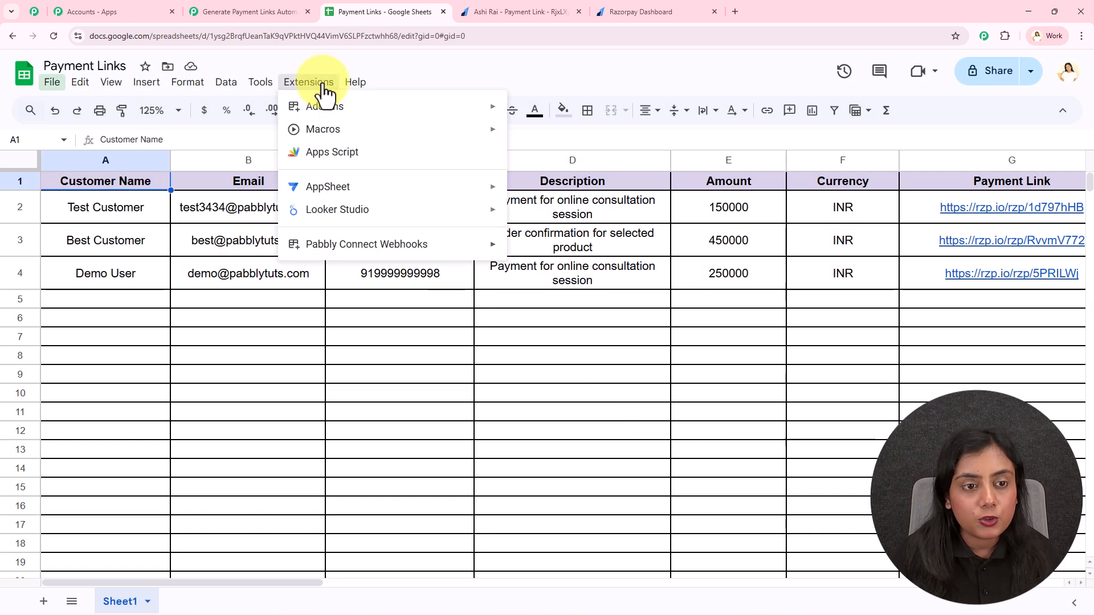
pyautogui.moveTo(342, 246)
pyautogui.click(537, 251)
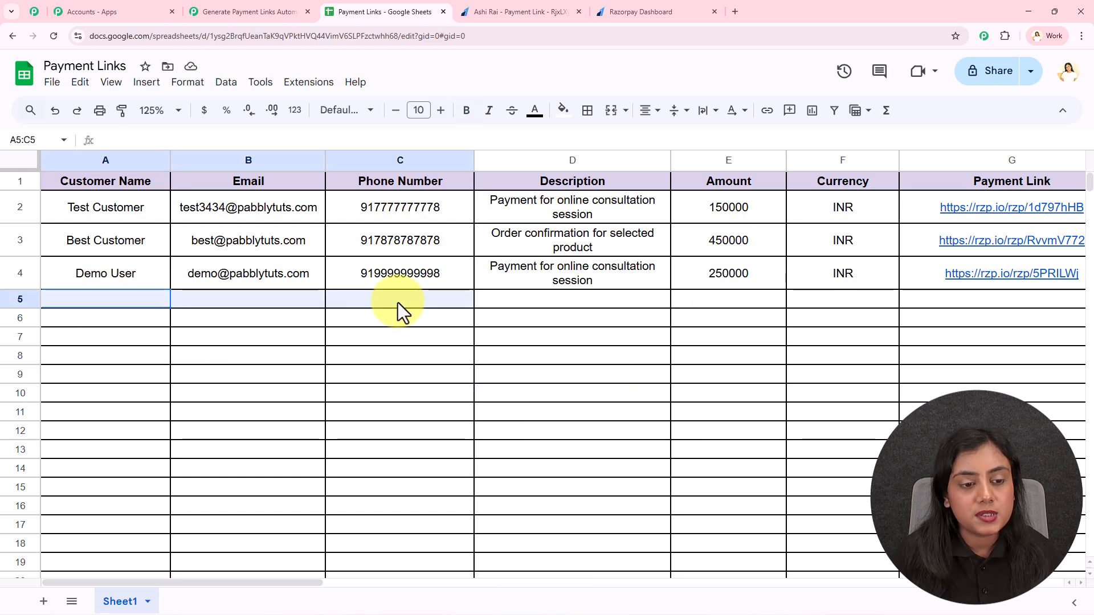
pyautogui.click(631, 380)
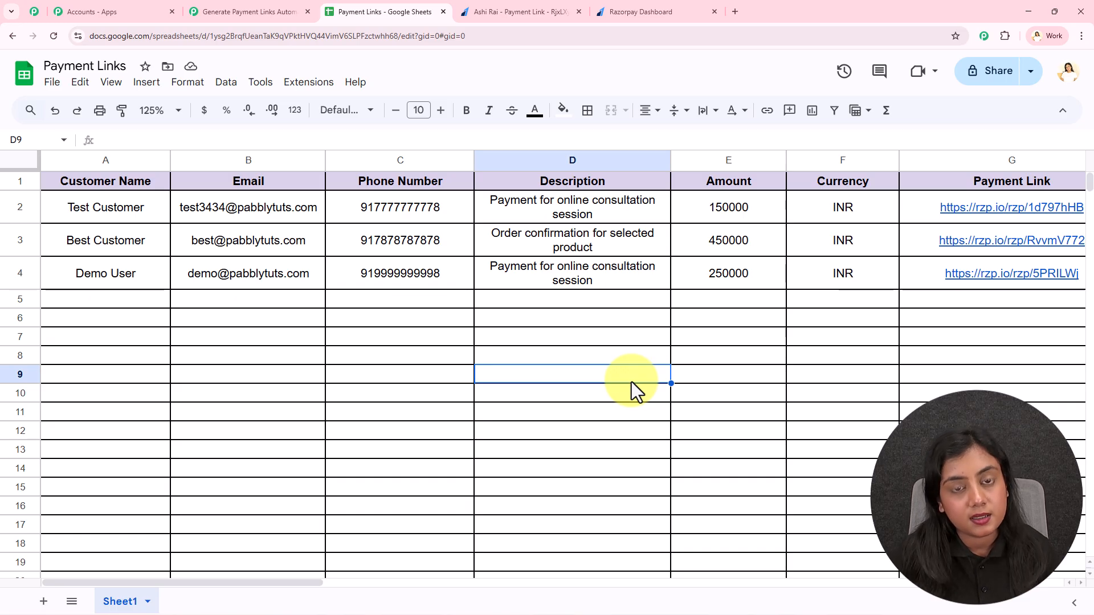
pyautogui.click(311, 83)
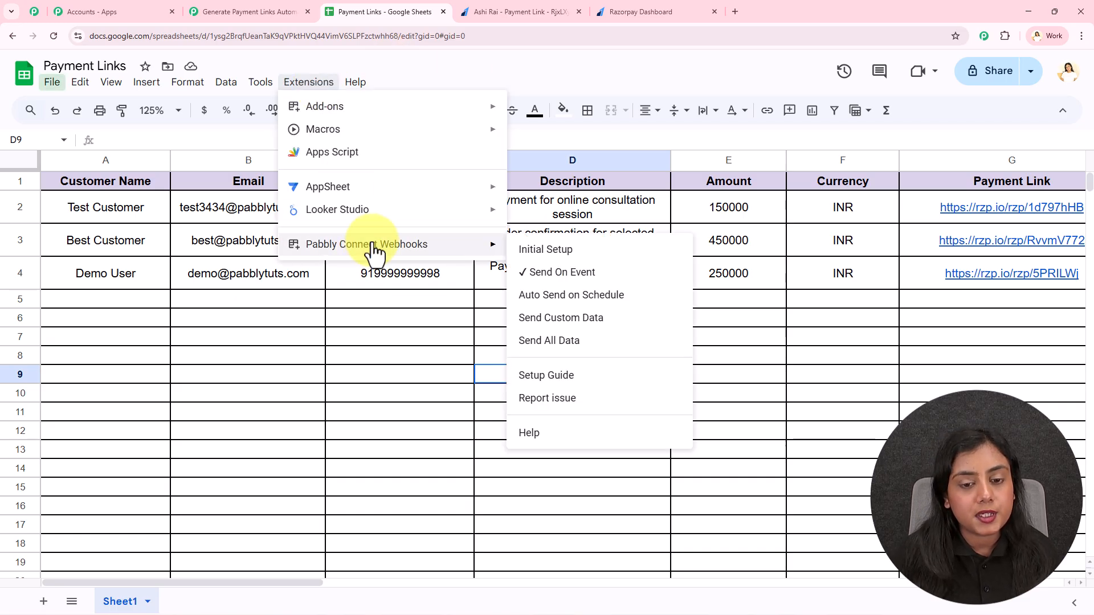
pyautogui.click(381, 399)
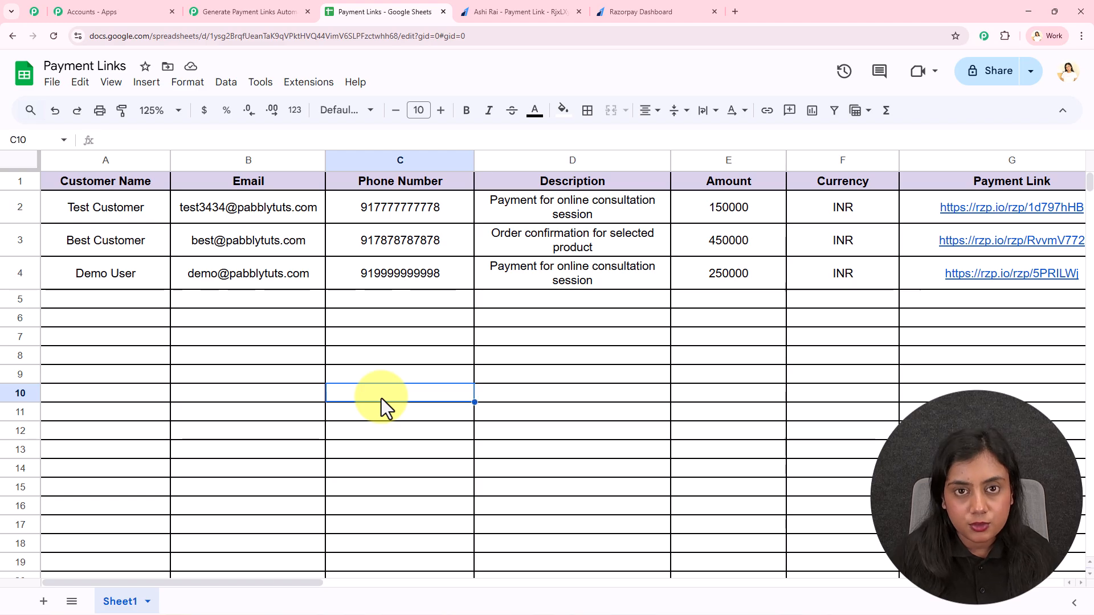
pyautogui.click(268, 10)
pyautogui.scroll(-3, 809, 280)
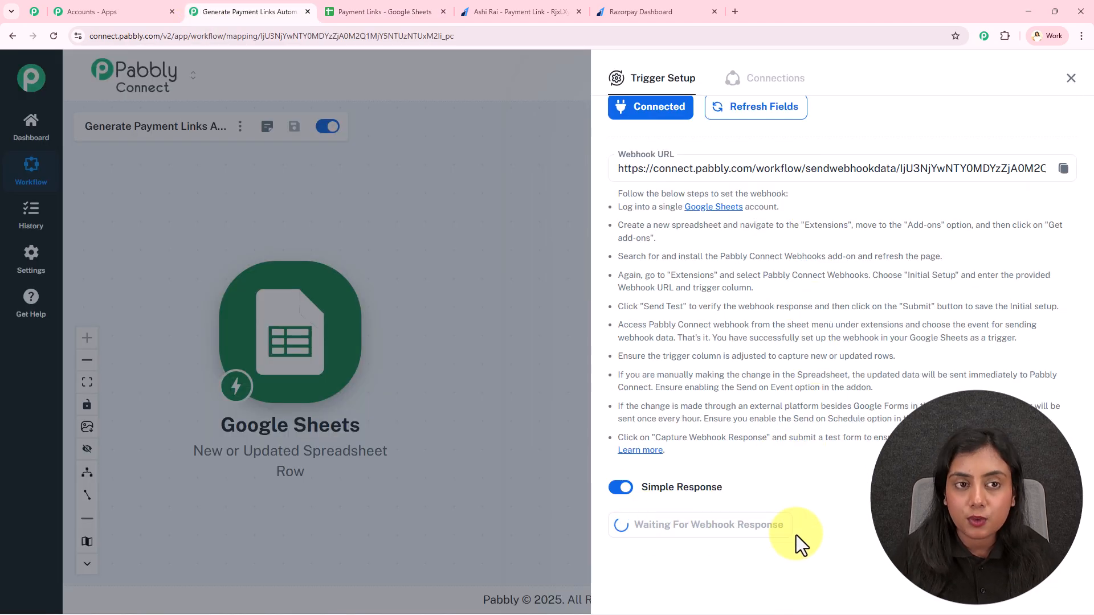
# - Check the empty row 5 in Payment Links while the trigger keeps awaiting a webhook response
pyautogui.click(392, 8)
pyautogui.moveTo(125, 298); pyautogui.dragTo(816, 294)
pyautogui.click(525, 401)
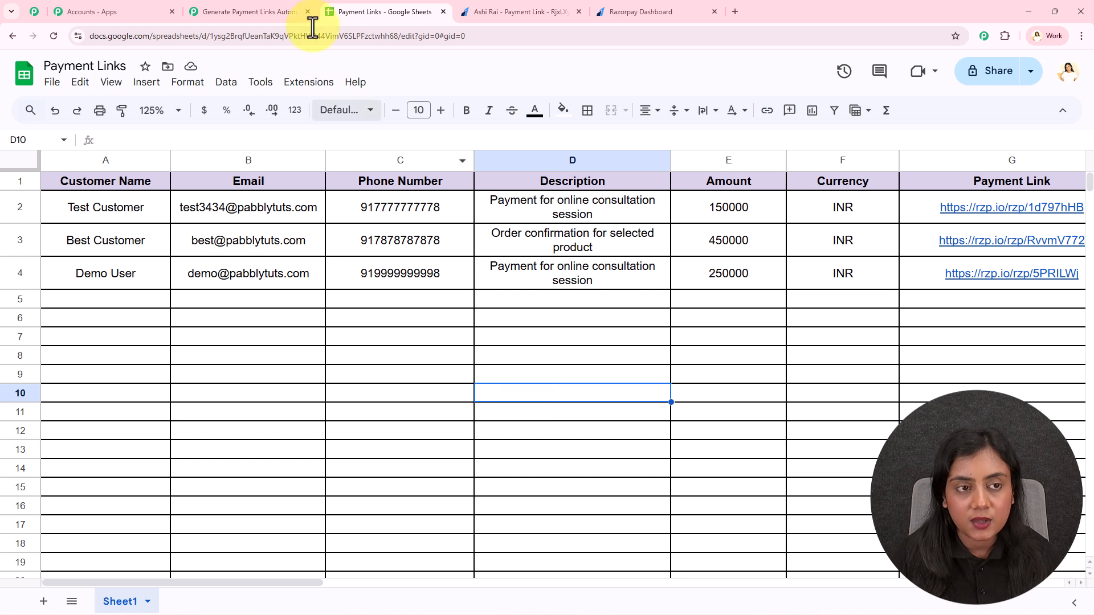
pyautogui.click(251, 11)
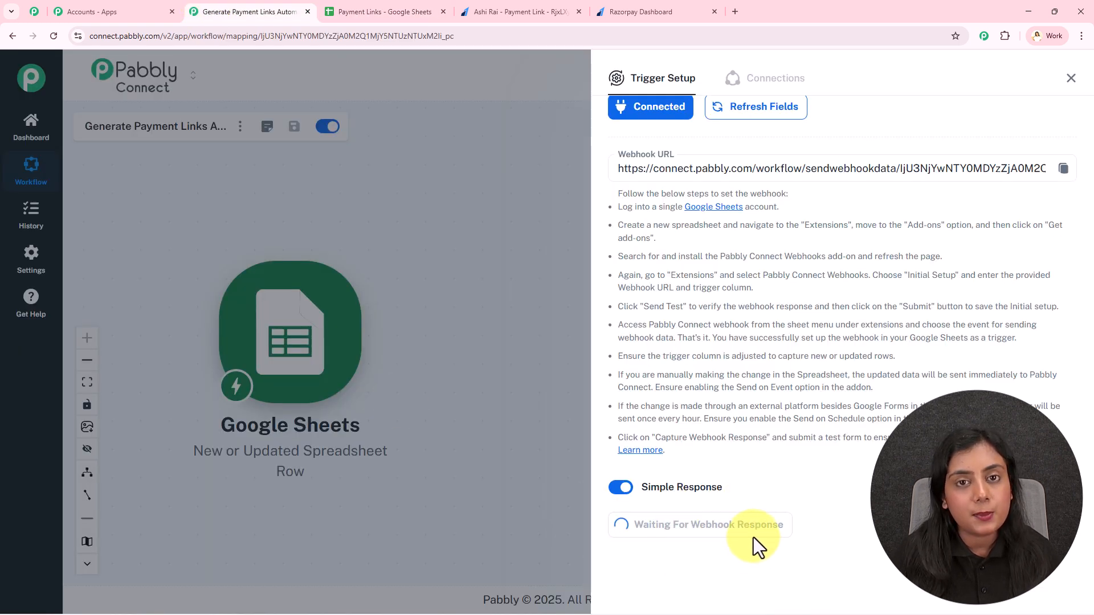
pyautogui.click(393, 11)
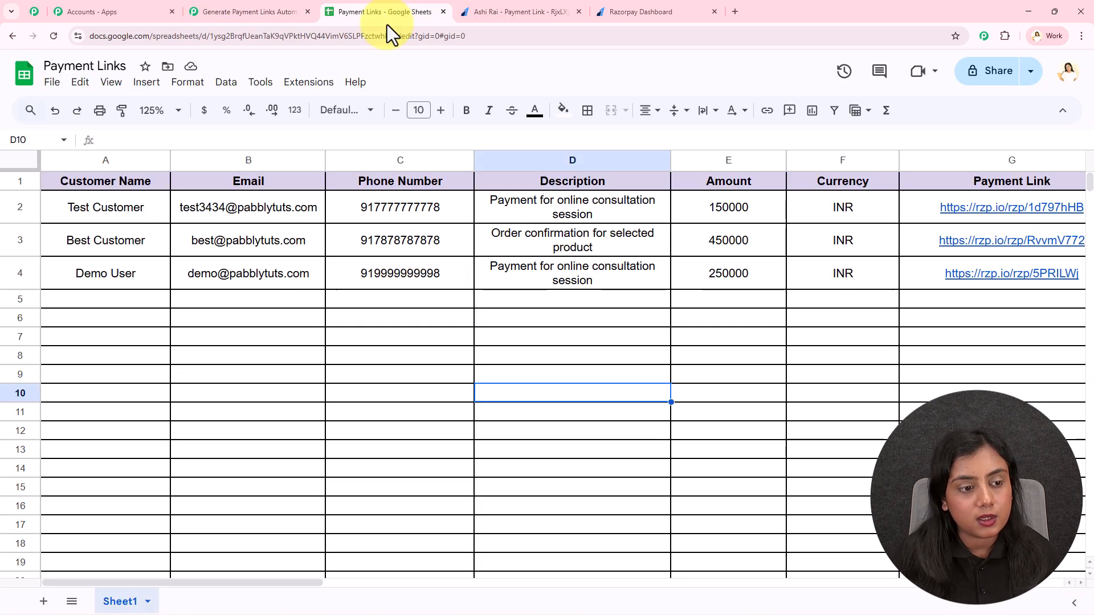
# - Enter the dummy customer's name, email address and phone number in A5 to C5
pyautogui.click(83, 301)
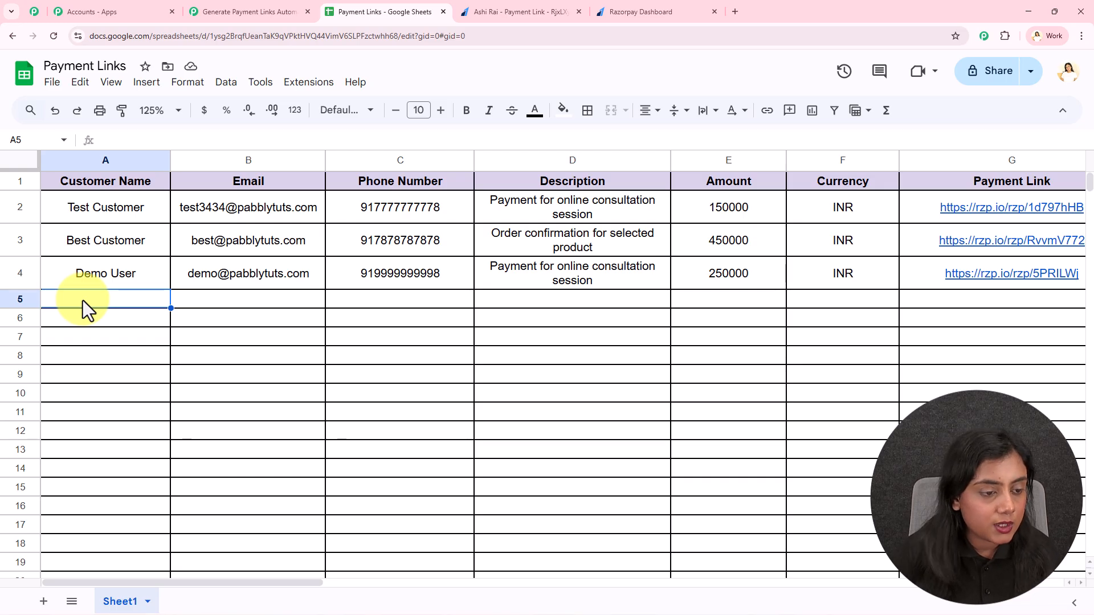
pyautogui.write('Dummy Account')
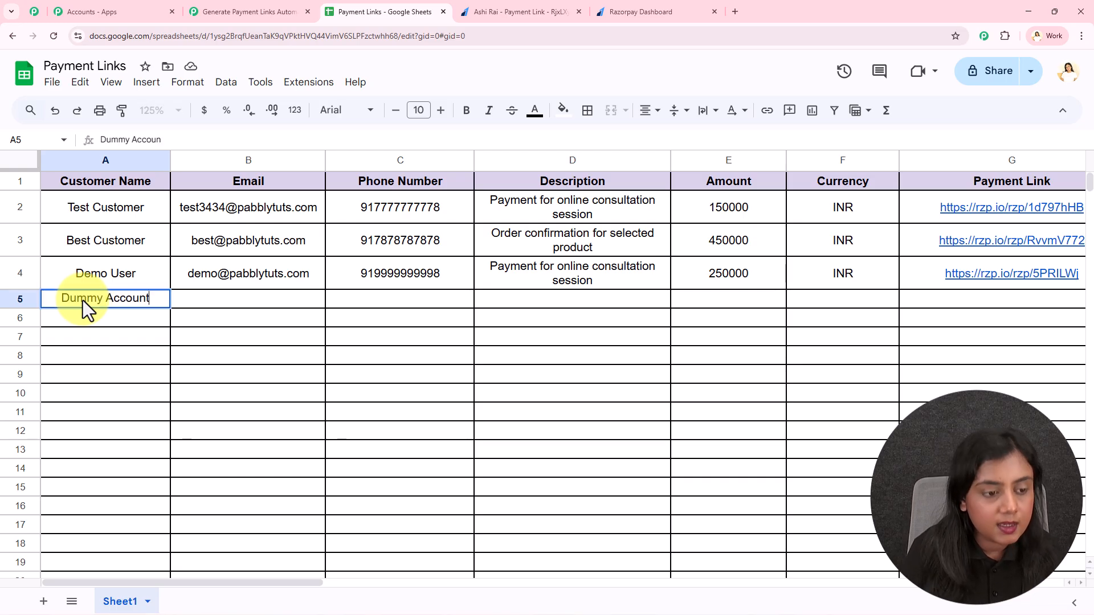
pyautogui.press('Tab')
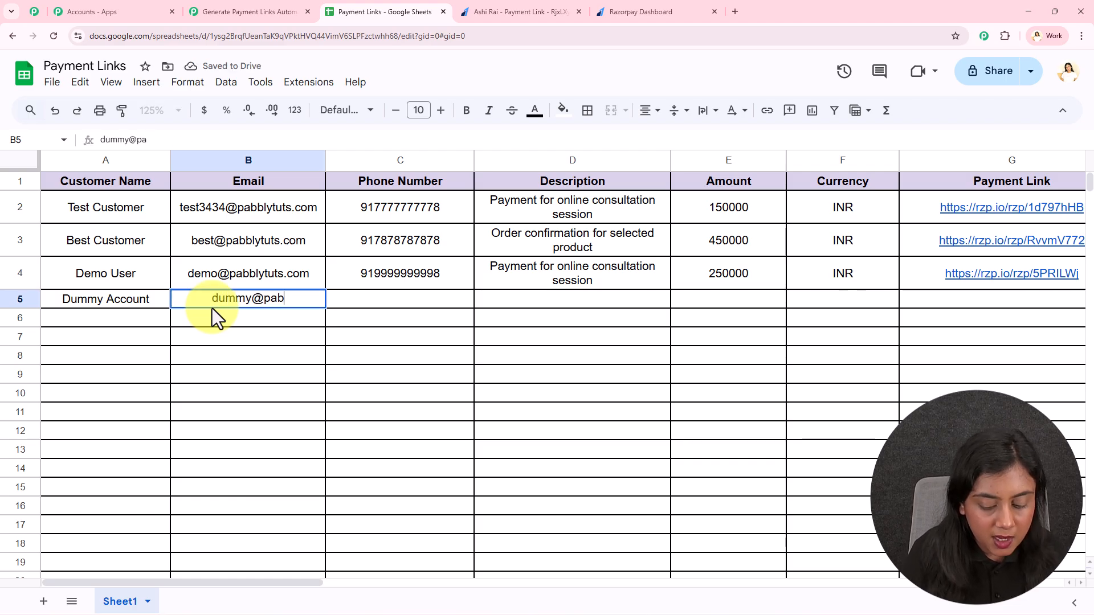
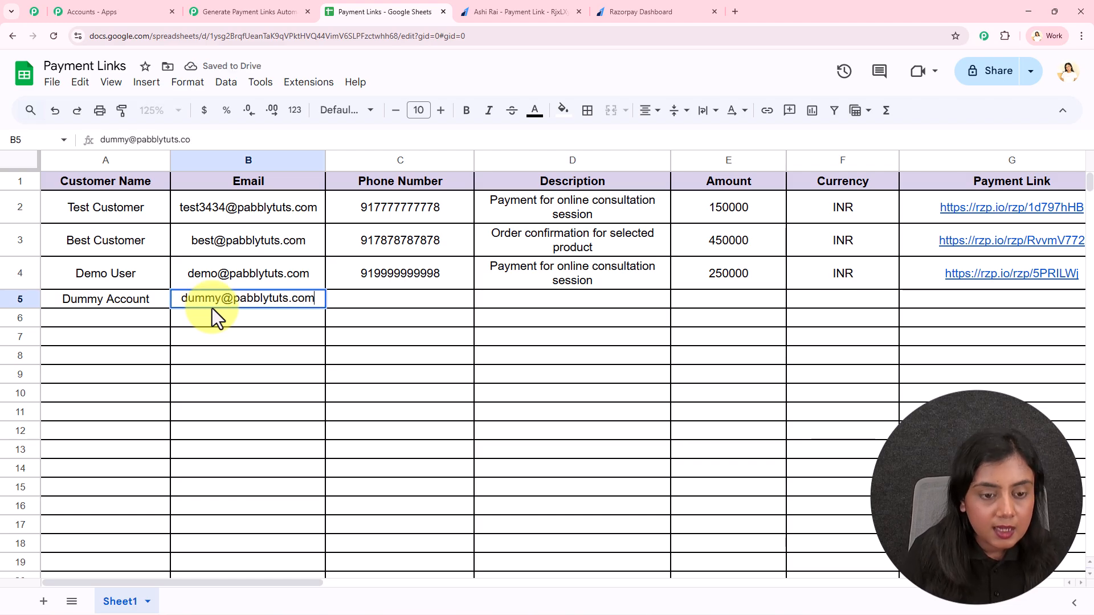
pyautogui.click(371, 299)
pyautogui.write('+91')
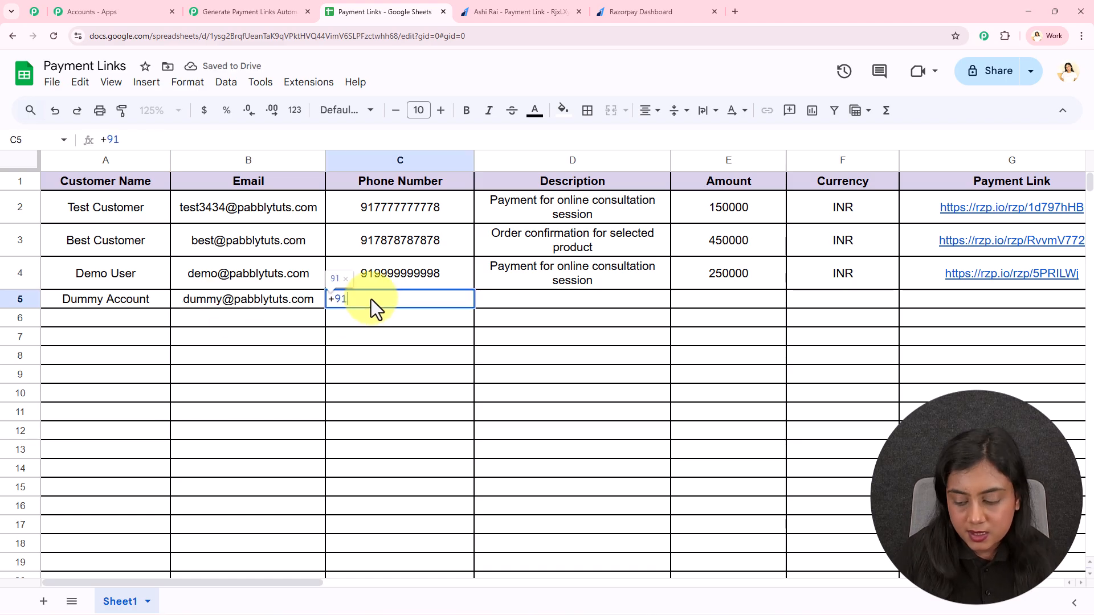
pyautogui.write('6666666669')
pyautogui.click(534, 299)
# - Copy the D3 description into D5, then enter amount 500000 and currency INR
pyautogui.click(540, 232)
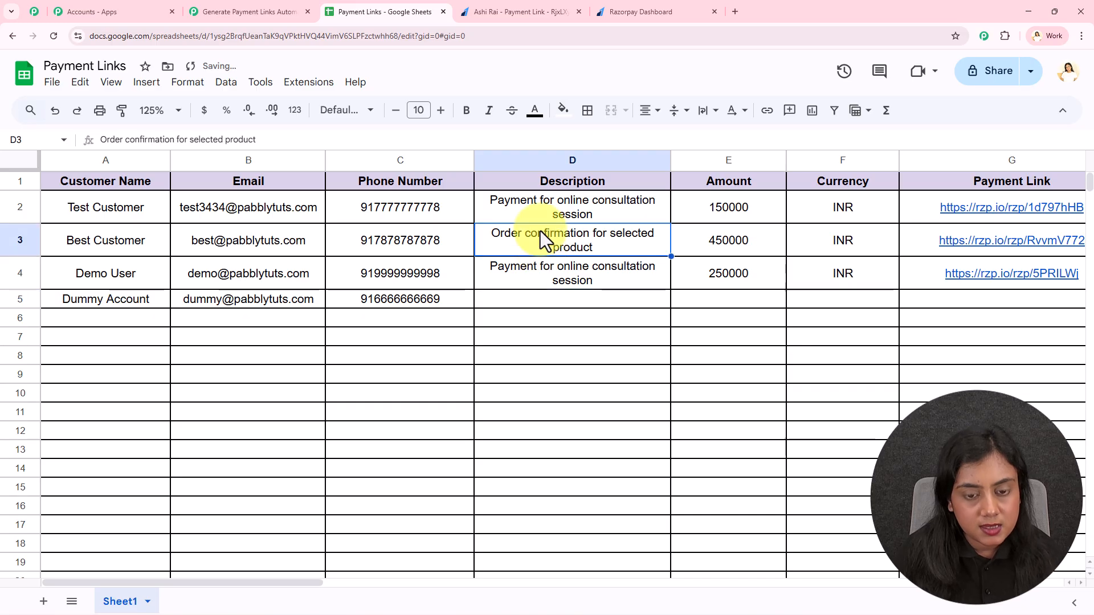
pyautogui.hotkey('ctrl', 'c')
pyautogui.click(530, 303)
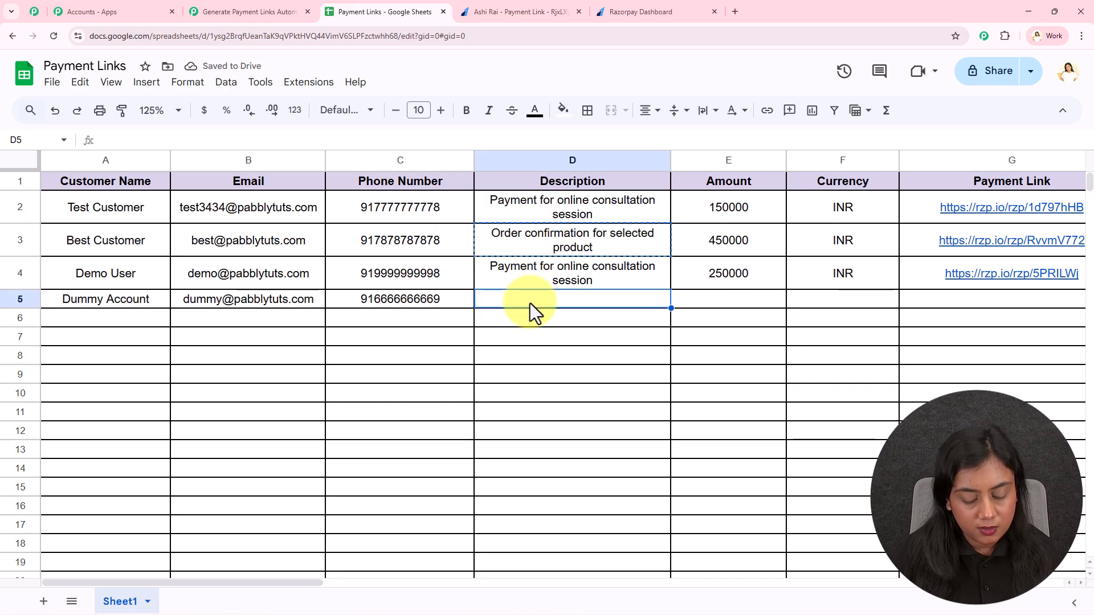
pyautogui.hotkey('ctrl', 'v')
pyautogui.click(765, 309)
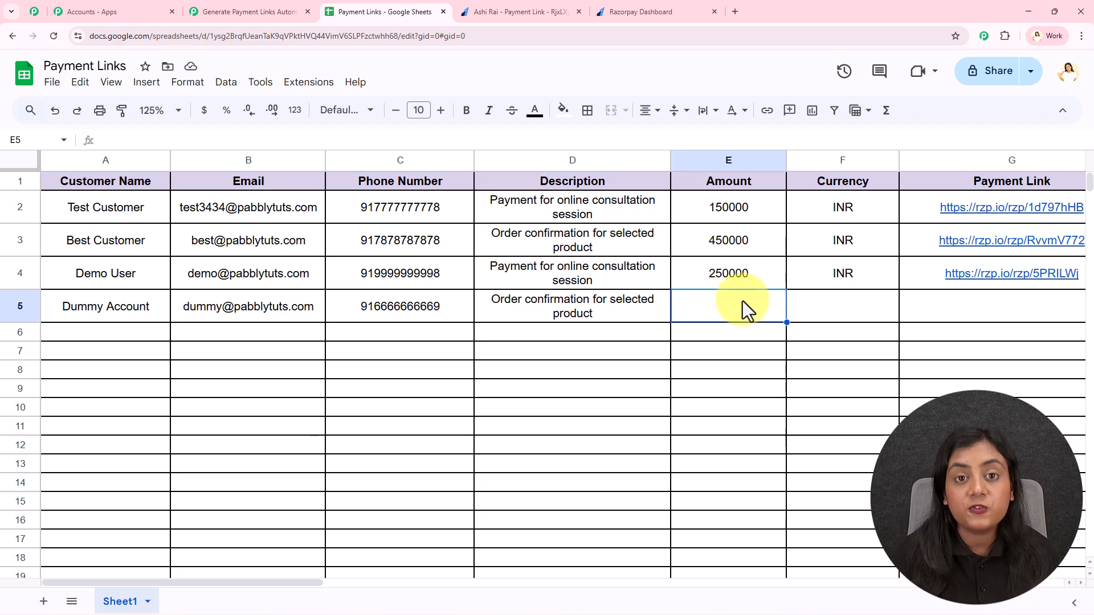
pyautogui.write('5000')
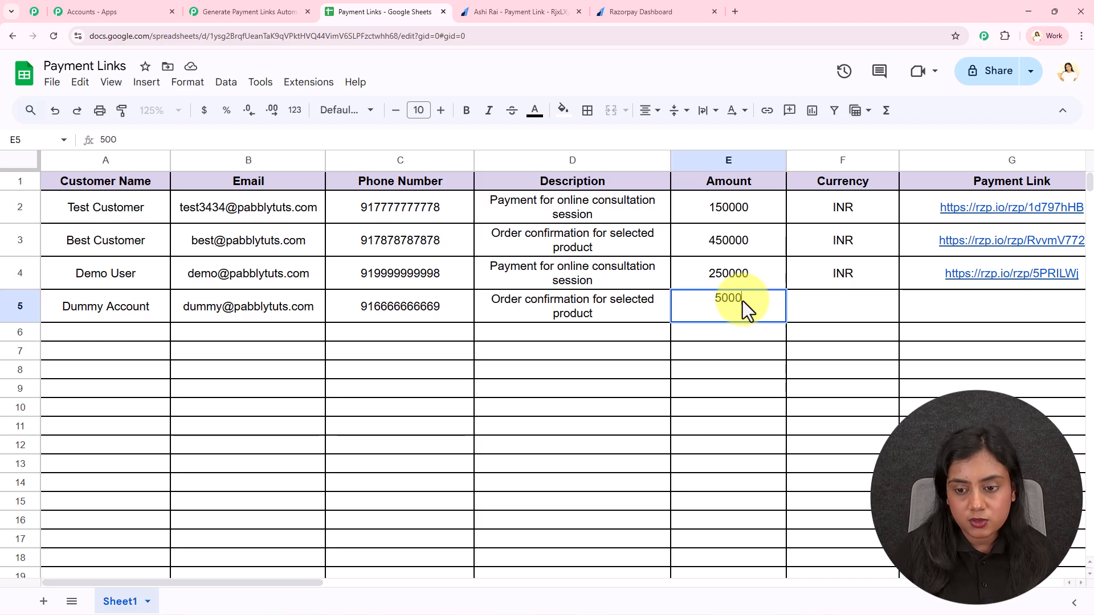
pyautogui.write('00')
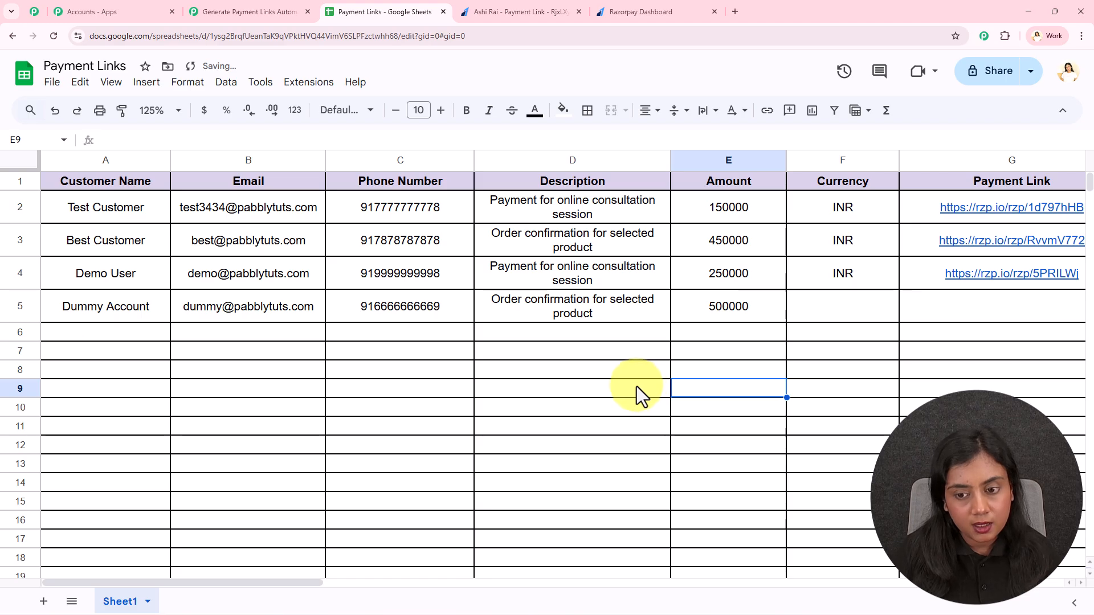
pyautogui.click(847, 309)
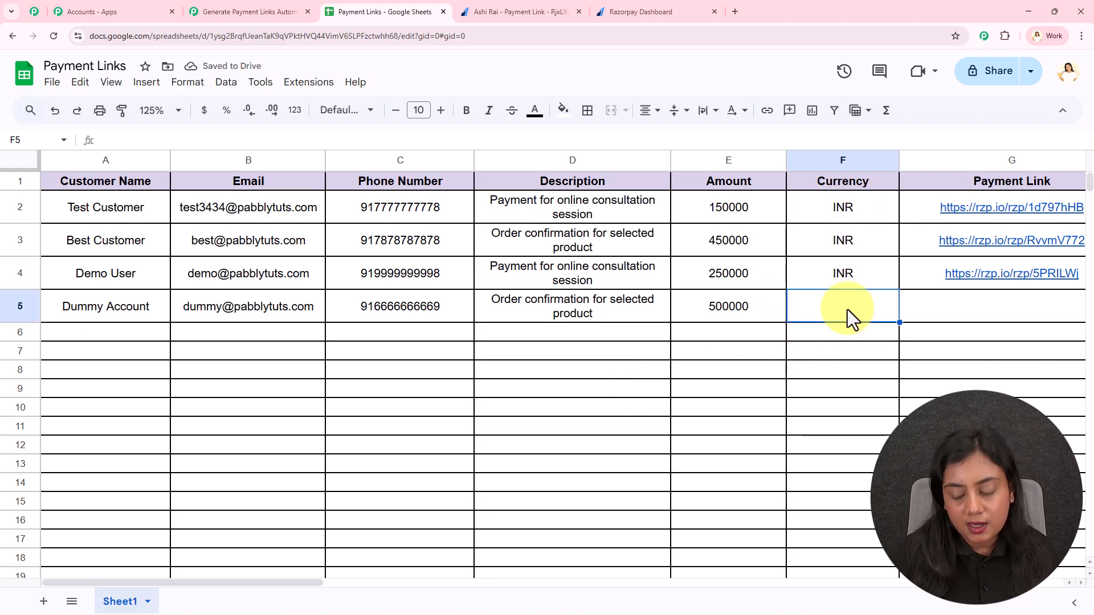
pyautogui.write('INR')
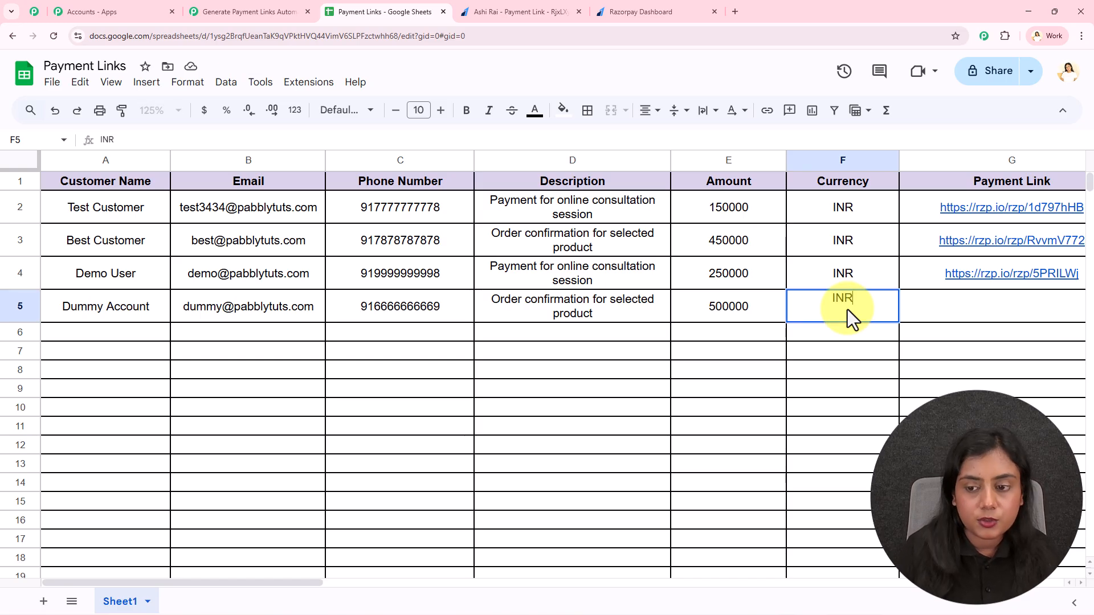
pyautogui.click(813, 386)
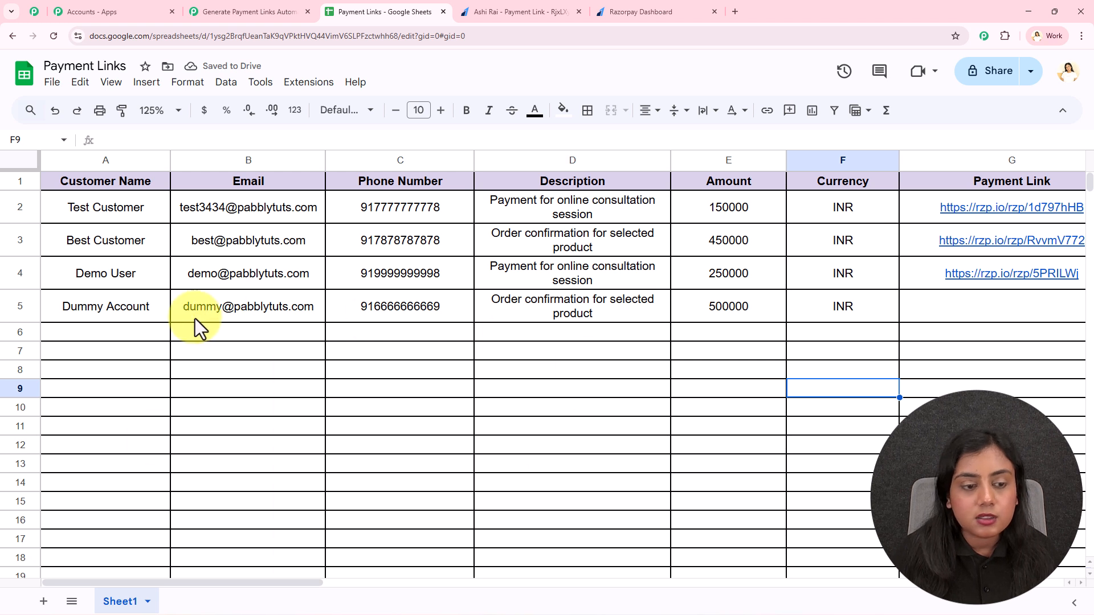
# - Review each value of the completed row 5
pyautogui.click(128, 313)
pyautogui.moveTo(212, 315); pyautogui.dragTo(917, 308)
pyautogui.click(849, 312)
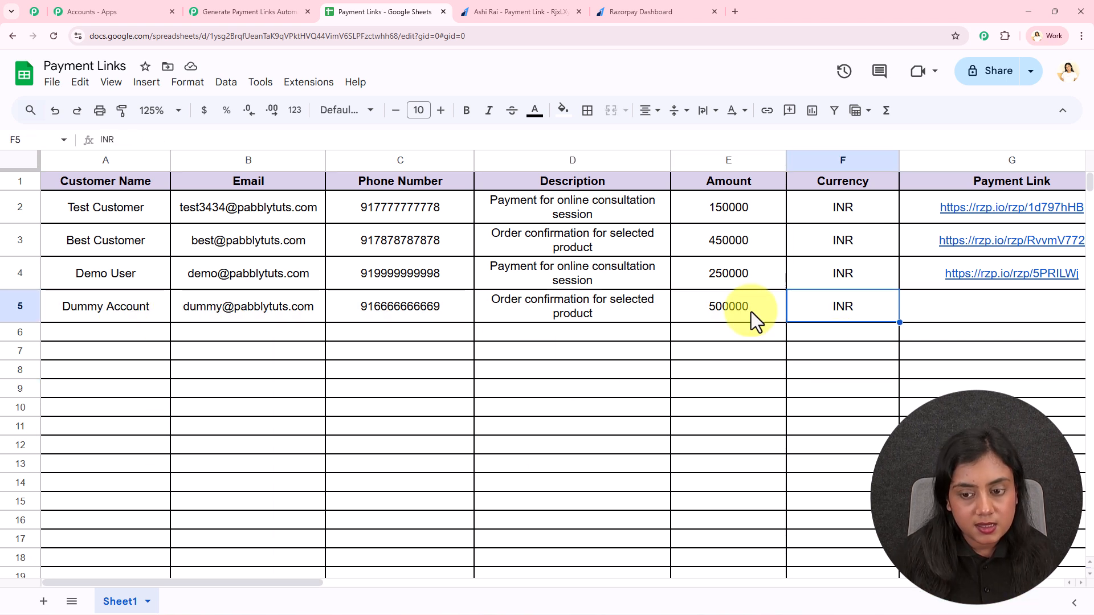
pyautogui.click(750, 312)
pyautogui.click(570, 310)
pyautogui.click(433, 316)
pyautogui.click(253, 318)
pyautogui.click(127, 316)
pyautogui.click(146, 390)
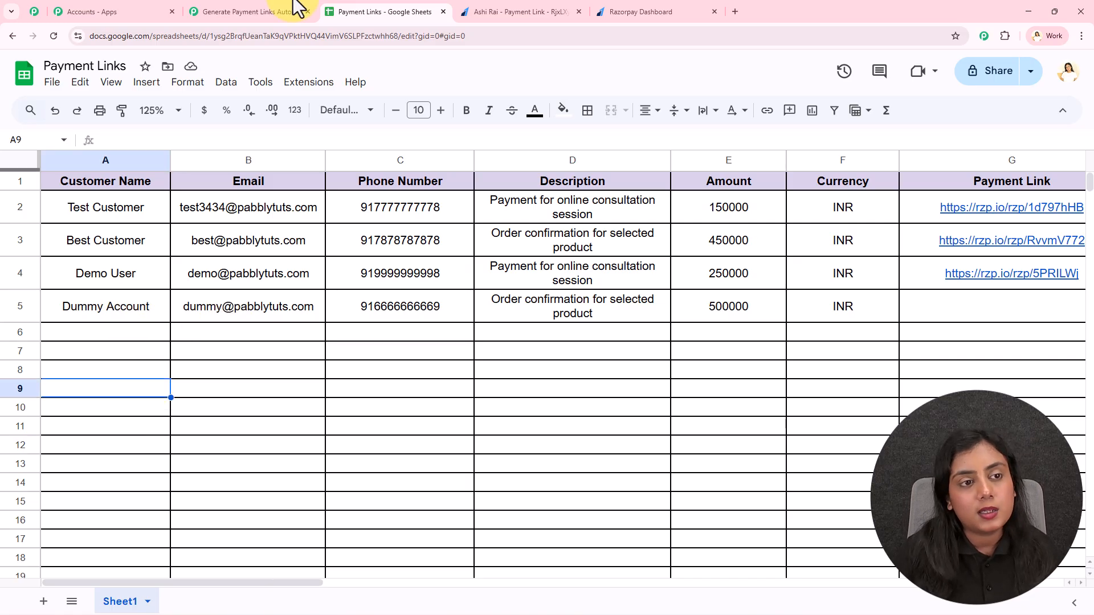
pyautogui.click(272, 18)
# - Verify the response's captured email, description, name, INR currency and amount, then close the trigger panel
pyautogui.scroll(-8, 941, 365)
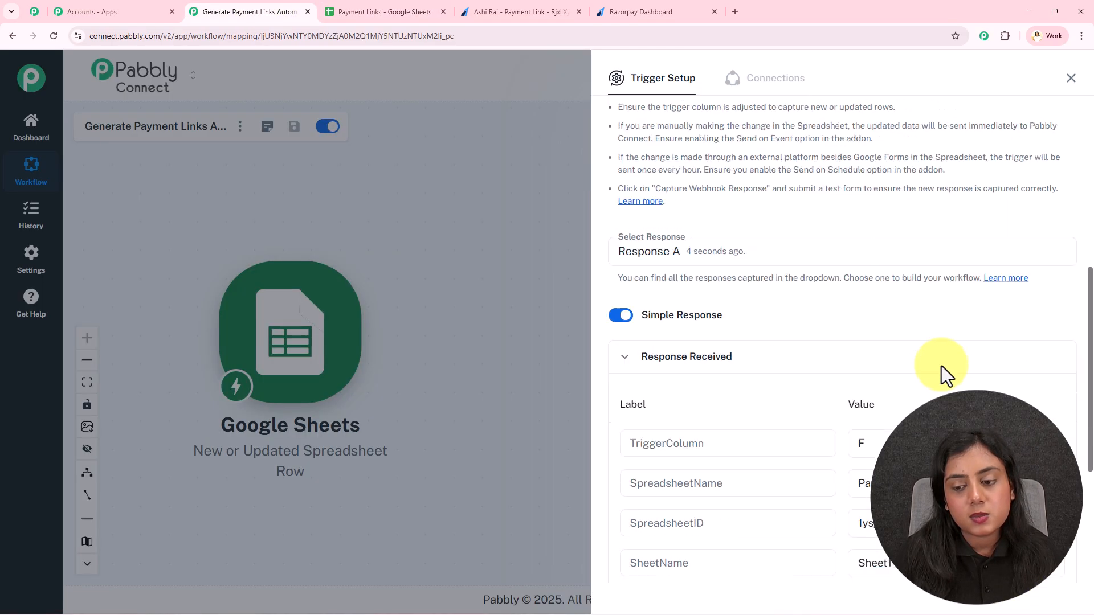
pyautogui.scroll(-2, 874, 319)
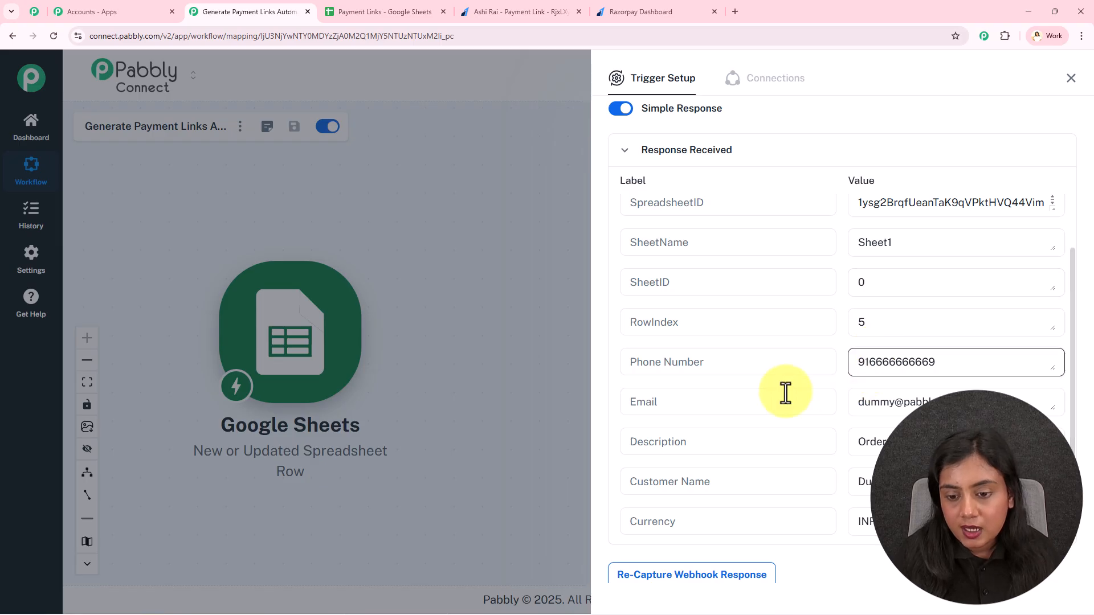
pyautogui.moveTo(964, 360); pyautogui.dragTo(842, 360)
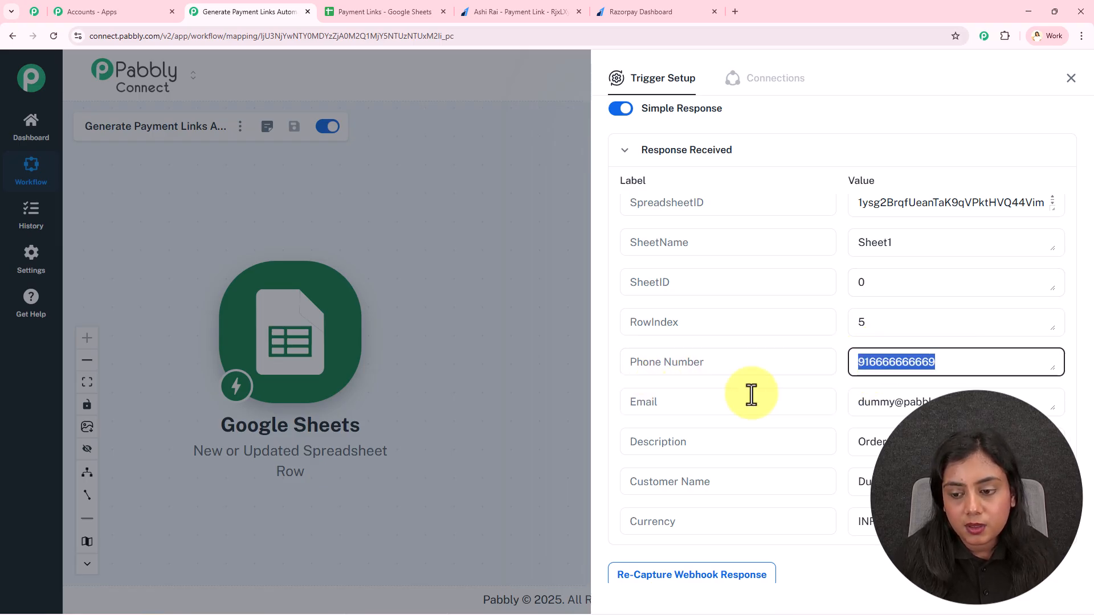
pyautogui.press('Tab')
pyautogui.scroll(-1, 712, 371)
pyautogui.moveTo(1020, 348); pyautogui.dragTo(741, 345)
pyautogui.click(722, 385)
pyautogui.click(898, 391)
pyautogui.moveTo(946, 430); pyautogui.dragTo(788, 434)
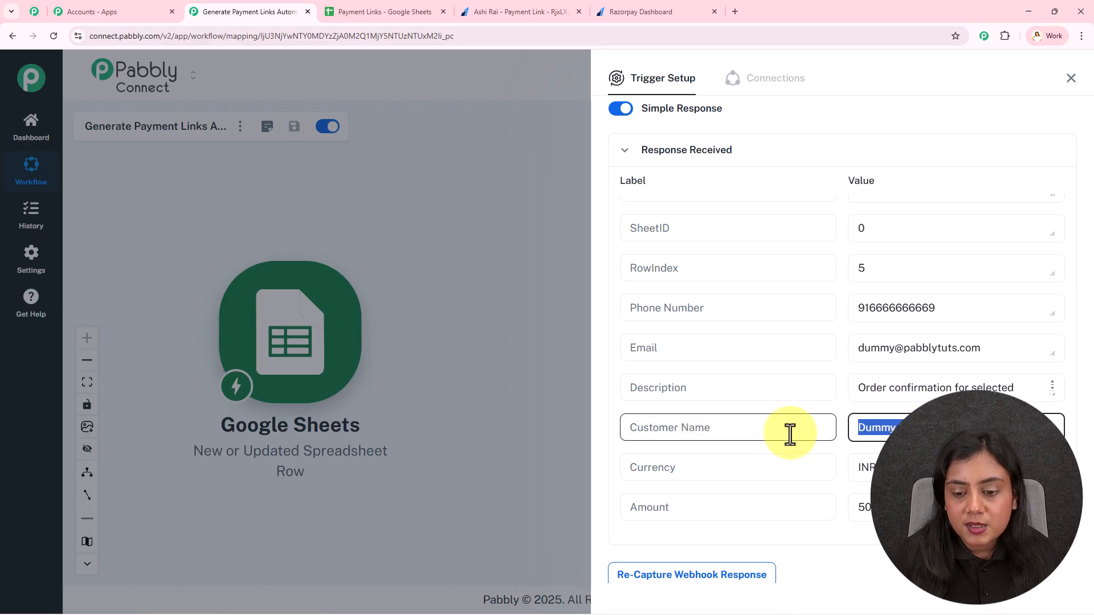
pyautogui.moveTo(897, 472); pyautogui.dragTo(797, 484)
pyautogui.click(900, 508)
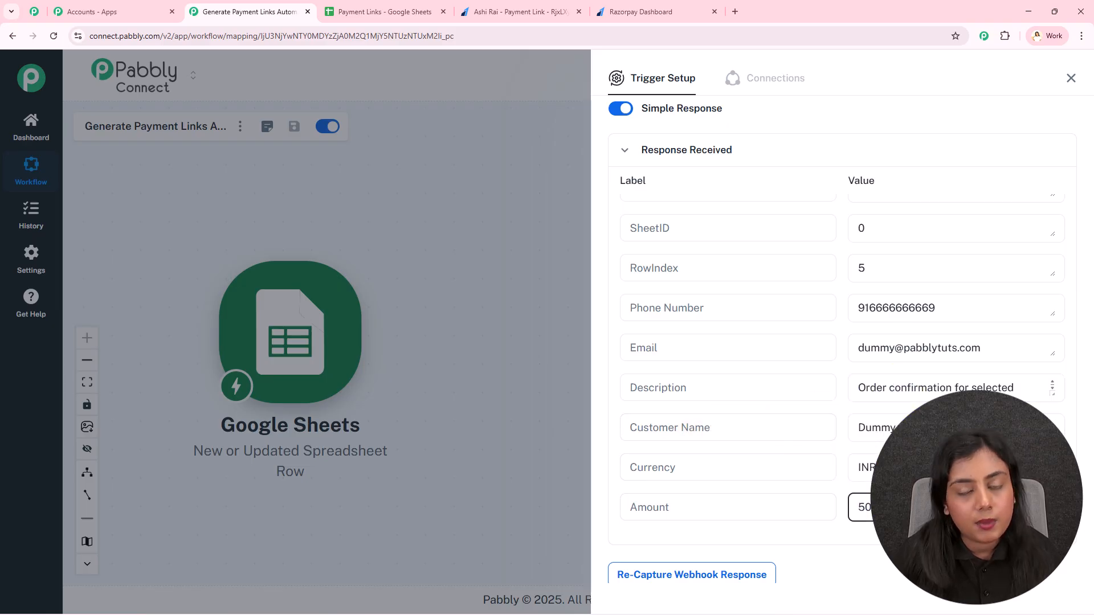
pyautogui.click(1070, 80)
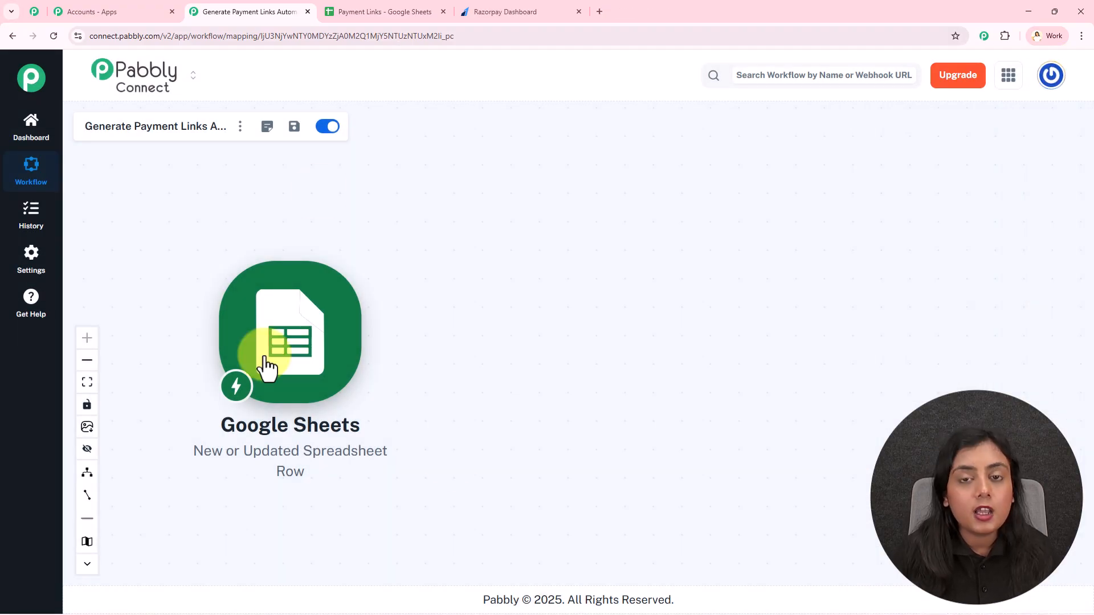
# - Add a Razorpay action after the Sheets trigger with the Create Payment Link event
pyautogui.click(530, 11)
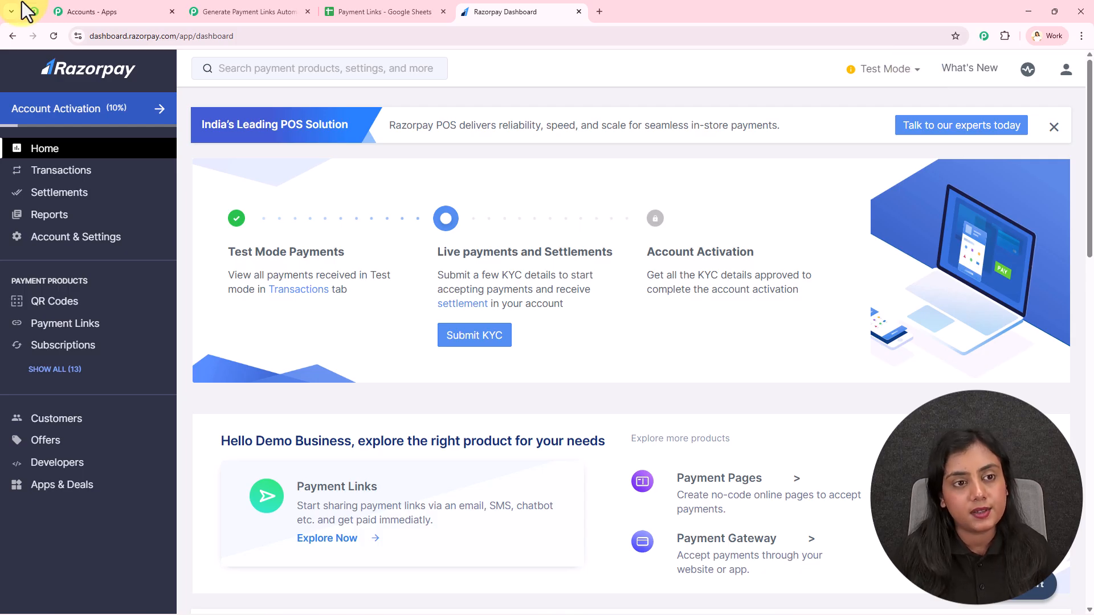
pyautogui.click(244, 11)
pyautogui.click(378, 333)
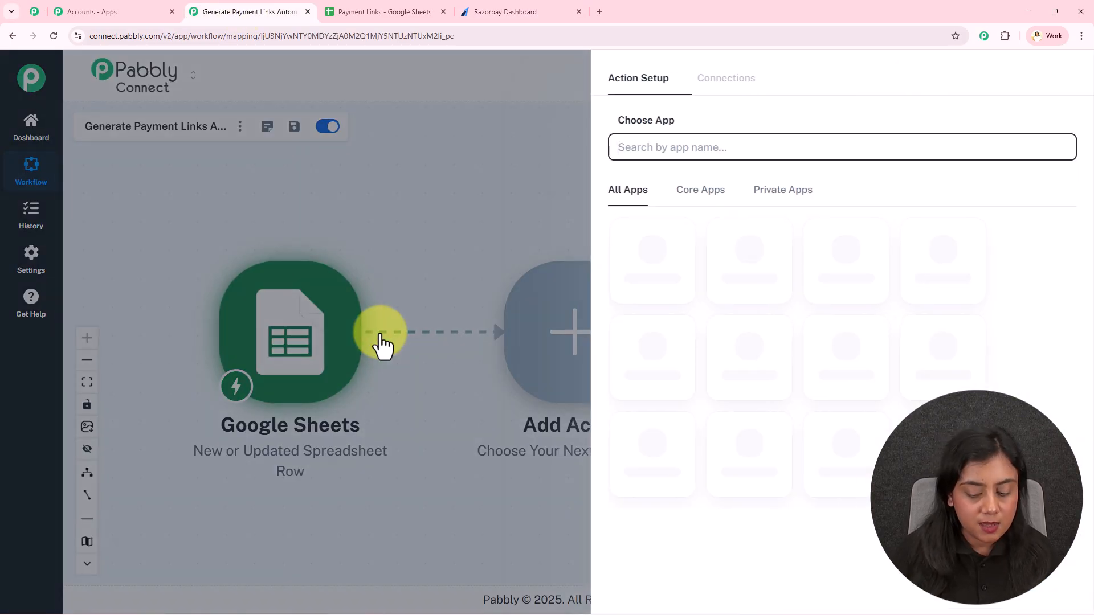
pyautogui.write('rA')
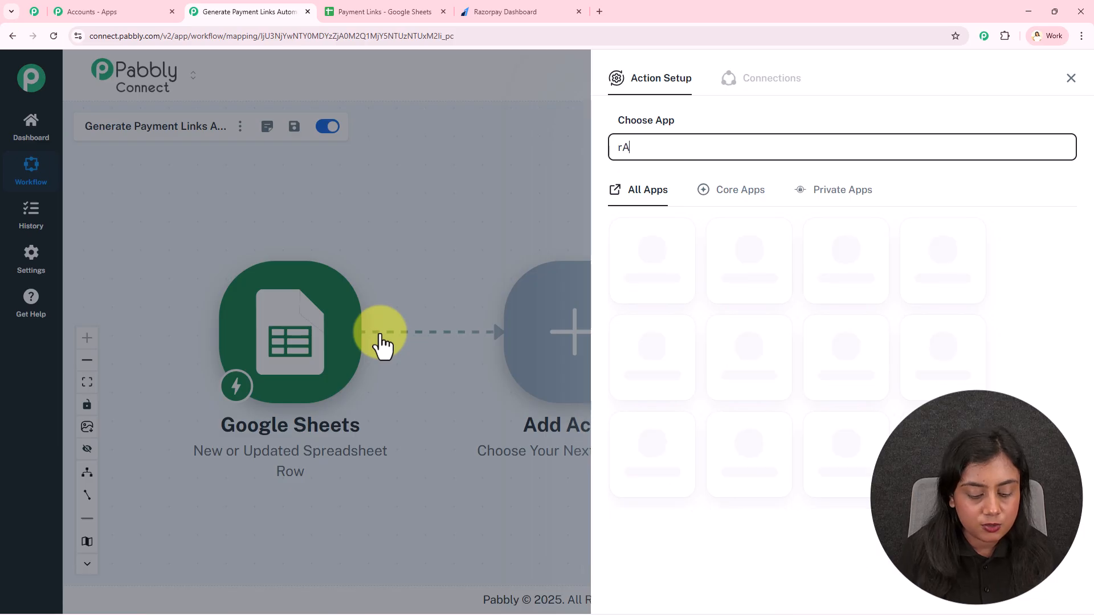
pyautogui.click(673, 256)
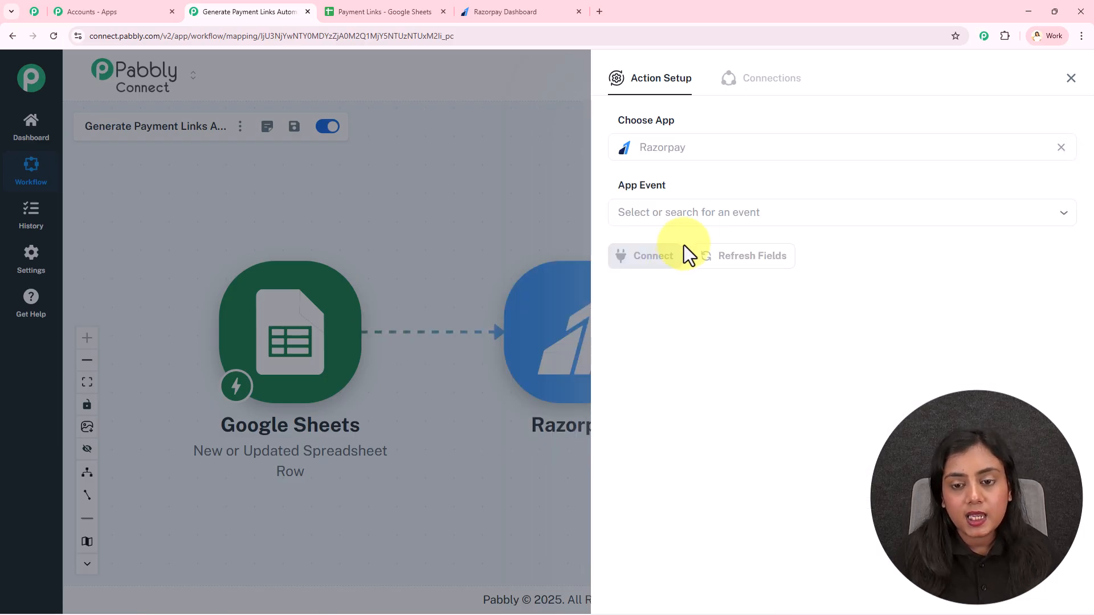
pyautogui.click(695, 214)
pyautogui.click(713, 403)
# - Start a new Razorpay connection, showing its empty Key ID and Key Secret fields
pyautogui.click(637, 258)
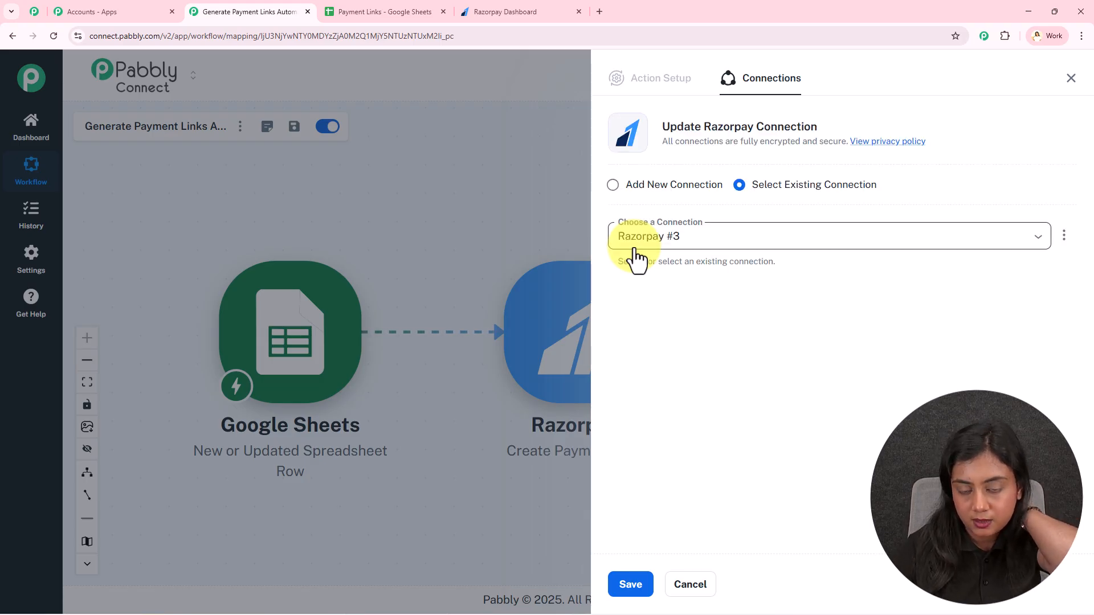
pyautogui.click(741, 235)
pyautogui.click(739, 215)
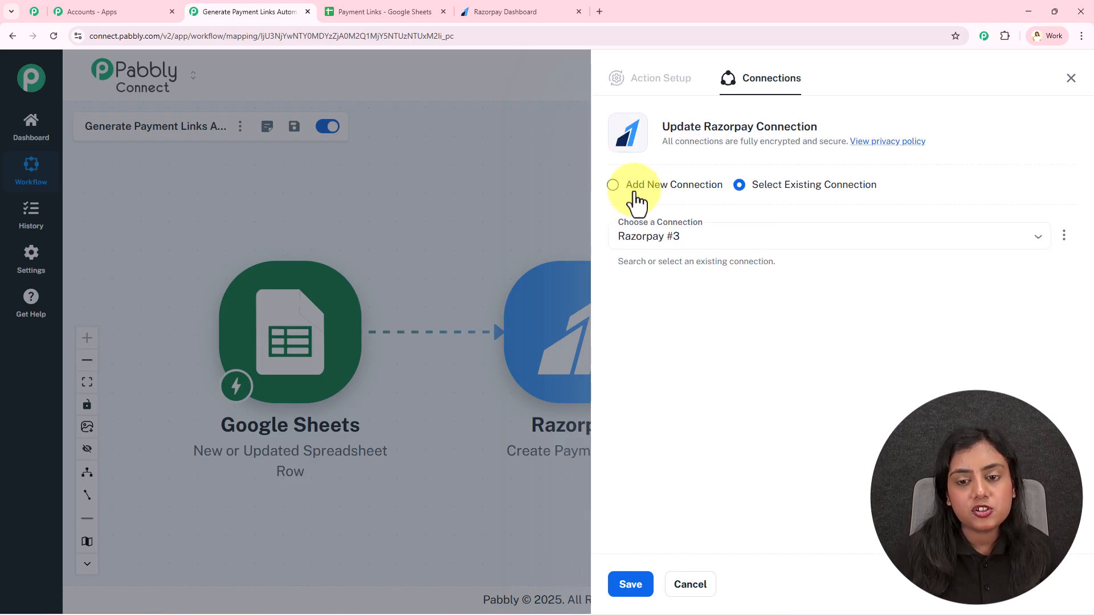
pyautogui.click(631, 191)
pyautogui.click(627, 317)
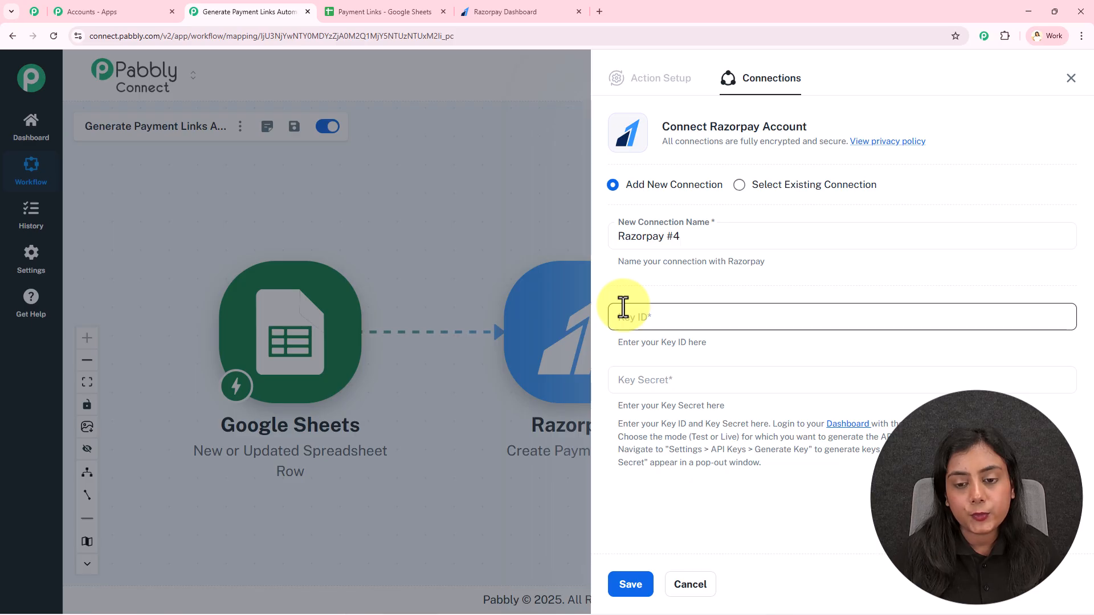
pyautogui.click(644, 380)
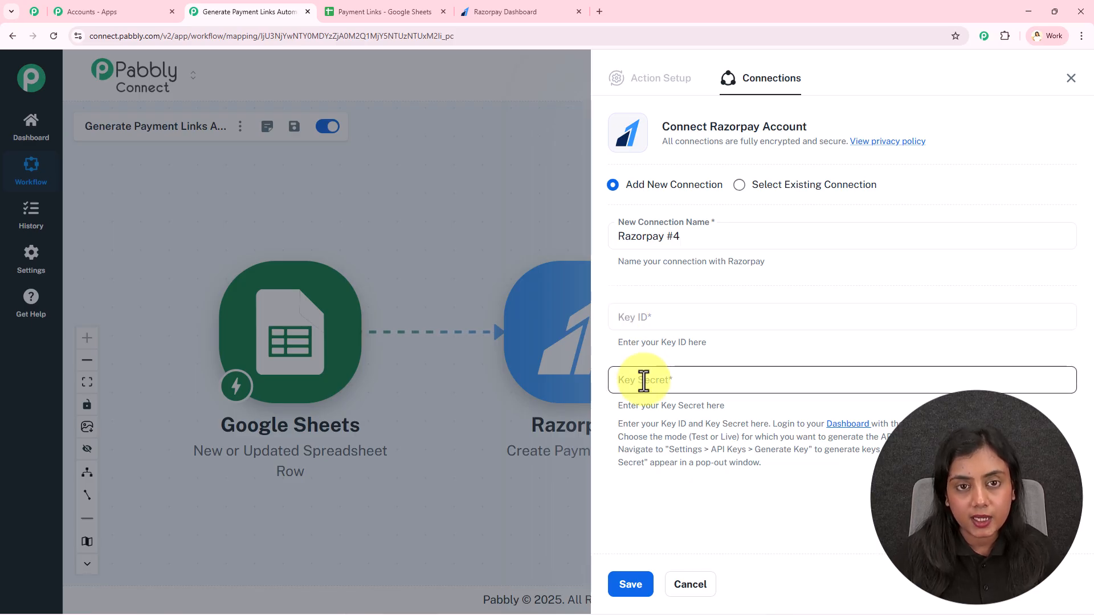
pyautogui.click(543, 5)
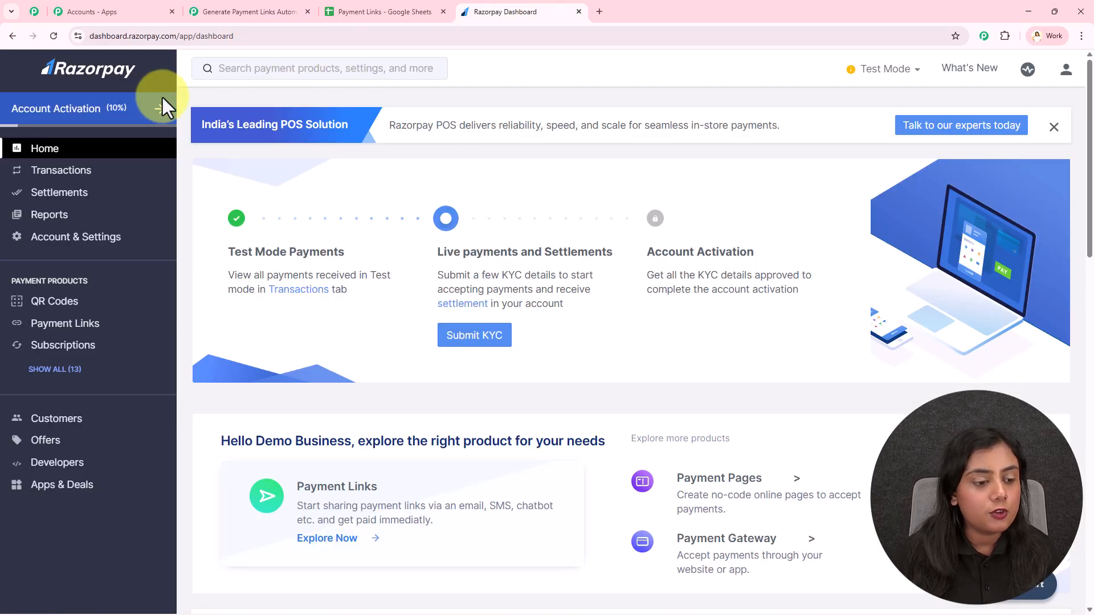
# - Regenerate the Razorpay test API key and secret in API Keys settings and copy the key
pyautogui.click(78, 237)
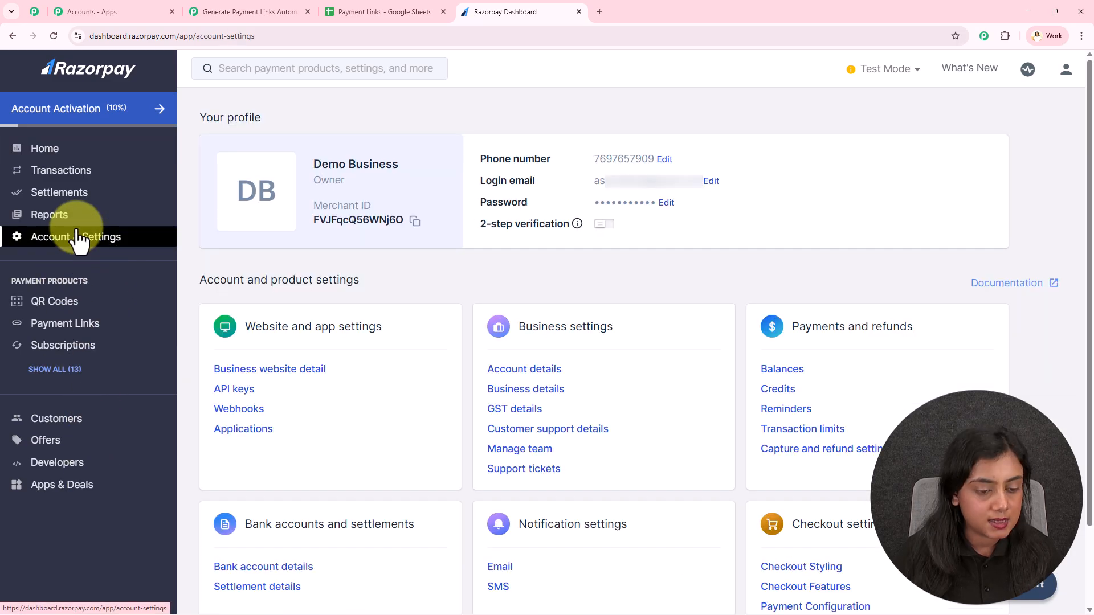
pyautogui.click(229, 390)
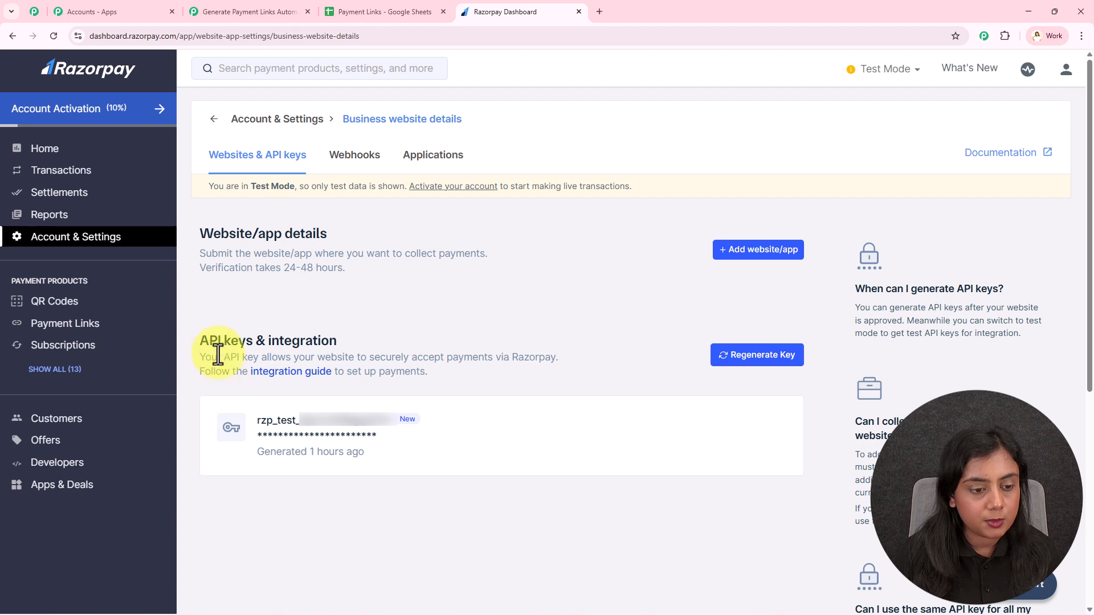
pyautogui.moveTo(201, 341); pyautogui.dragTo(371, 341)
pyautogui.click(371, 341)
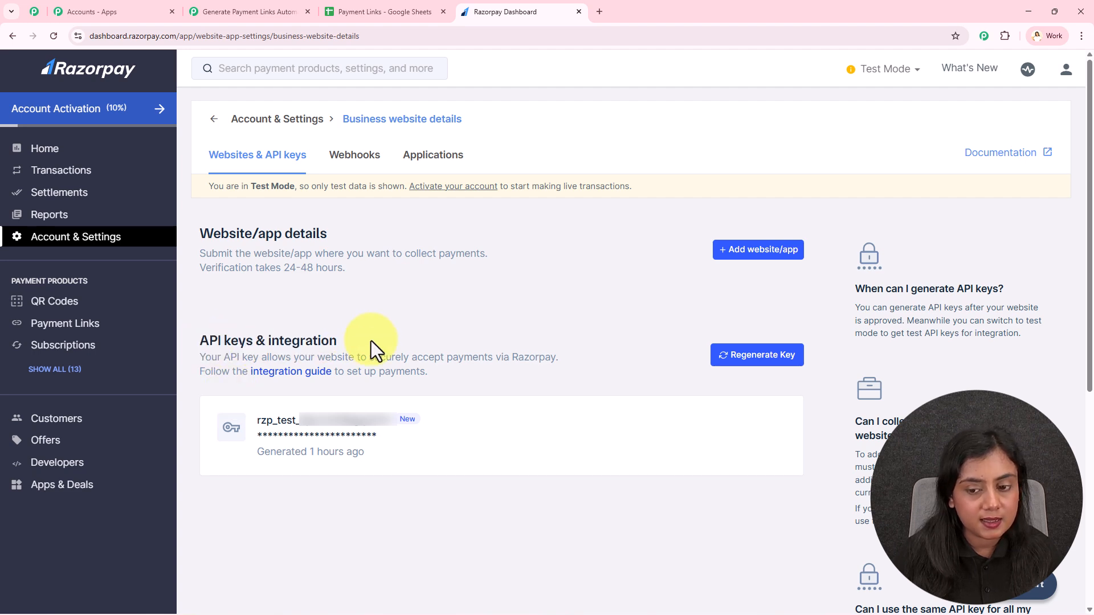
pyautogui.click(766, 359)
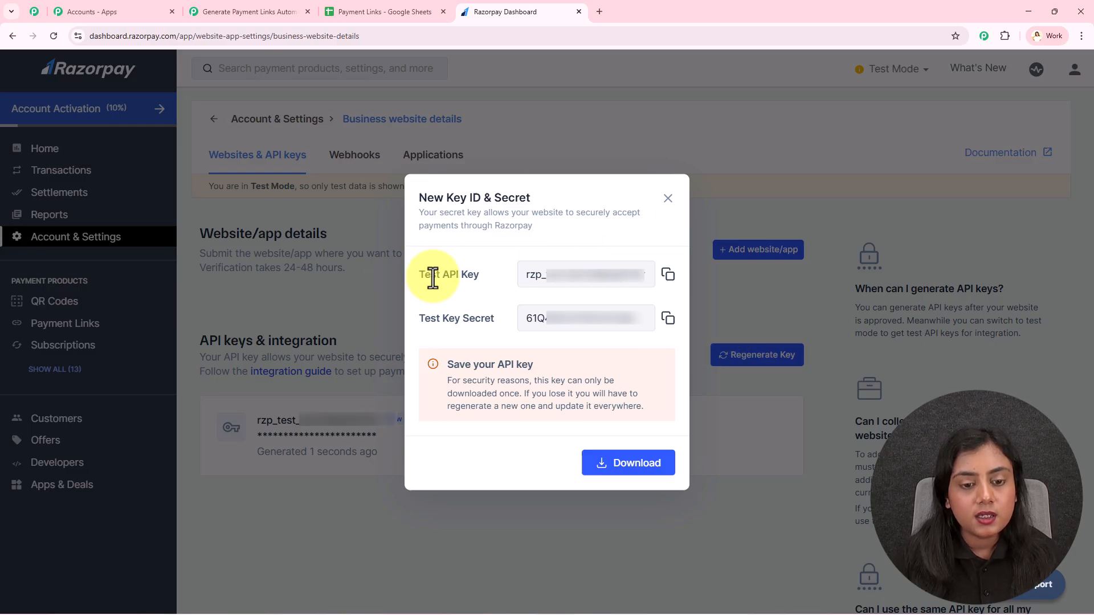
pyautogui.click(674, 276)
# - Paste the test key into Key ID and copy the key secret for Key Secret
pyautogui.click(244, 10)
pyautogui.click(687, 319)
pyautogui.hotkey('ctrl', 'v')
pyautogui.click(484, 12)
pyautogui.click(668, 319)
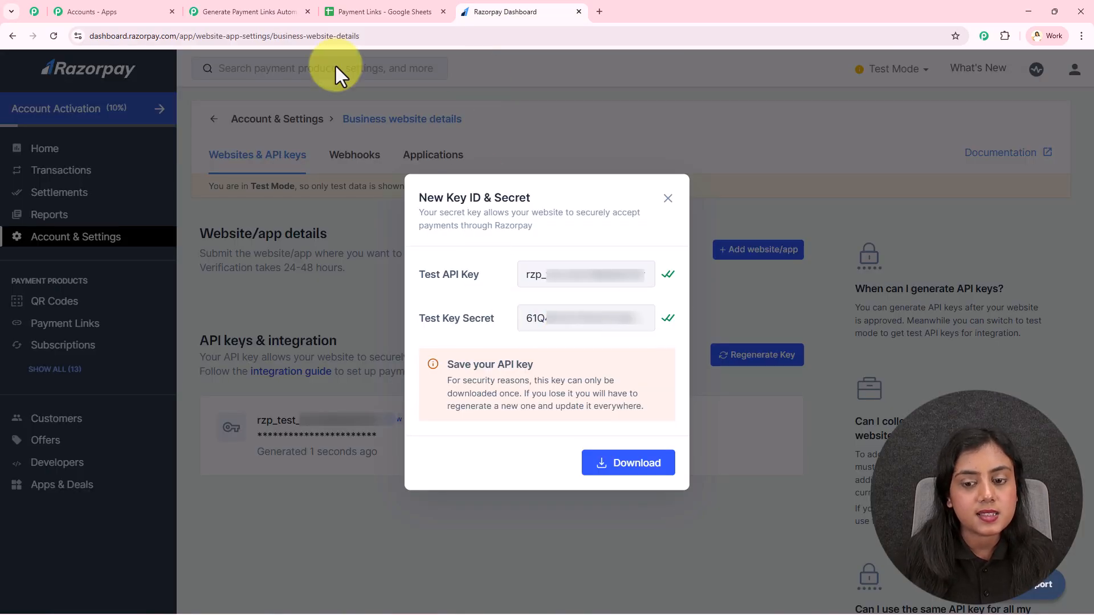
pyautogui.click(273, 10)
pyautogui.click(667, 379)
# - Paste the key secret, save the Razorpay connection, and review the Amount and Currency fields
pyautogui.hotkey('ctrl', 'v')
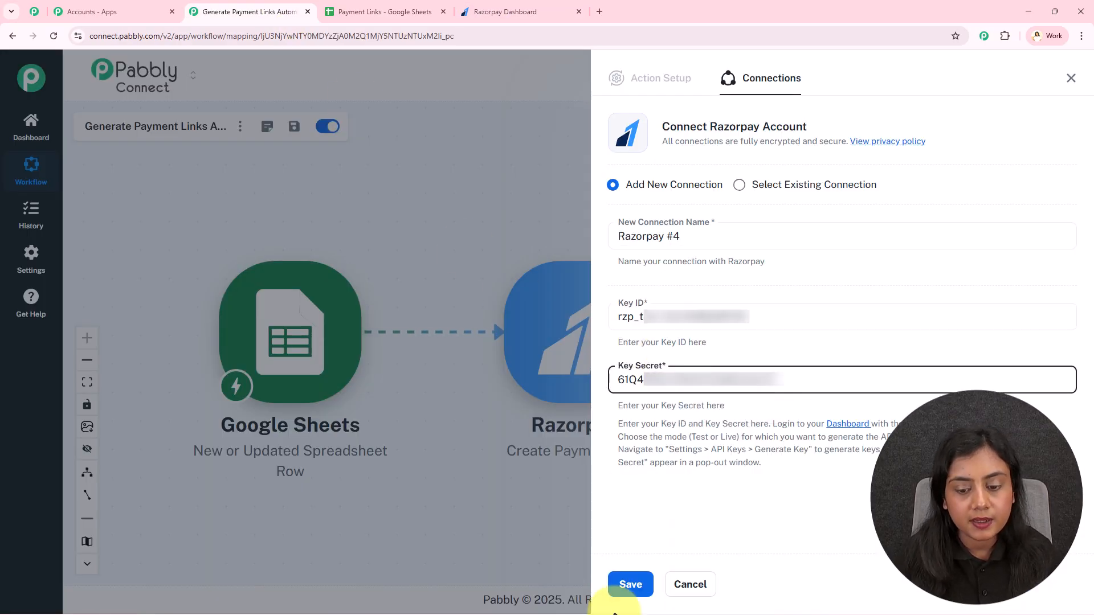
pyautogui.click(630, 584)
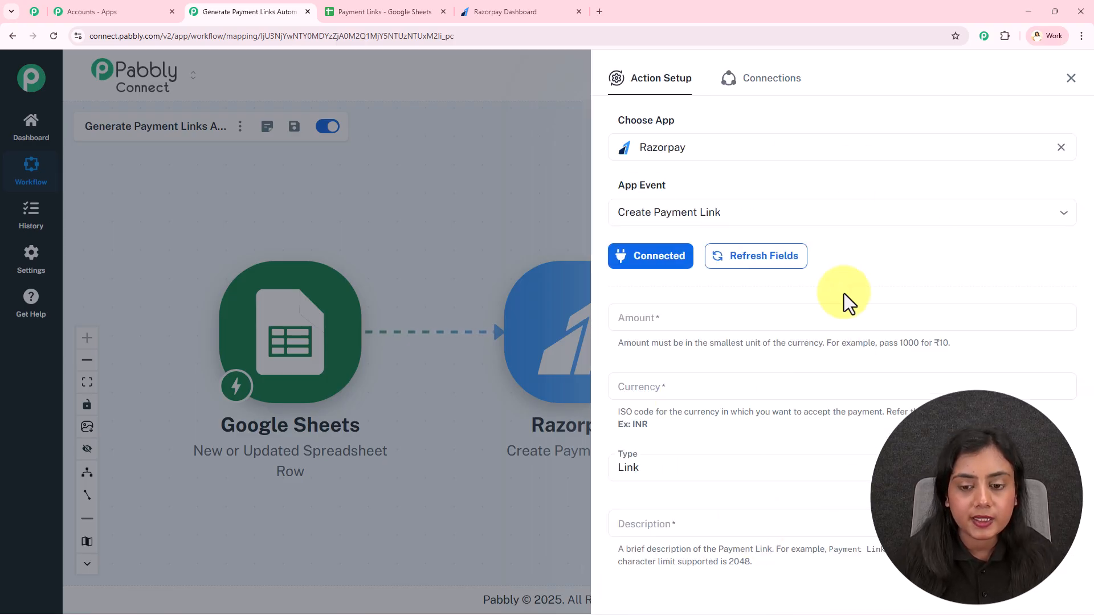
pyautogui.scroll(-1, 844, 294)
pyautogui.click(630, 262)
pyautogui.click(675, 329)
pyautogui.click(671, 371)
pyautogui.scroll(-2, 671, 370)
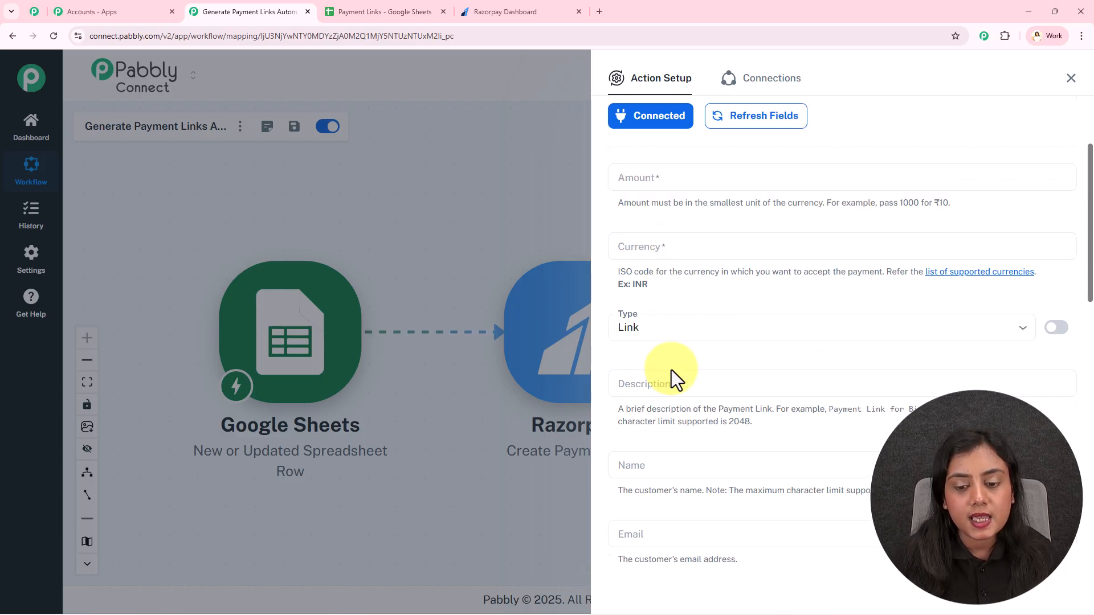
pyautogui.scroll(2, 671, 370)
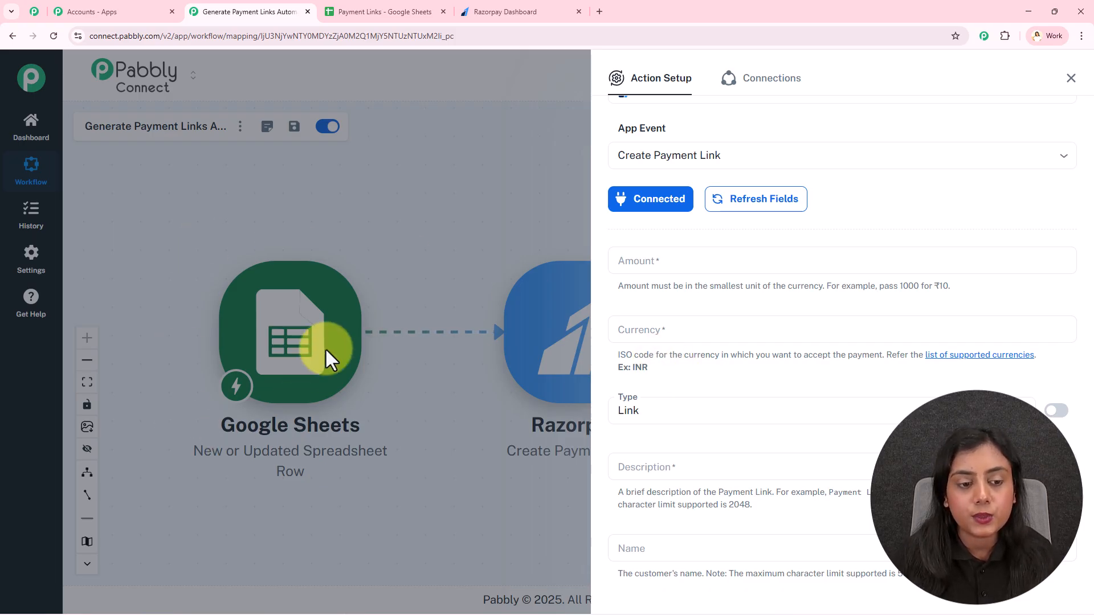
# - Review the Amount help text's ₹10 example and map the sheet's Amount value into Amount
pyautogui.click(629, 268)
pyautogui.click(706, 344)
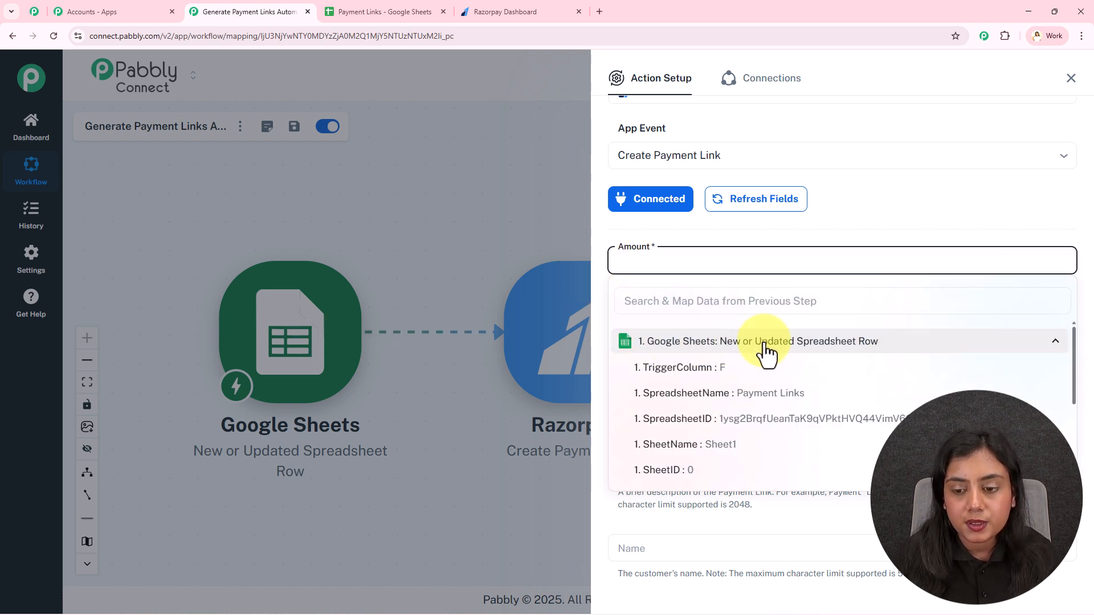
pyautogui.scroll(-3, 771, 414)
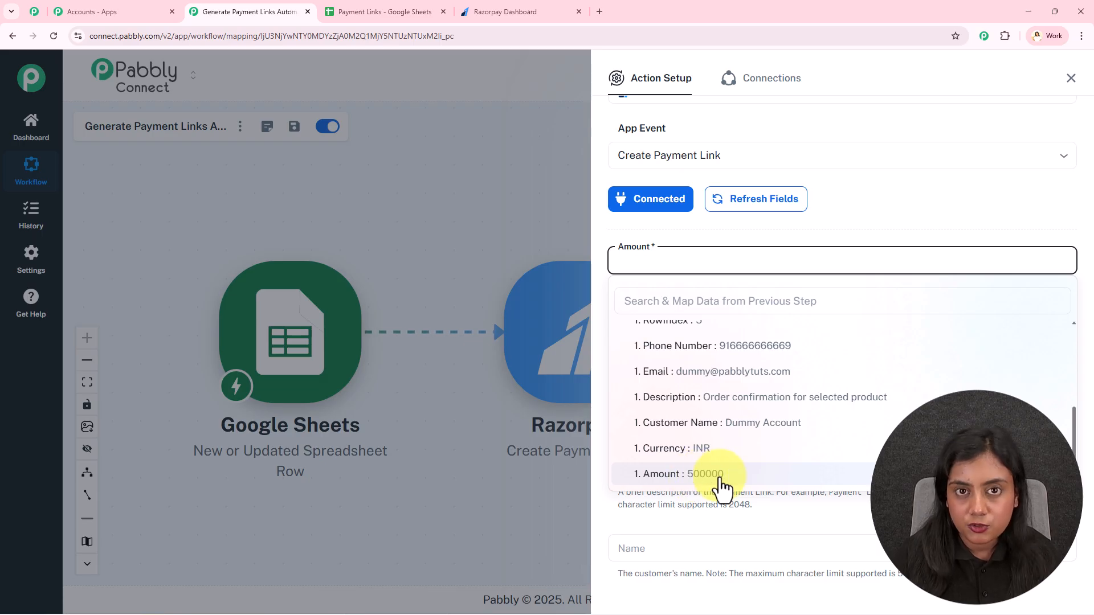
pyautogui.click(746, 225)
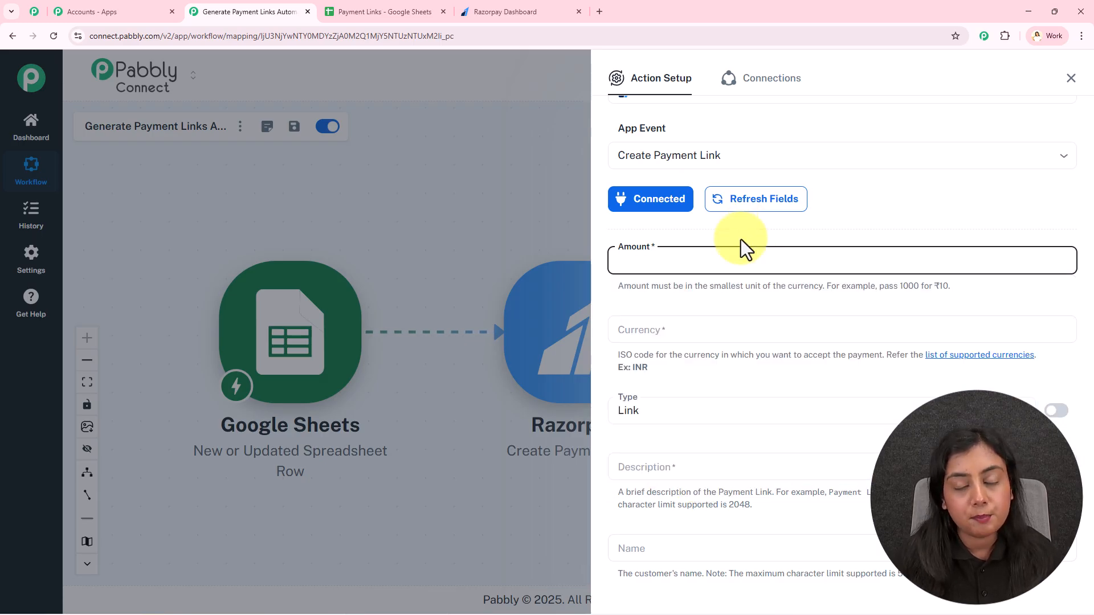
pyautogui.moveTo(878, 288); pyautogui.dragTo(919, 287)
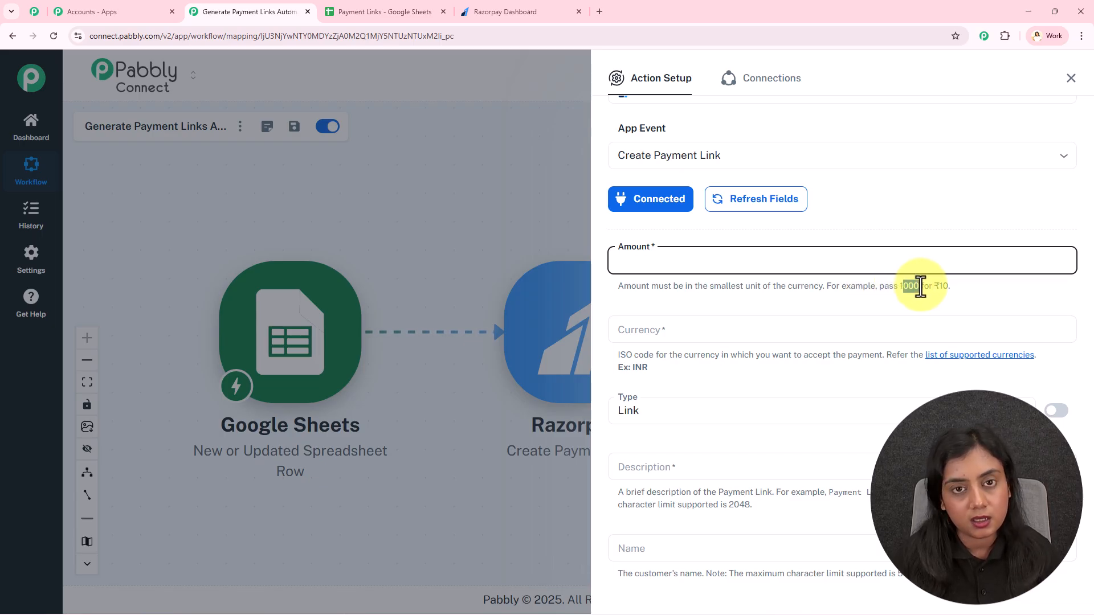
pyautogui.click(935, 285)
pyautogui.moveTo(933, 287); pyautogui.dragTo(964, 291)
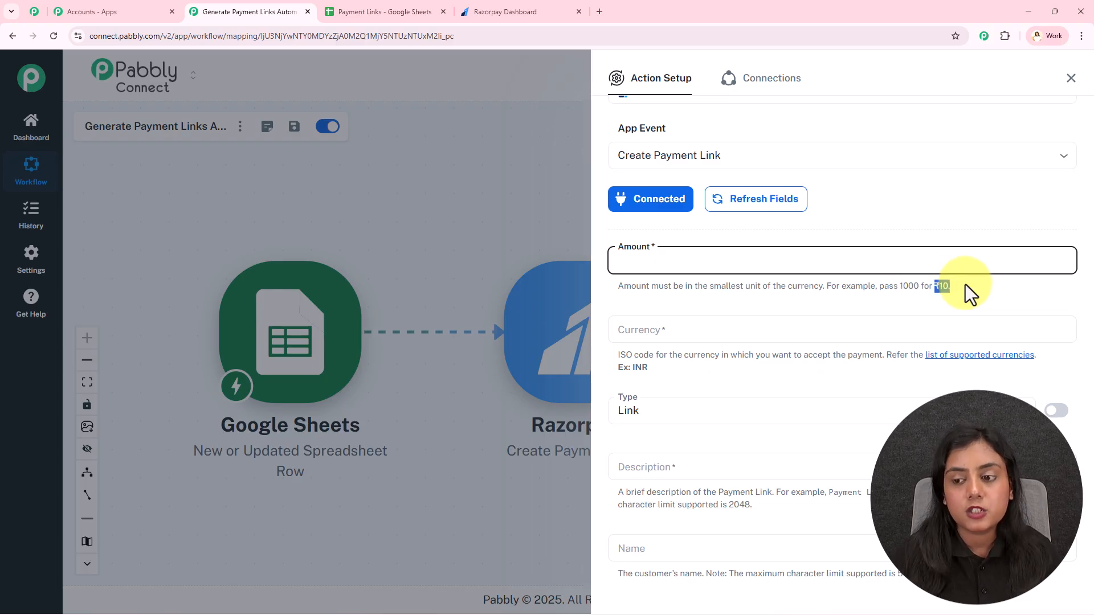
pyautogui.click(669, 254)
pyautogui.click(679, 301)
pyautogui.write('am')
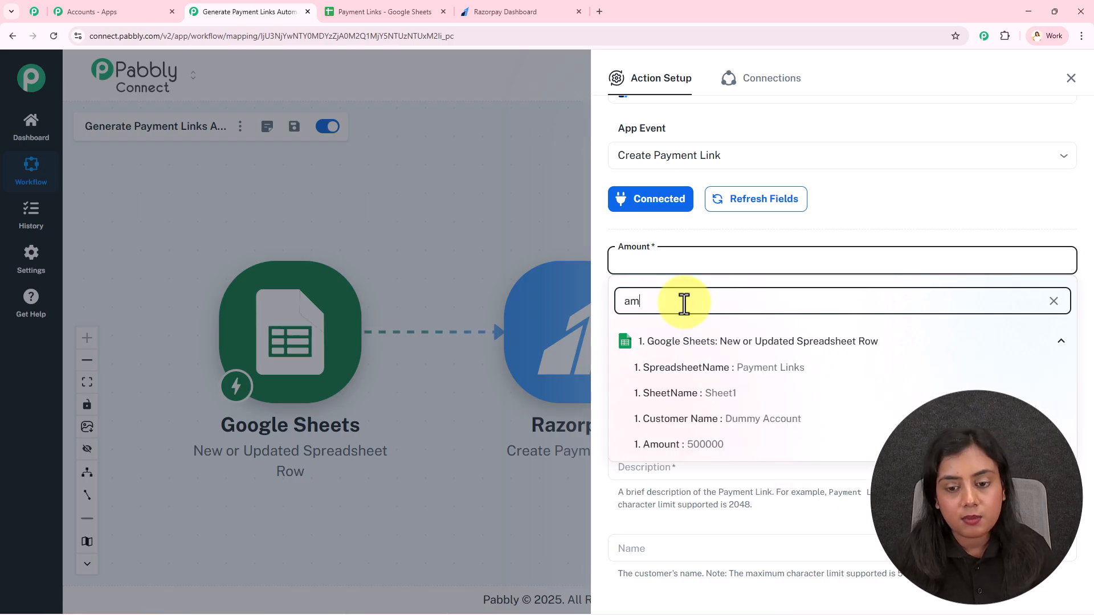
pyautogui.click(719, 450)
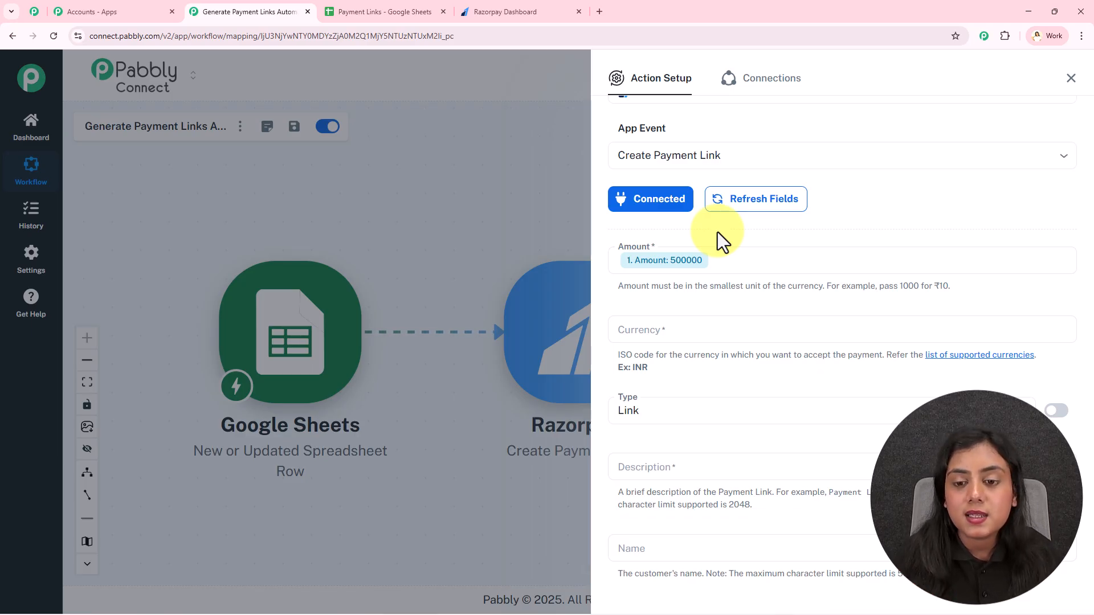
# - Map the sheet's Currency into Currency, keep Link as the type, and map Description
pyautogui.click(704, 331)
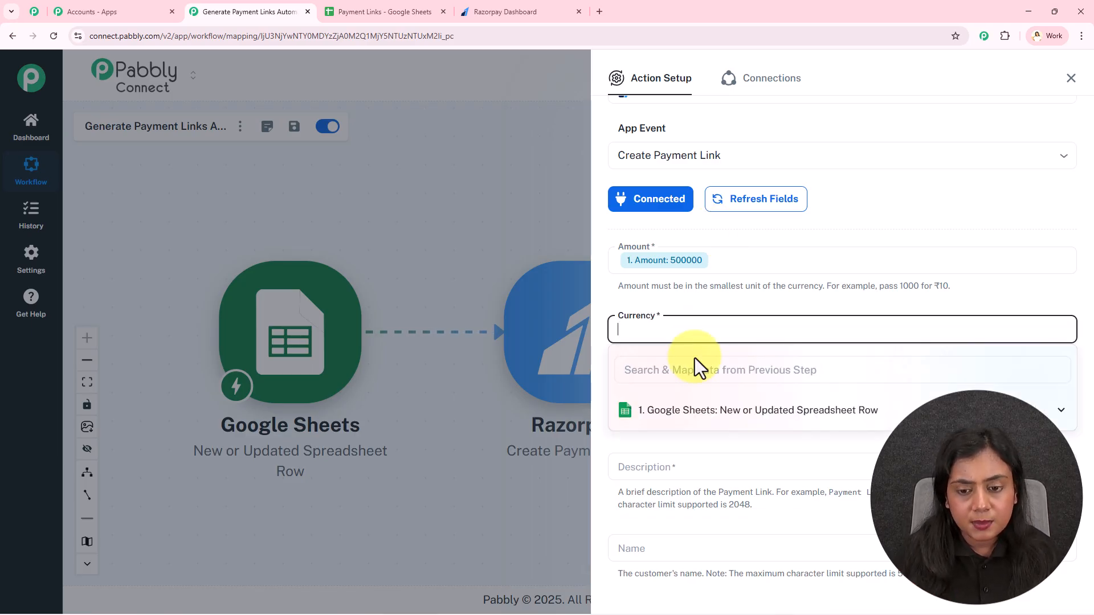
pyautogui.write('cu')
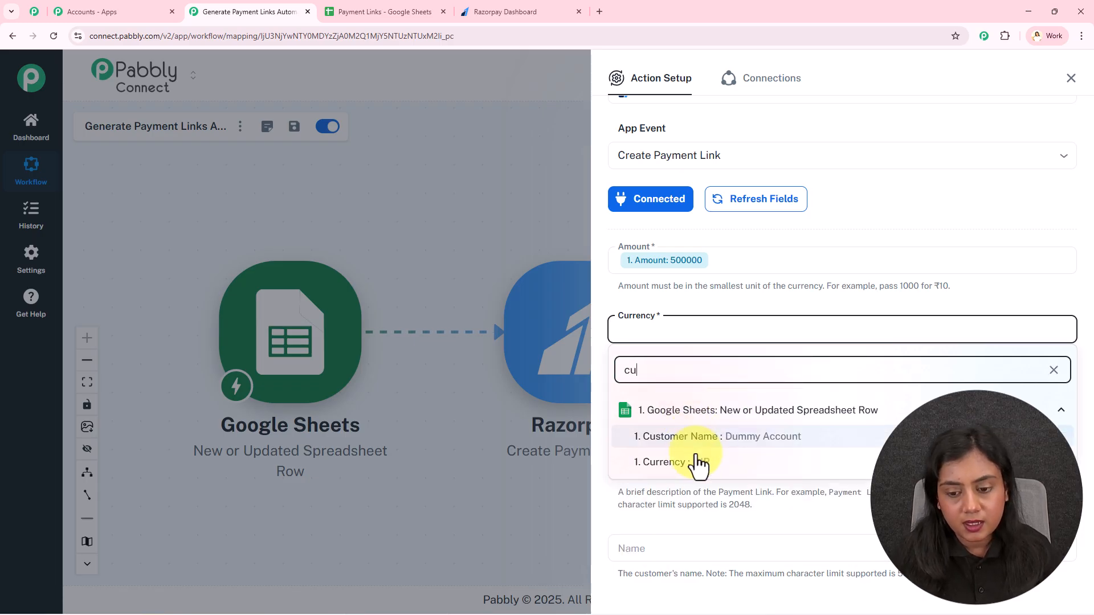
pyautogui.click(696, 456)
pyautogui.click(683, 297)
pyautogui.scroll(-3, 683, 296)
pyautogui.click(661, 239)
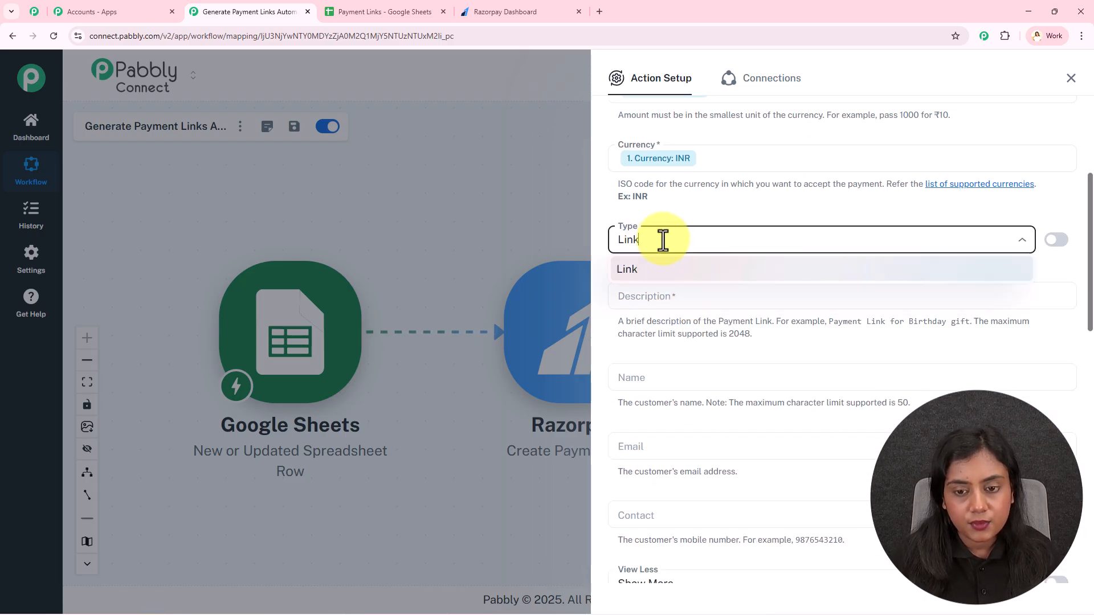
pyautogui.click(665, 282)
pyautogui.scroll(-2, 664, 262)
pyautogui.click(702, 180)
pyautogui.scroll(-3, 741, 341)
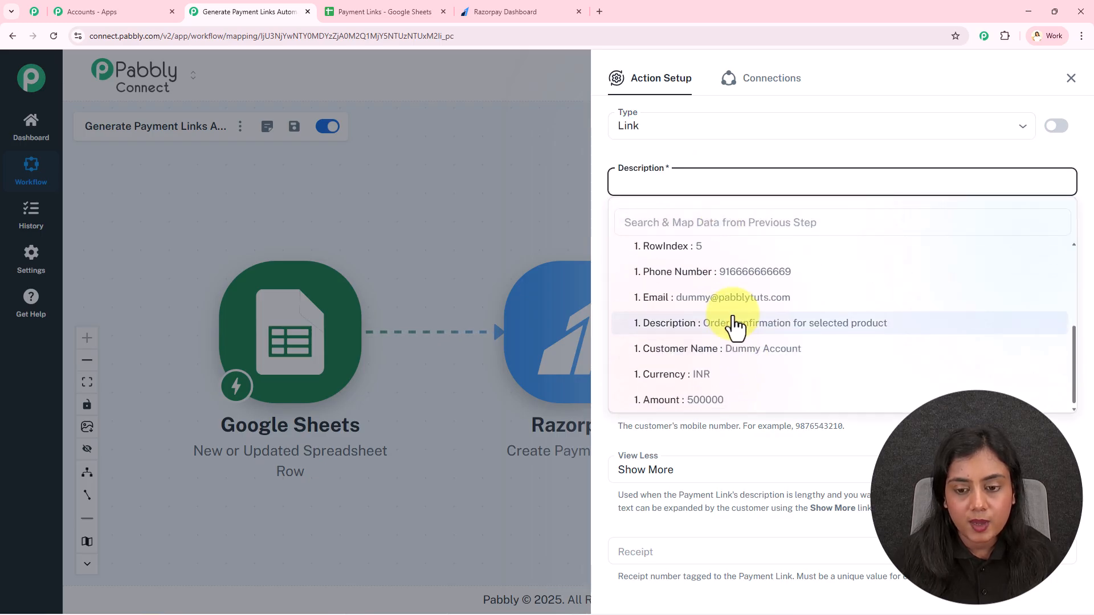
pyautogui.click(735, 323)
# - Map the sheet's Customer Name into the Name field
pyautogui.scroll(-3, 744, 162)
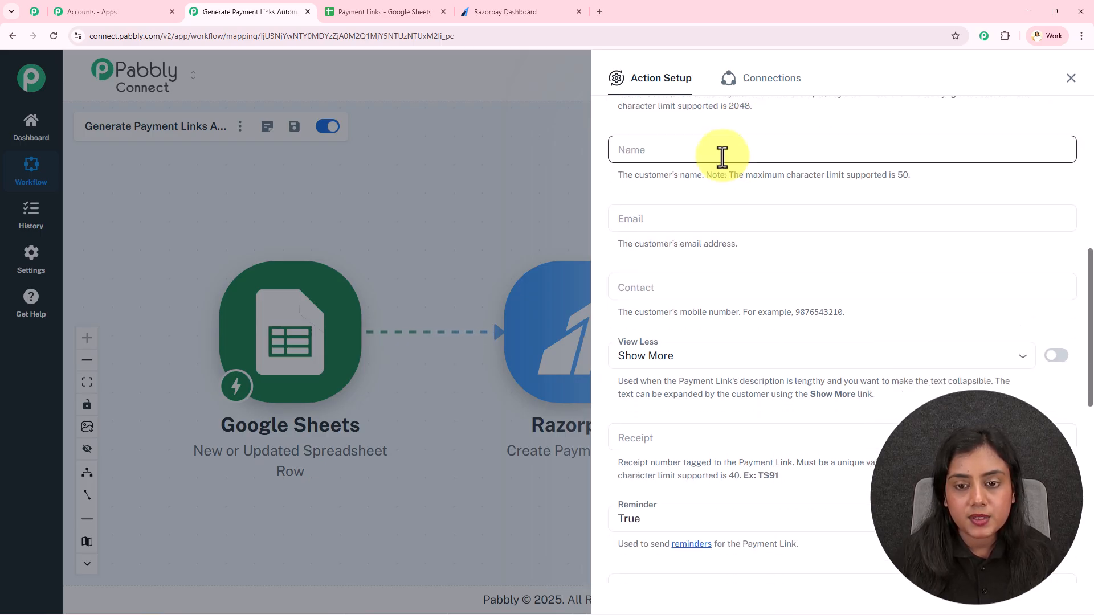
pyautogui.click(722, 150)
pyautogui.click(723, 231)
pyautogui.scroll(-3, 744, 310)
pyautogui.scroll(-1, 741, 313)
pyautogui.click(741, 311)
# - Map the sheet's Email into Email and Phone Number into Contact
pyautogui.click(711, 218)
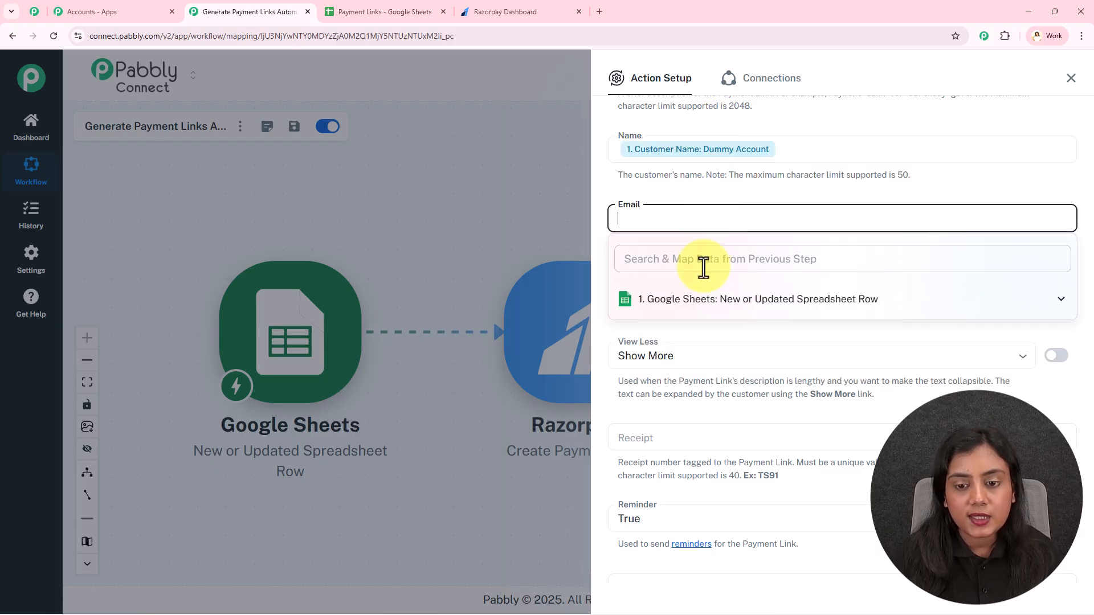
pyautogui.click(703, 259)
pyautogui.write('em')
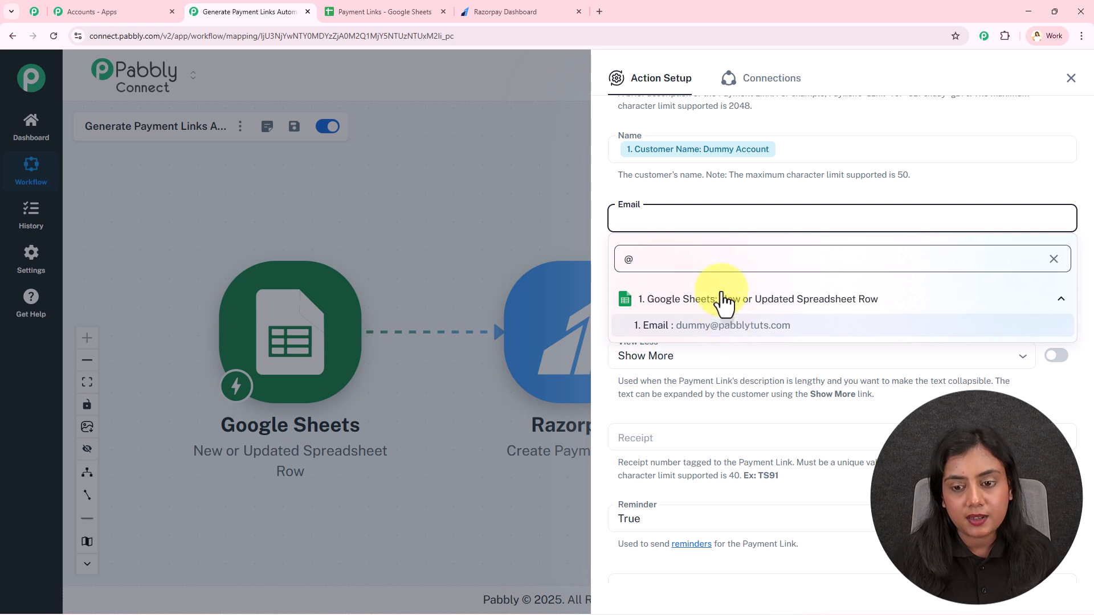
pyautogui.click(729, 324)
pyautogui.click(695, 289)
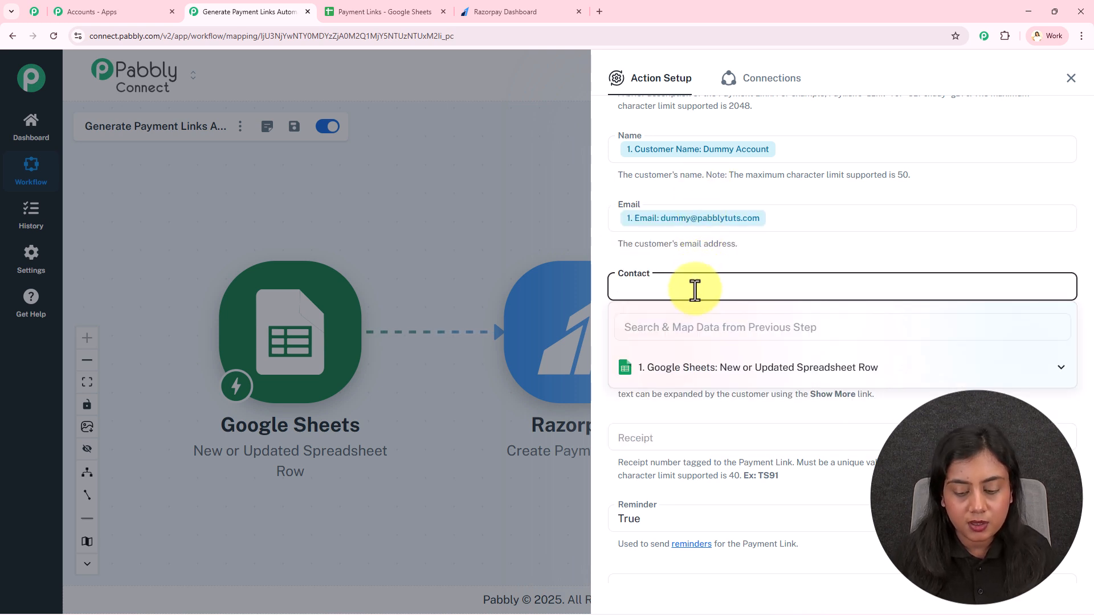
pyautogui.click(698, 331)
pyautogui.write('ph')
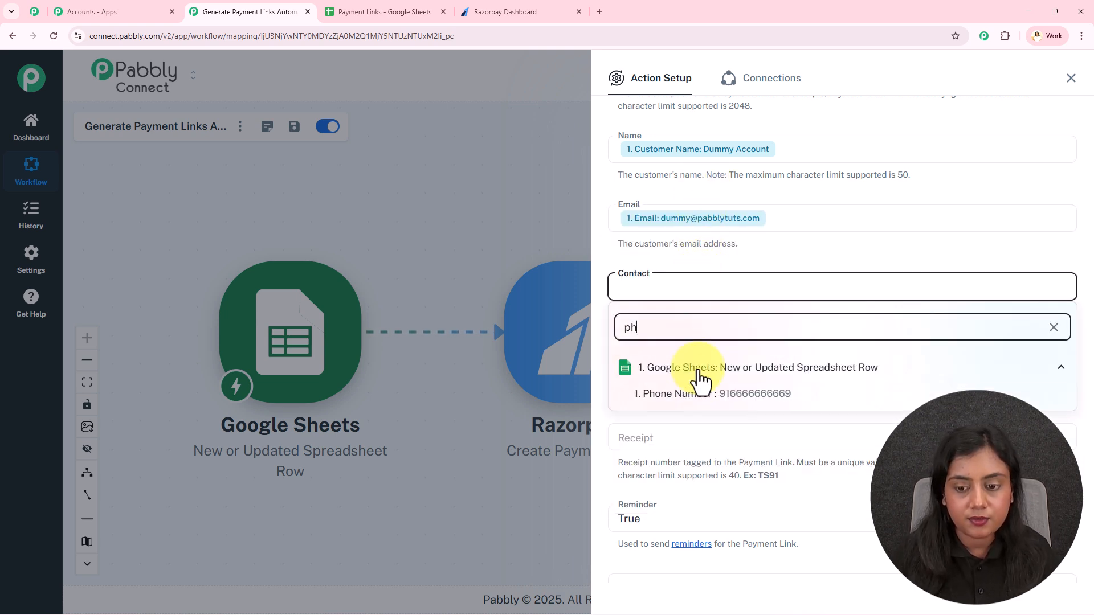
pyautogui.click(712, 393)
# - Keep View Less on Show More and Reminder set to True, scrolling down to Expire
pyautogui.scroll(-2, 685, 262)
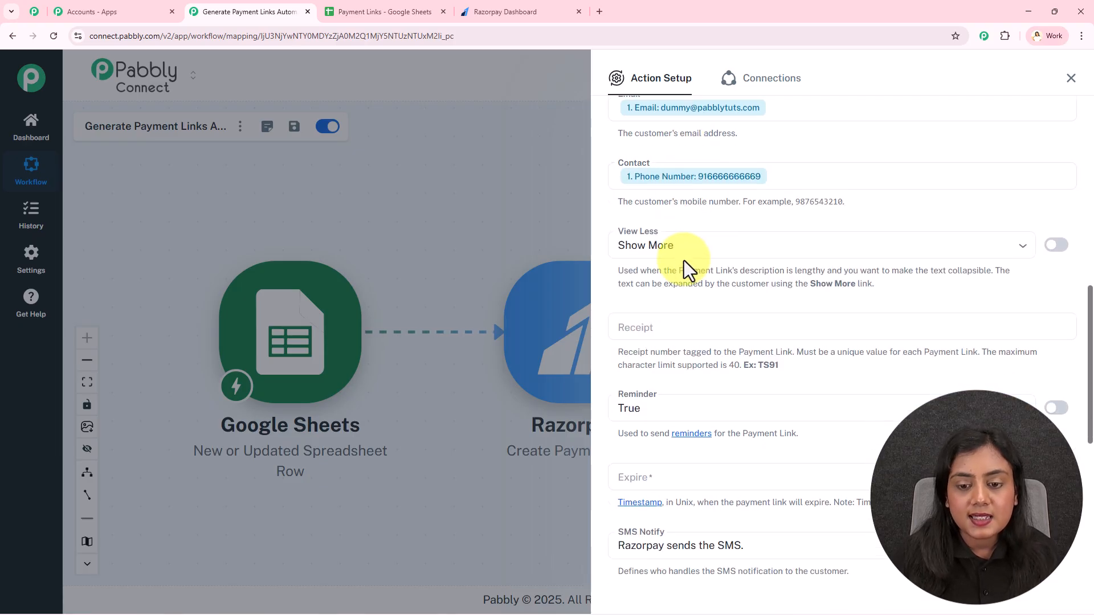
pyautogui.click(626, 235)
pyautogui.click(640, 271)
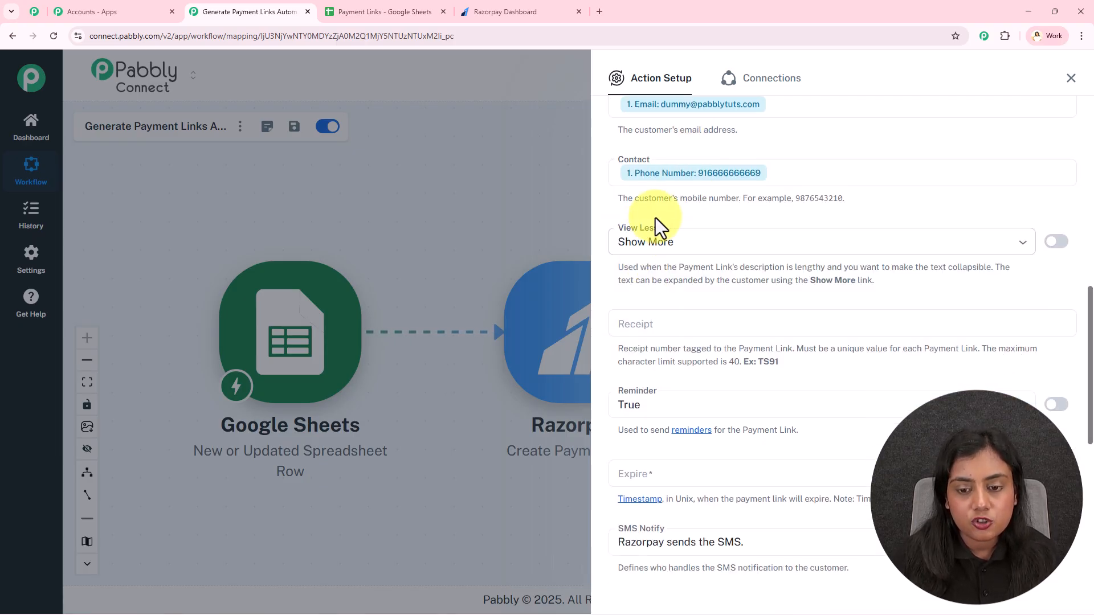
pyautogui.scroll(-2, 655, 218)
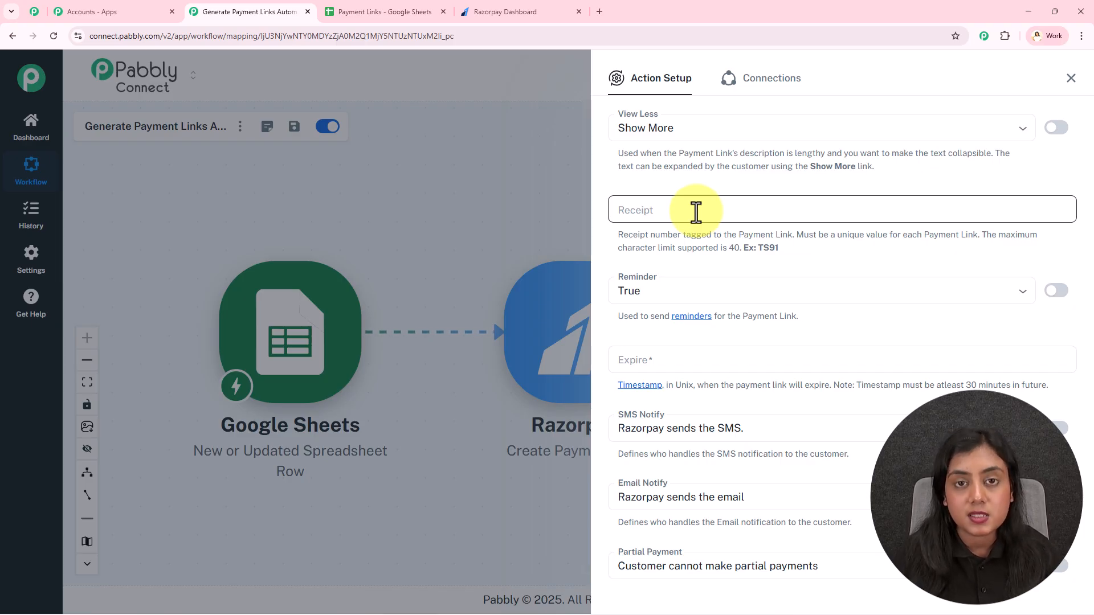
pyautogui.scroll(-1, 696, 211)
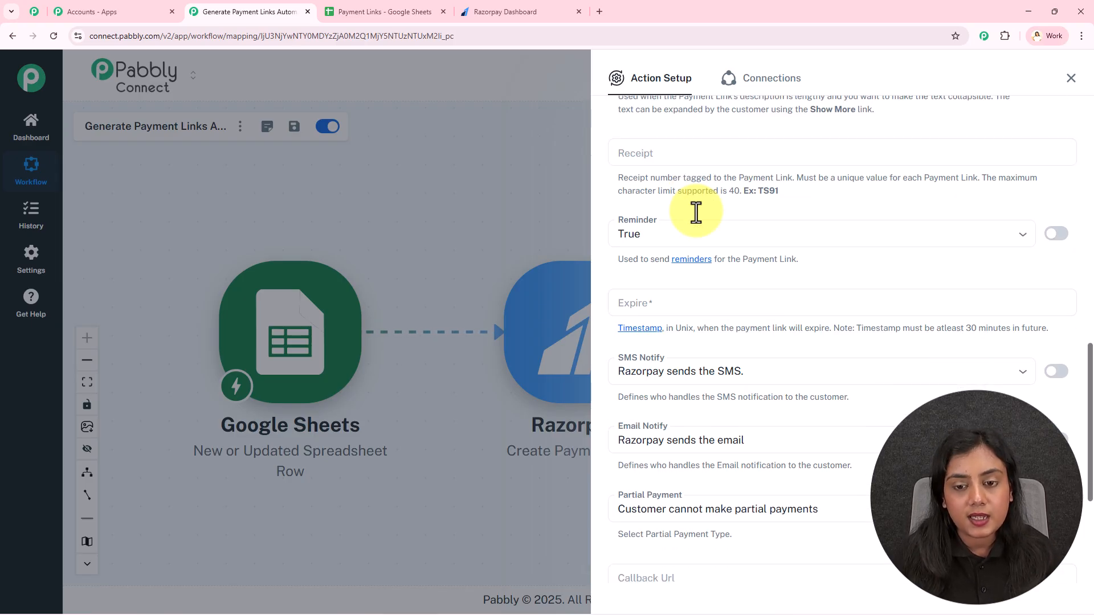
pyautogui.click(674, 234)
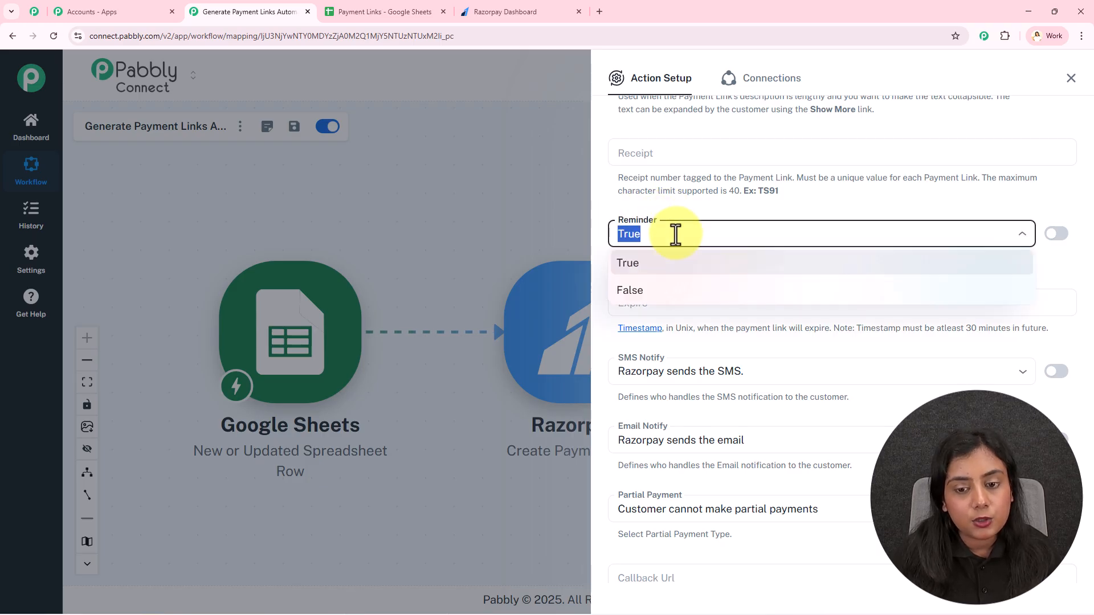
pyautogui.click(674, 264)
pyautogui.click(675, 200)
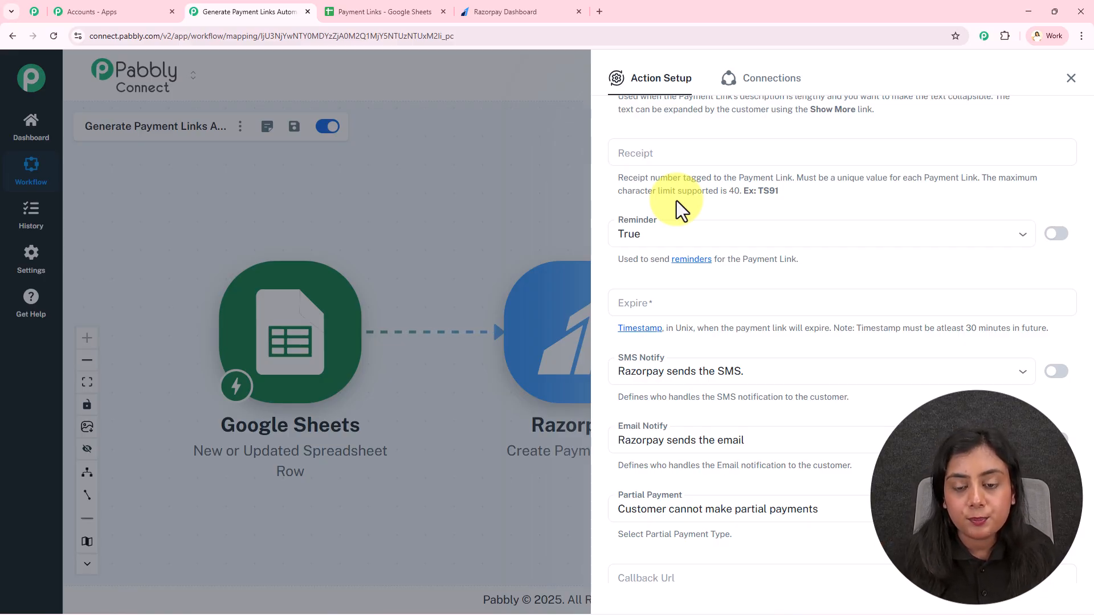
pyautogui.scroll(-3, 683, 216)
# - Check the Expire note requiring a Unix timestamp at least 30 minutes ahead, then close the Razorpay setup
pyautogui.click(636, 132)
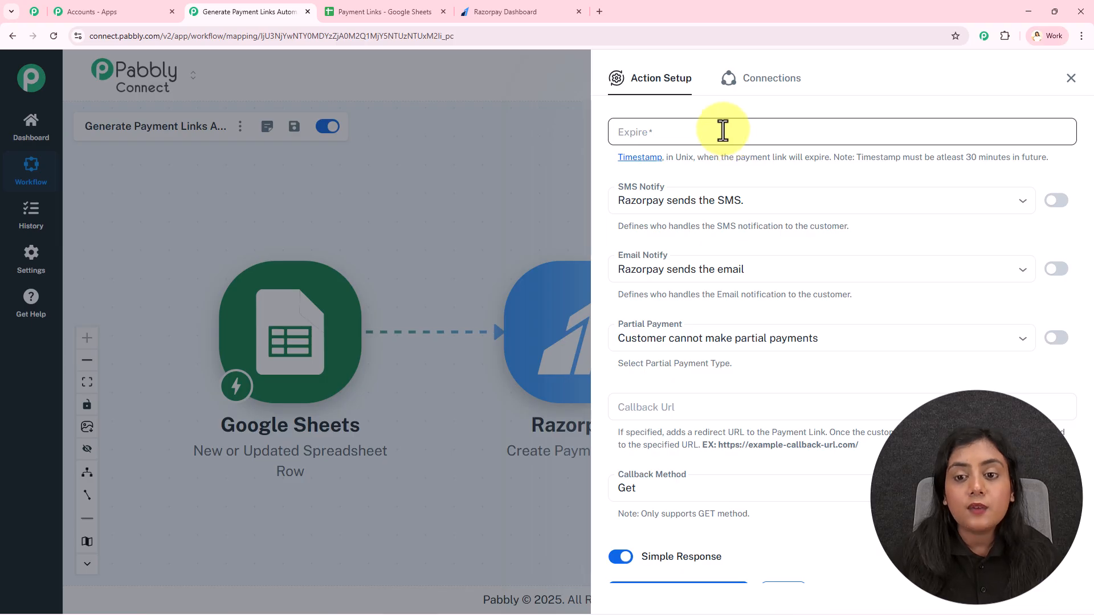
pyautogui.moveTo(854, 159); pyautogui.dragTo(901, 159)
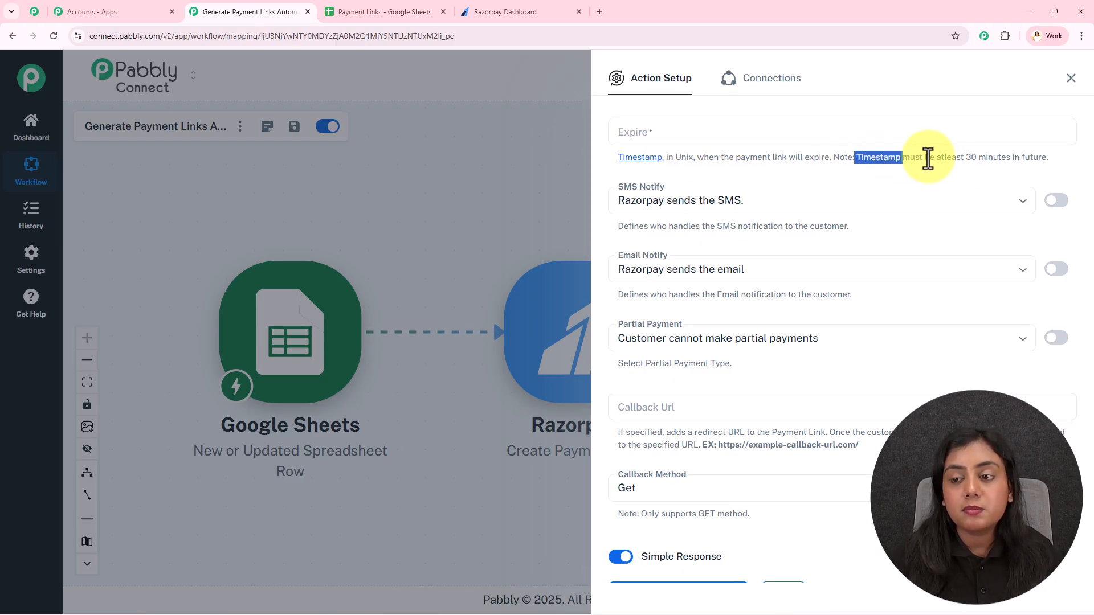
pyautogui.moveTo(966, 158); pyautogui.dragTo(1033, 159)
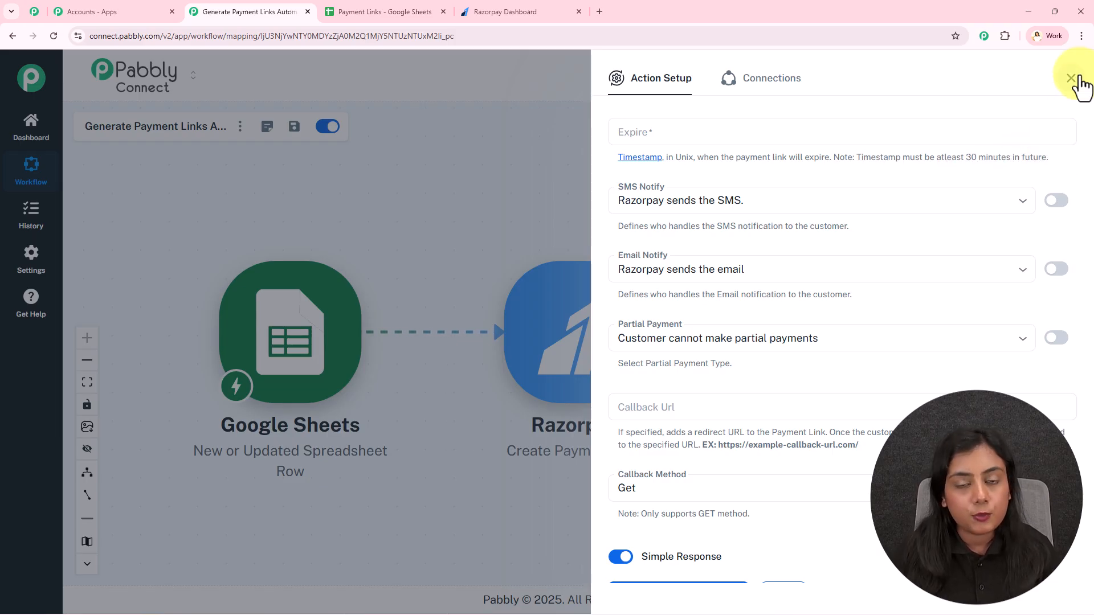
pyautogui.scroll(-1, 838, 403)
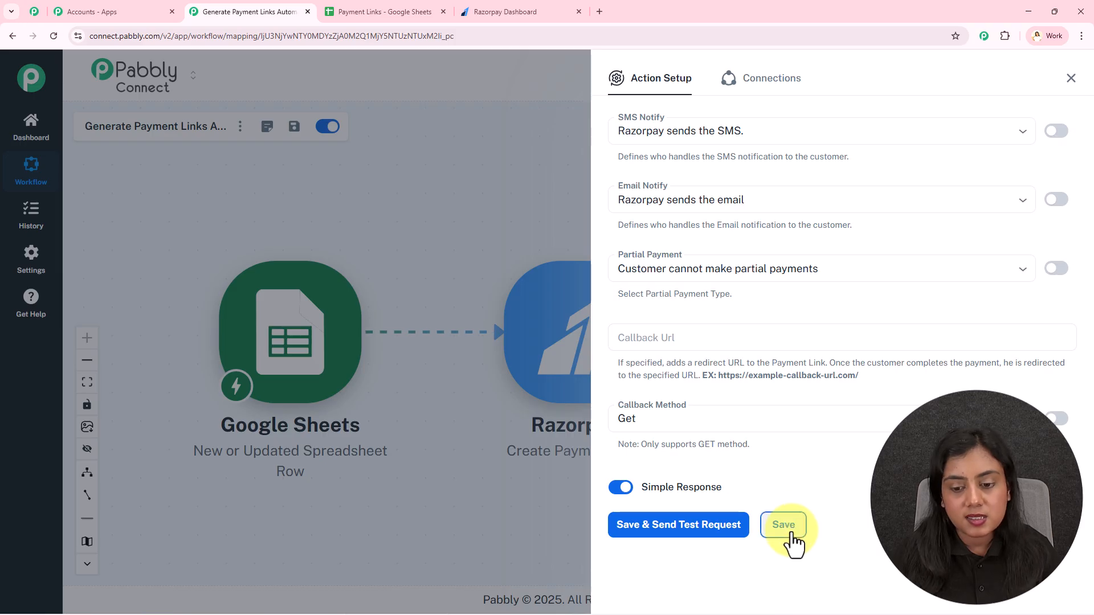
pyautogui.scroll(3, 674, 205)
pyautogui.click(674, 229)
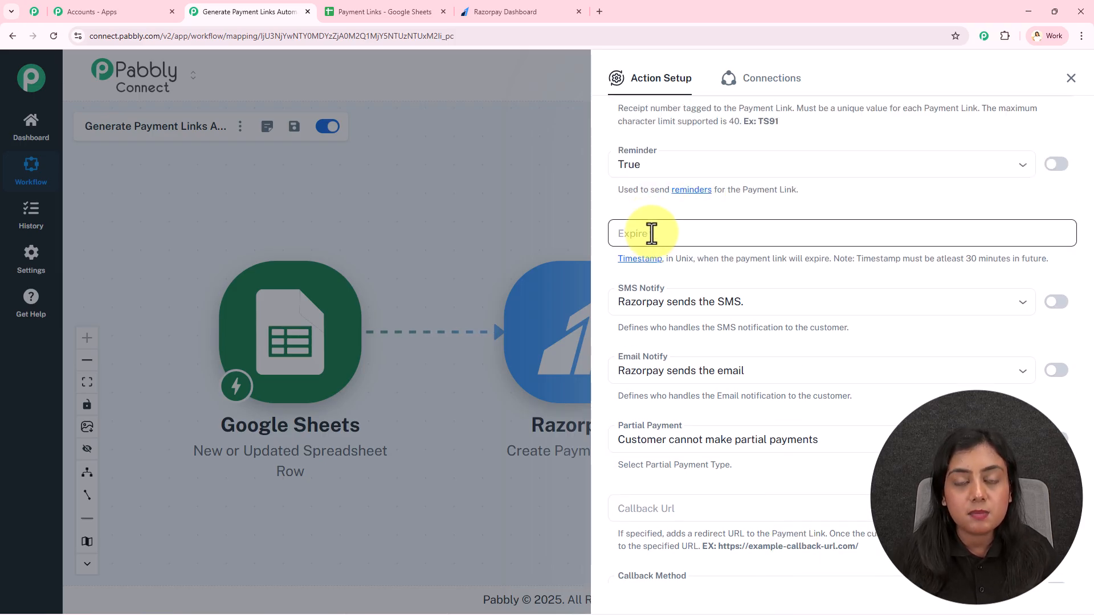
pyautogui.click(651, 233)
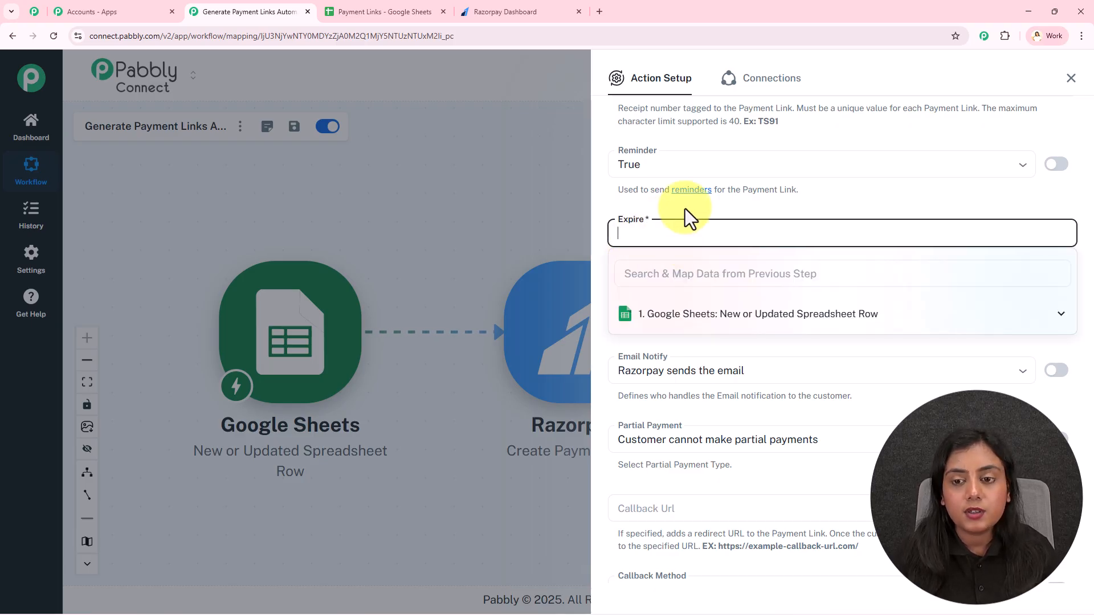
pyautogui.click(1071, 78)
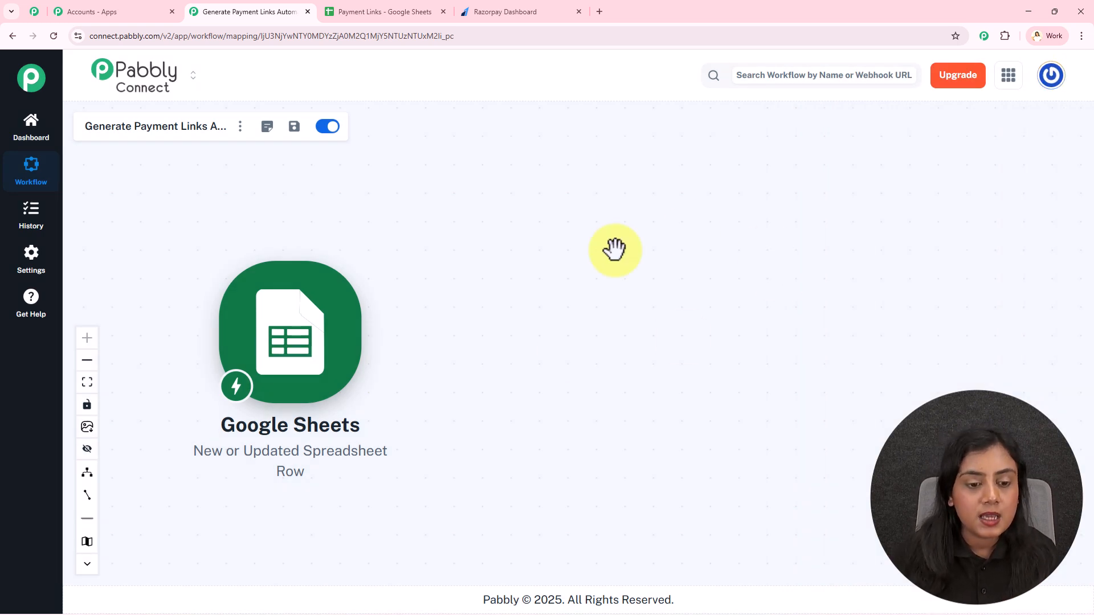
# - Add a DateTime Formatter step with the Current Date event after Google Sheets and connect it
pyautogui.click(377, 342)
pyautogui.write('Dat')
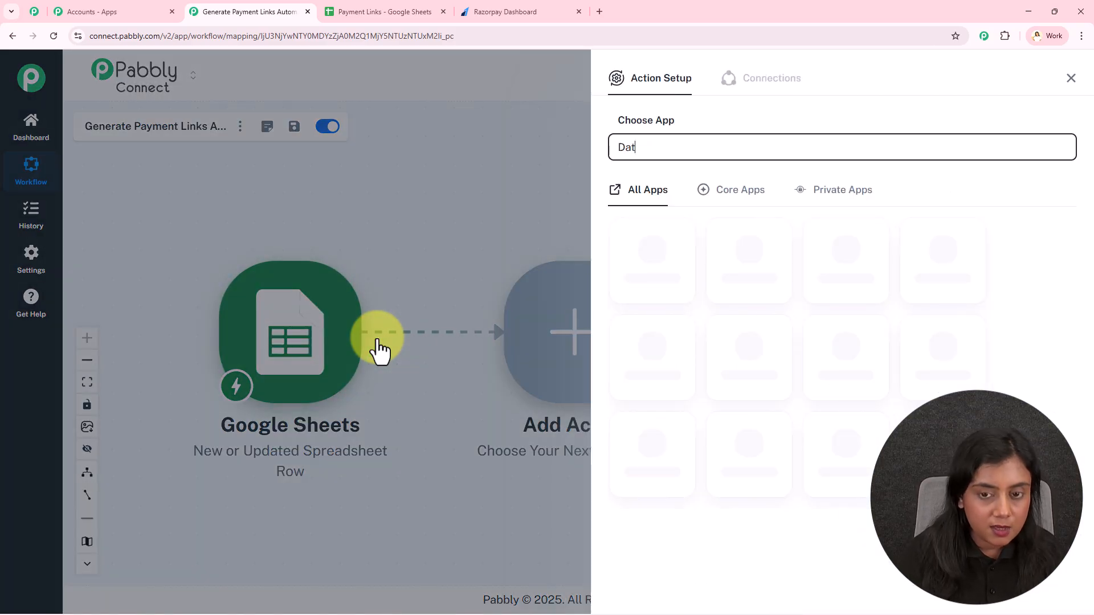
pyautogui.write('e')
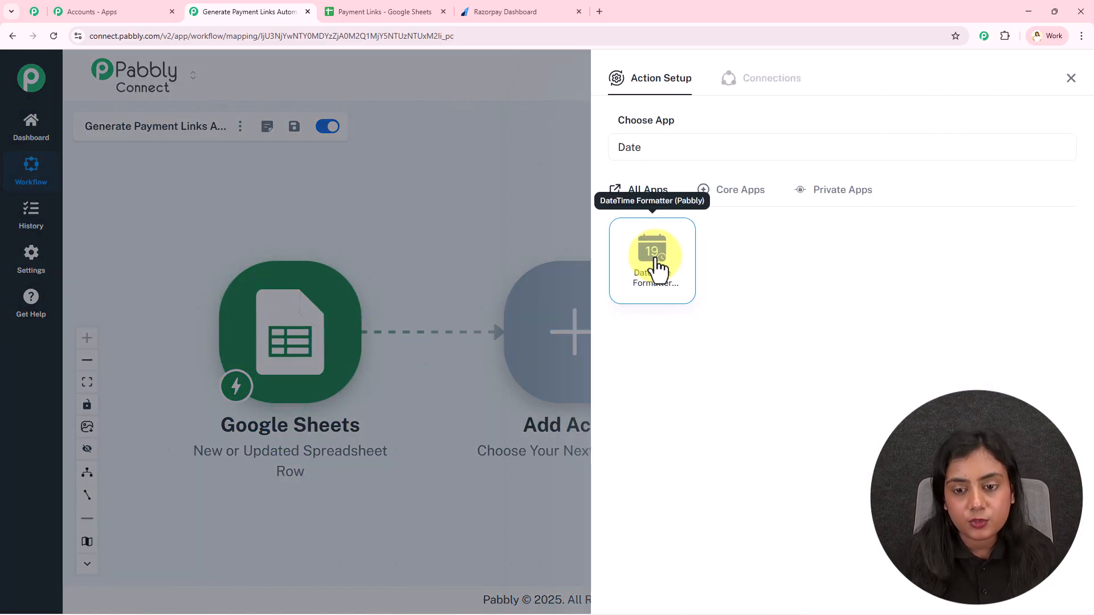
pyautogui.click(654, 264)
pyautogui.click(670, 208)
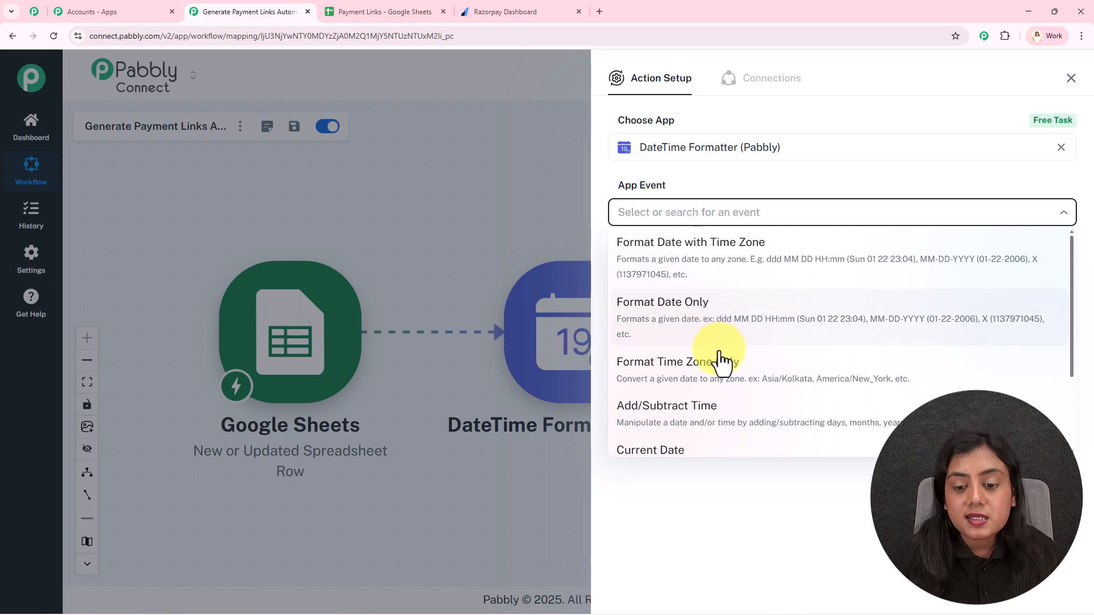
pyautogui.scroll(-2, 720, 371)
pyautogui.click(684, 345)
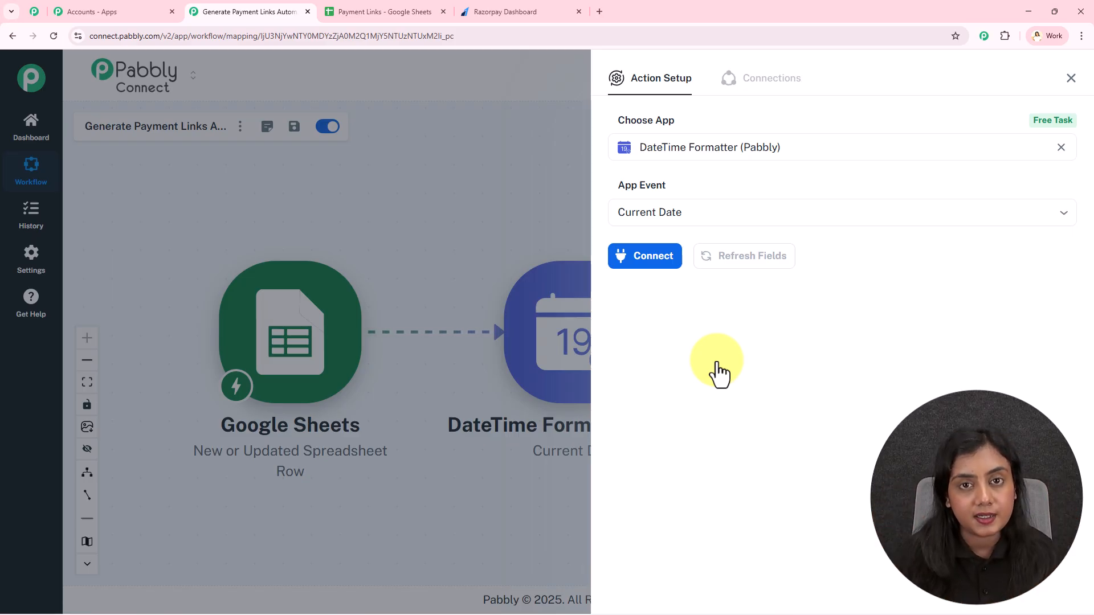
pyautogui.click(645, 260)
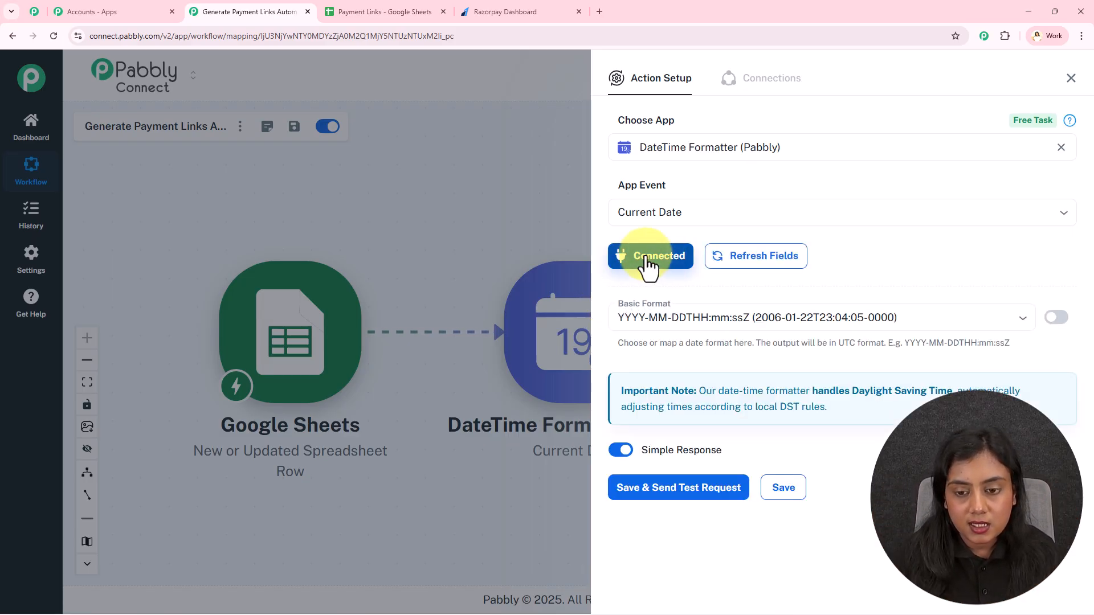
# - Set the output format to Timestamp, save and test, and check the returned timestamp
pyautogui.click(757, 317)
pyautogui.scroll(-3, 742, 465)
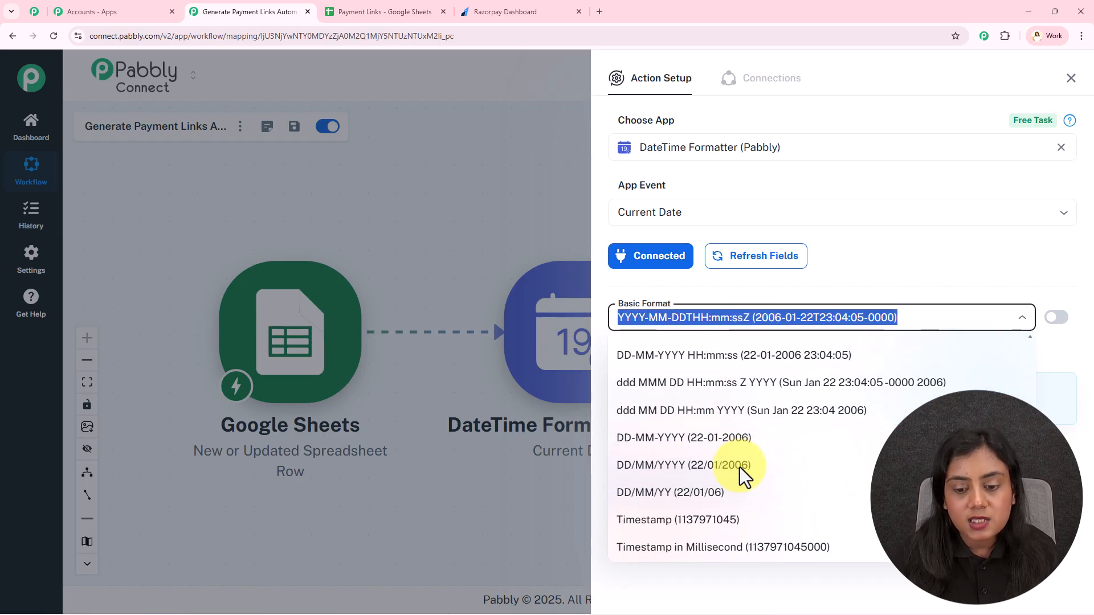
pyautogui.click(706, 522)
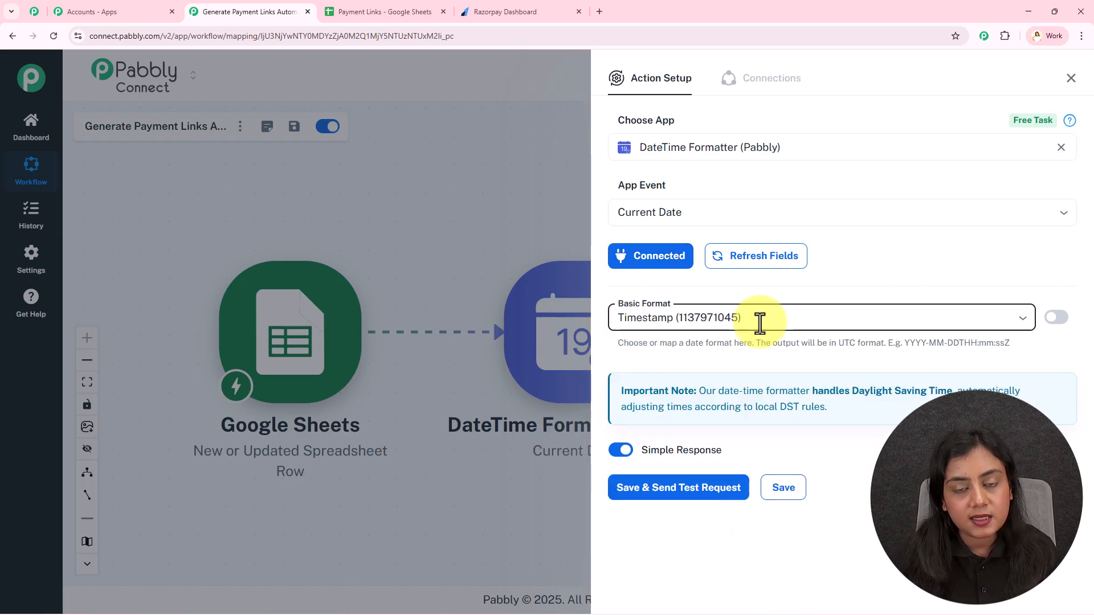
pyautogui.click(647, 488)
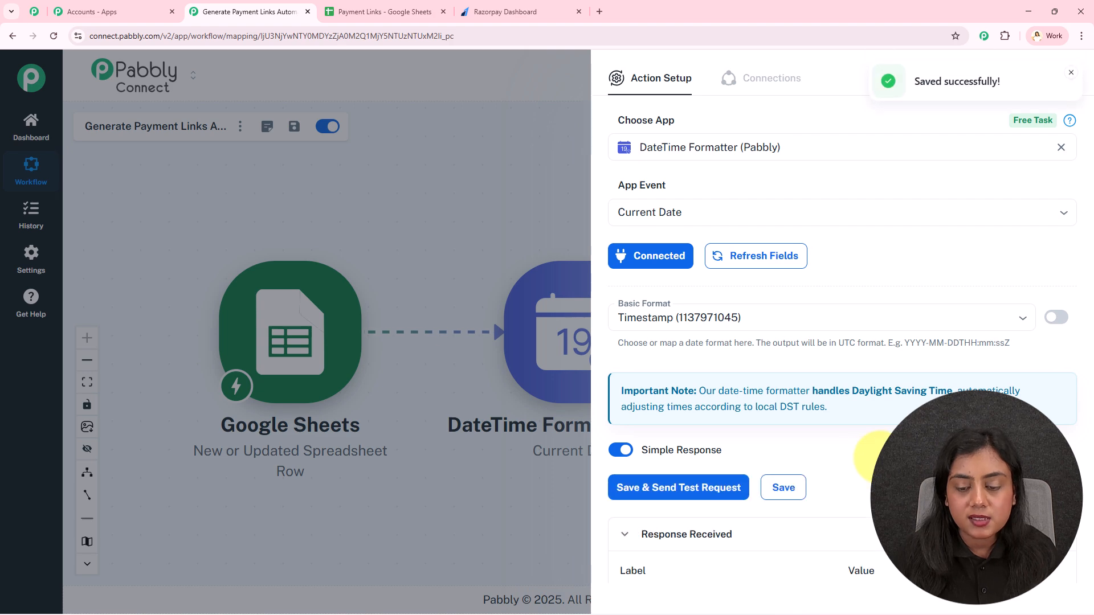
pyautogui.scroll(-3, 872, 455)
pyautogui.doubleClick(863, 495)
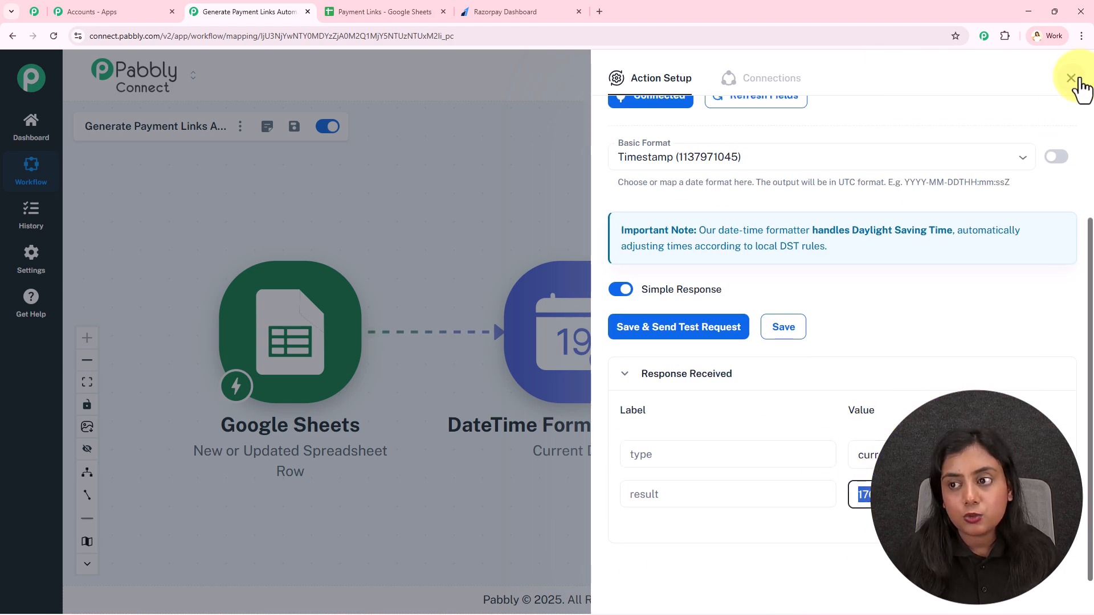
pyautogui.click(1076, 86)
# - Add a second DateTime Formatter step using the Add/Subtract Time event and connect it
pyautogui.click(660, 333)
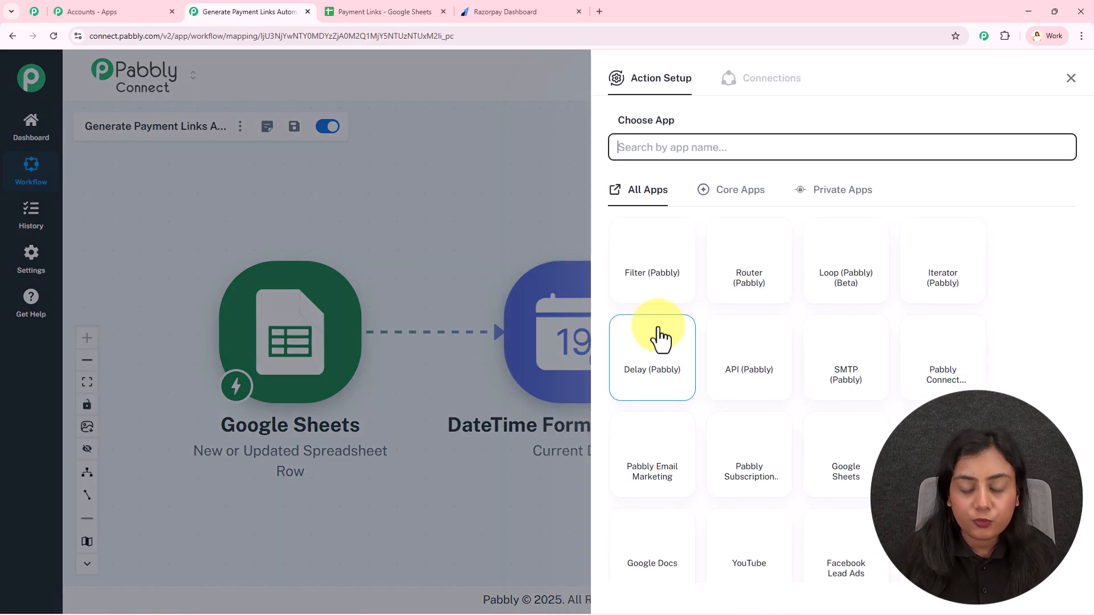
pyautogui.write('DateTime Formatter (Pabbly')
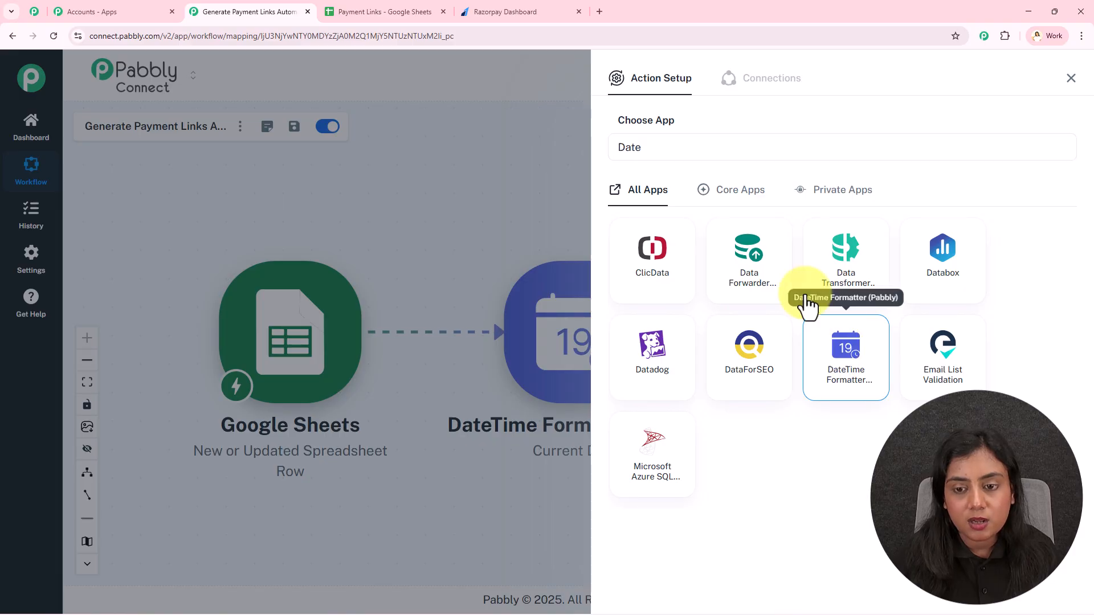
pyautogui.click(843, 356)
pyautogui.click(736, 220)
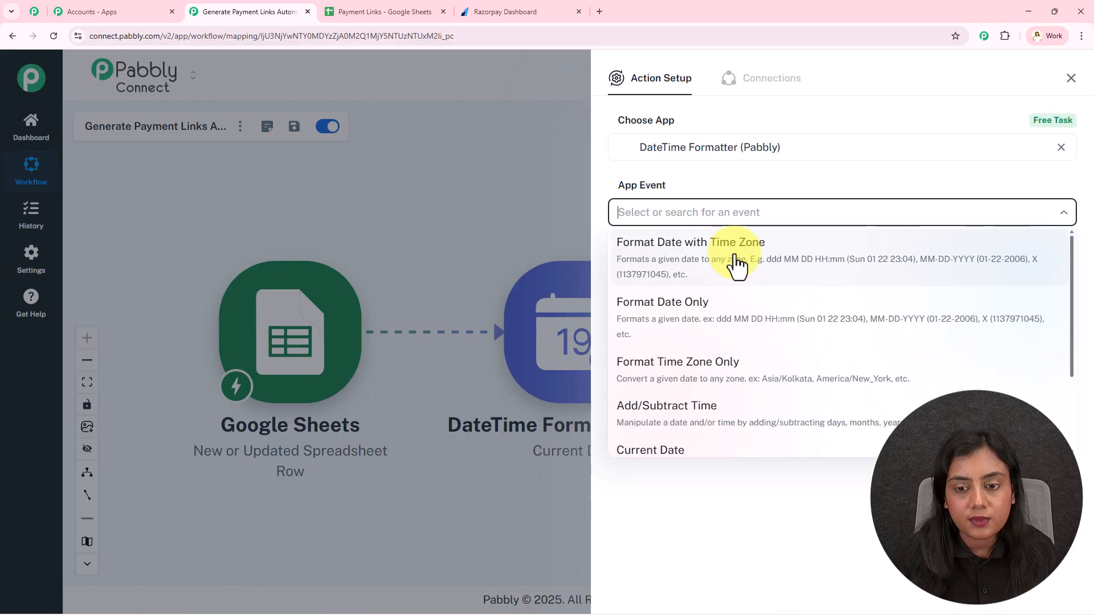
pyautogui.click(736, 424)
pyautogui.click(652, 257)
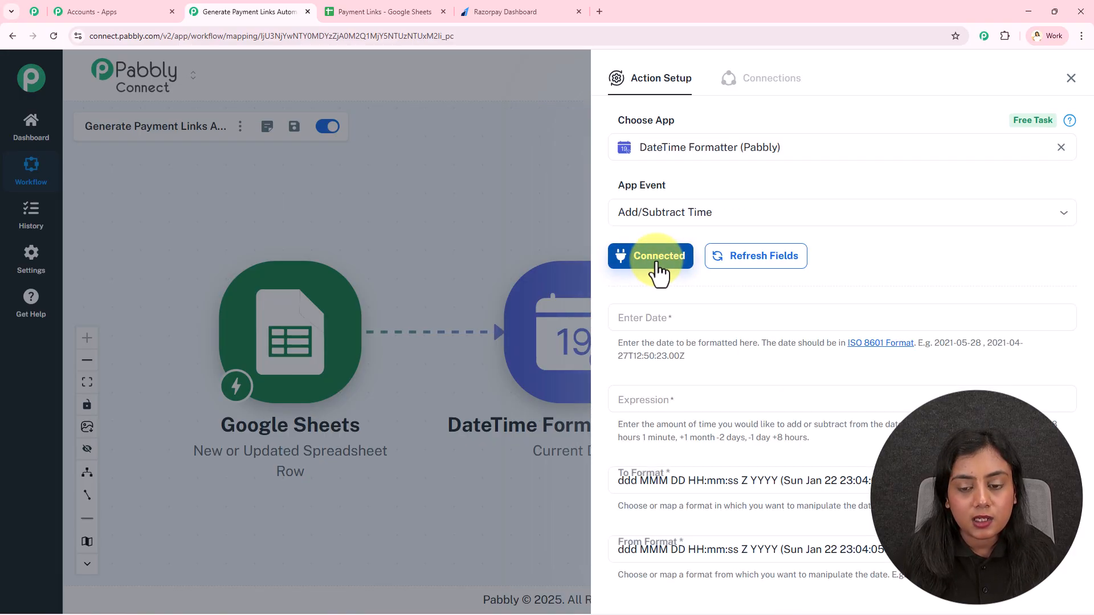
# - Map the Current Date result into Enter Date and set the Expression to '+24 hours'
pyautogui.click(677, 322)
pyautogui.click(706, 428)
pyautogui.click(702, 480)
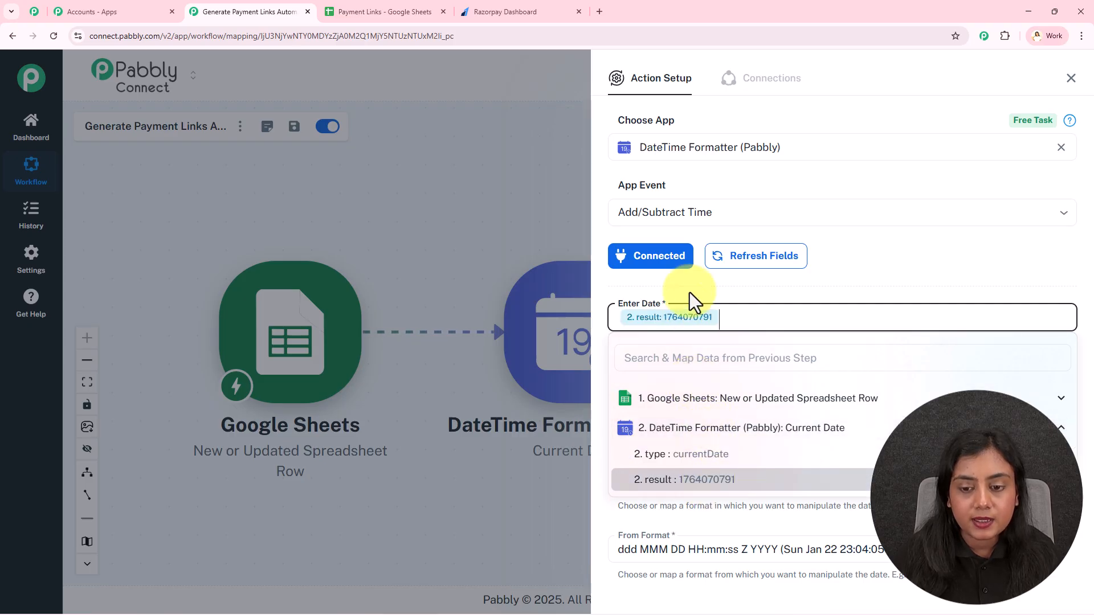
pyautogui.click(691, 278)
pyautogui.scroll(-3, 692, 277)
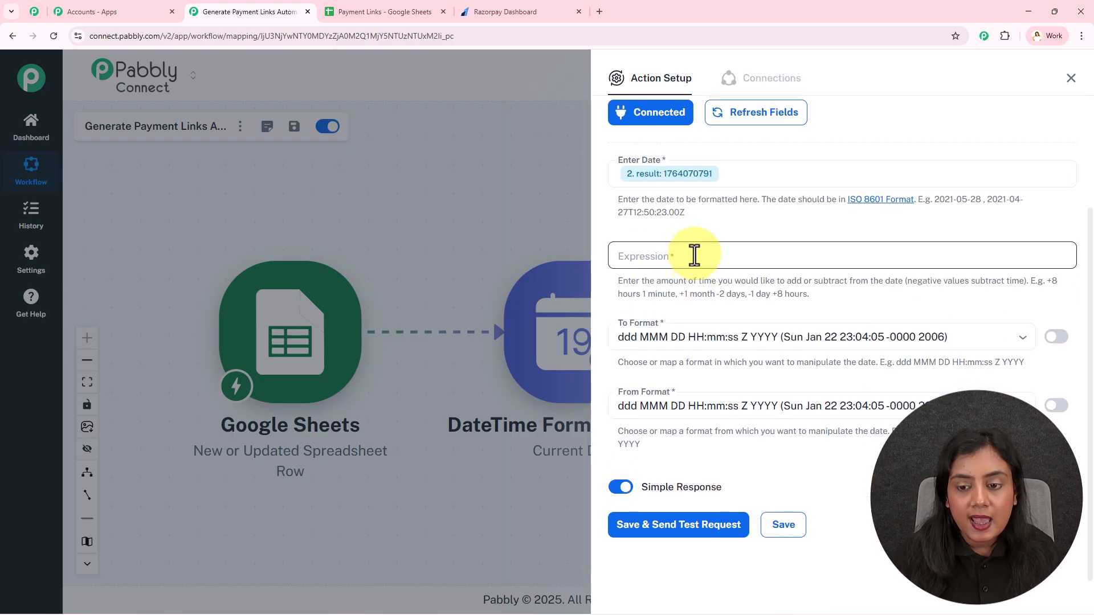
pyautogui.click(684, 254)
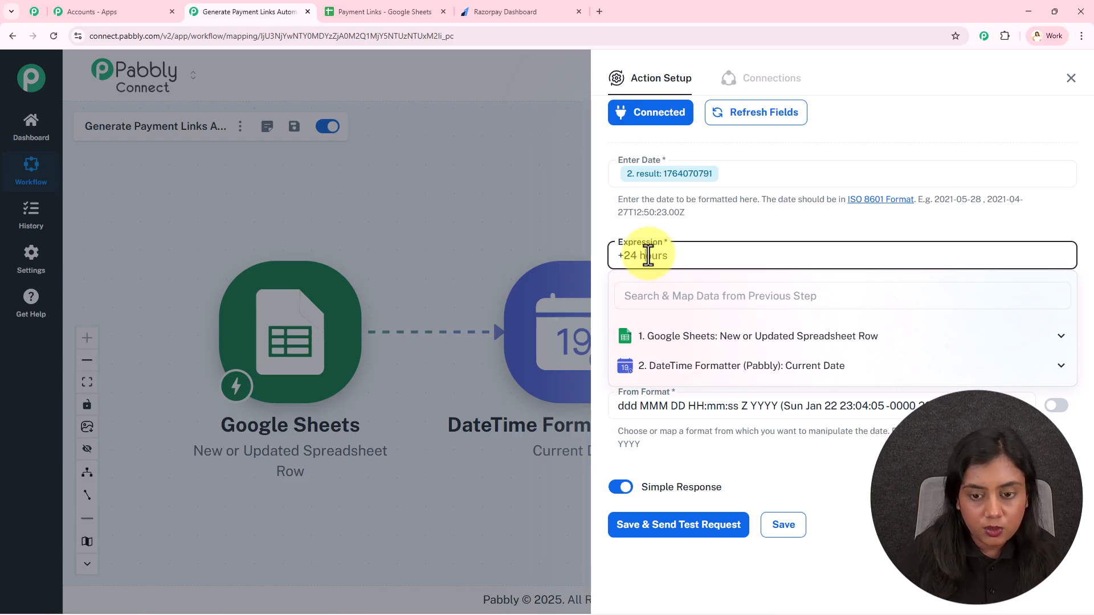
pyautogui.click(665, 231)
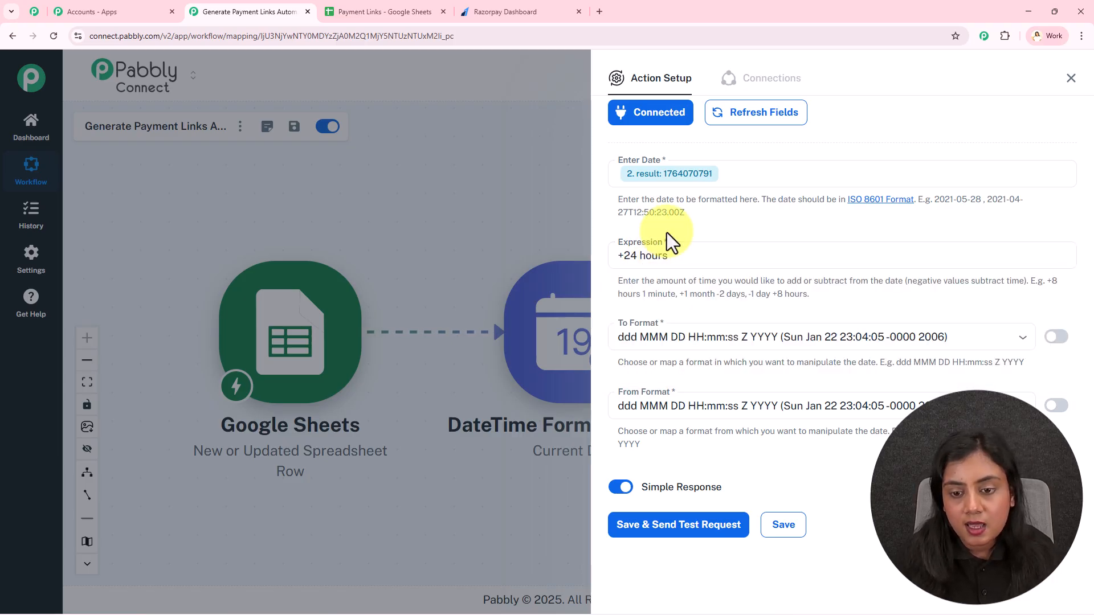
pyautogui.click(692, 336)
pyautogui.scroll(-5, 705, 427)
pyautogui.click(688, 518)
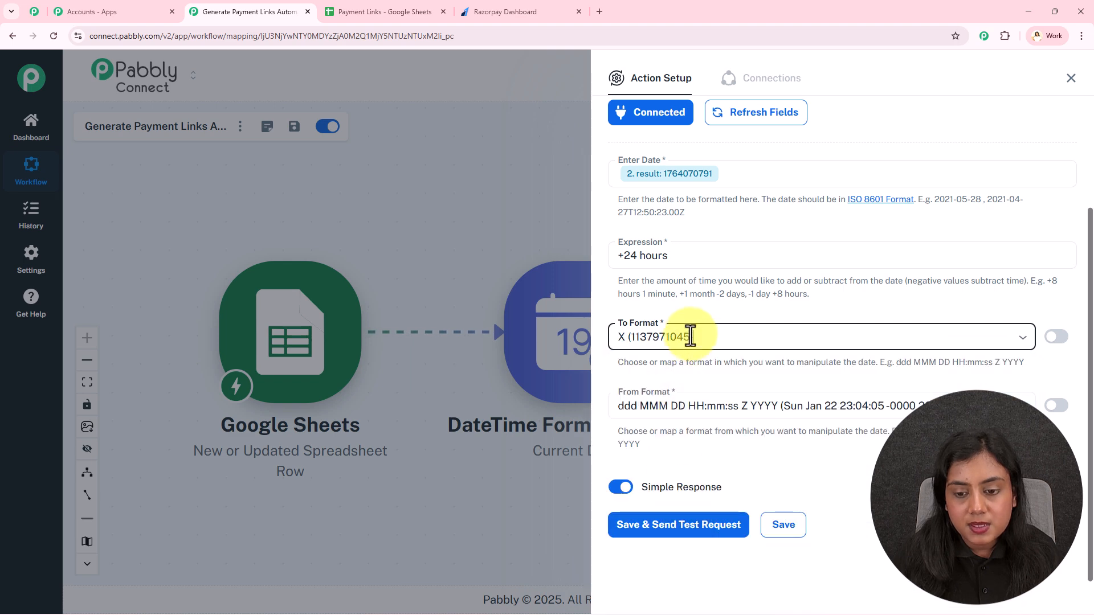
pyautogui.click(696, 405)
pyautogui.scroll(-3, 704, 369)
pyautogui.scroll(-2, 704, 369)
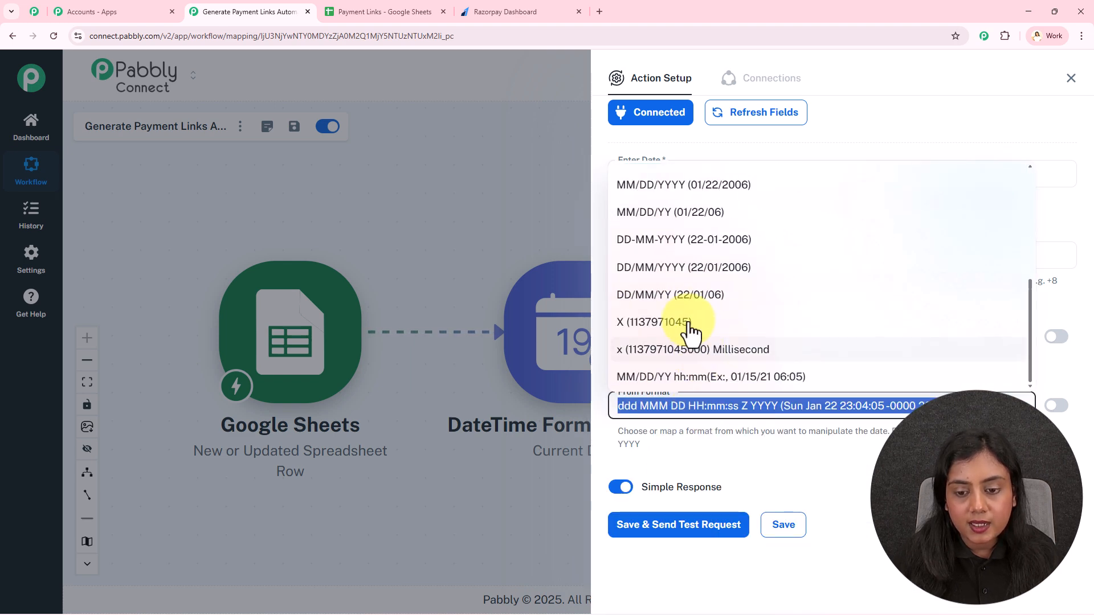
pyautogui.click(692, 322)
pyautogui.click(679, 526)
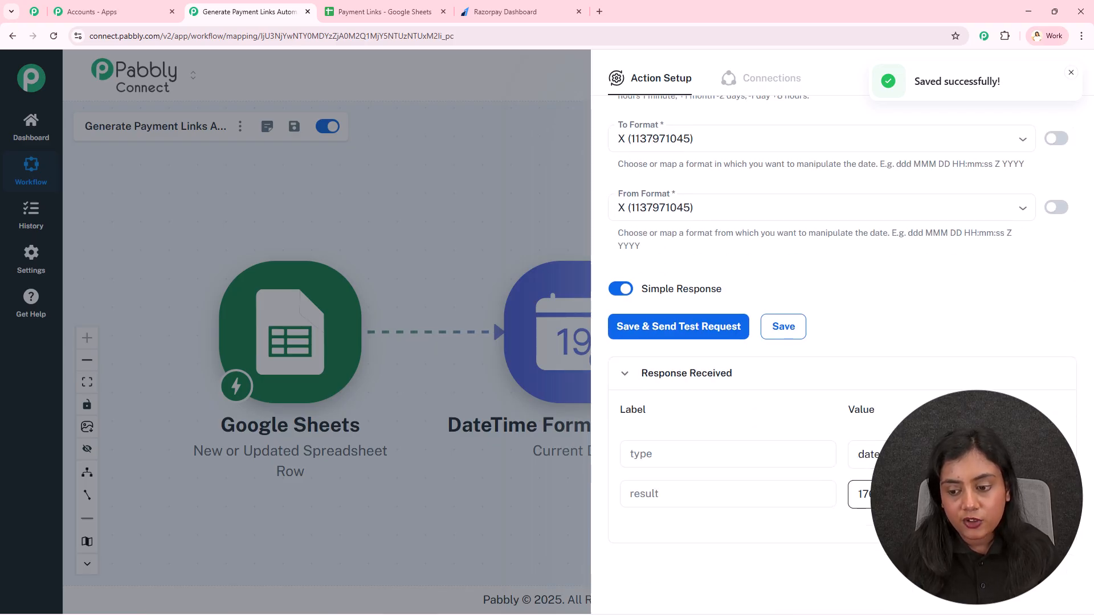
pyautogui.doubleClick(864, 501)
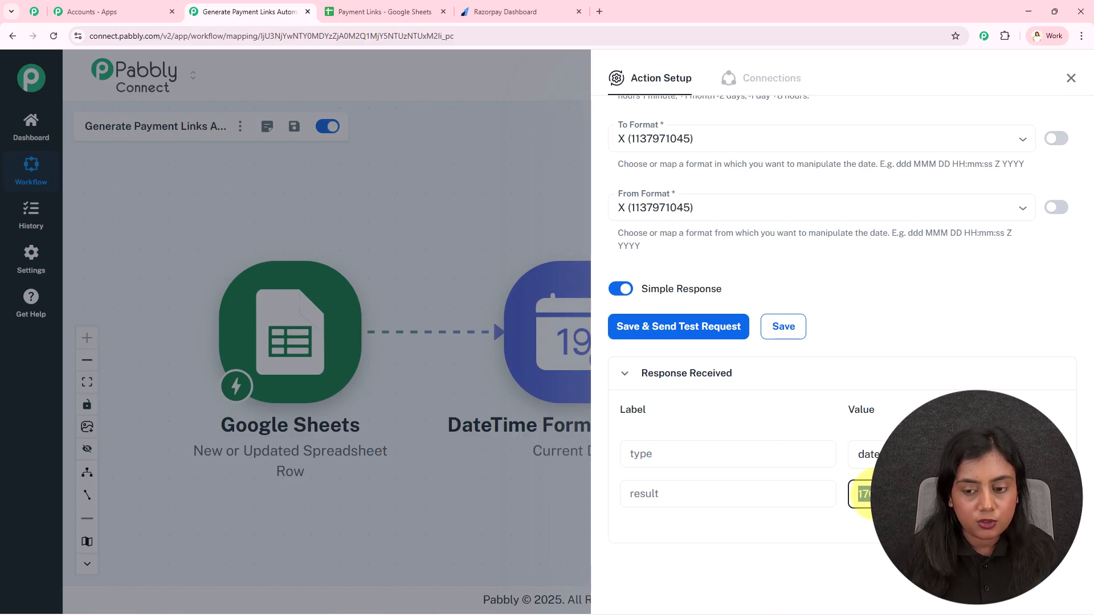
pyautogui.click(596, 7)
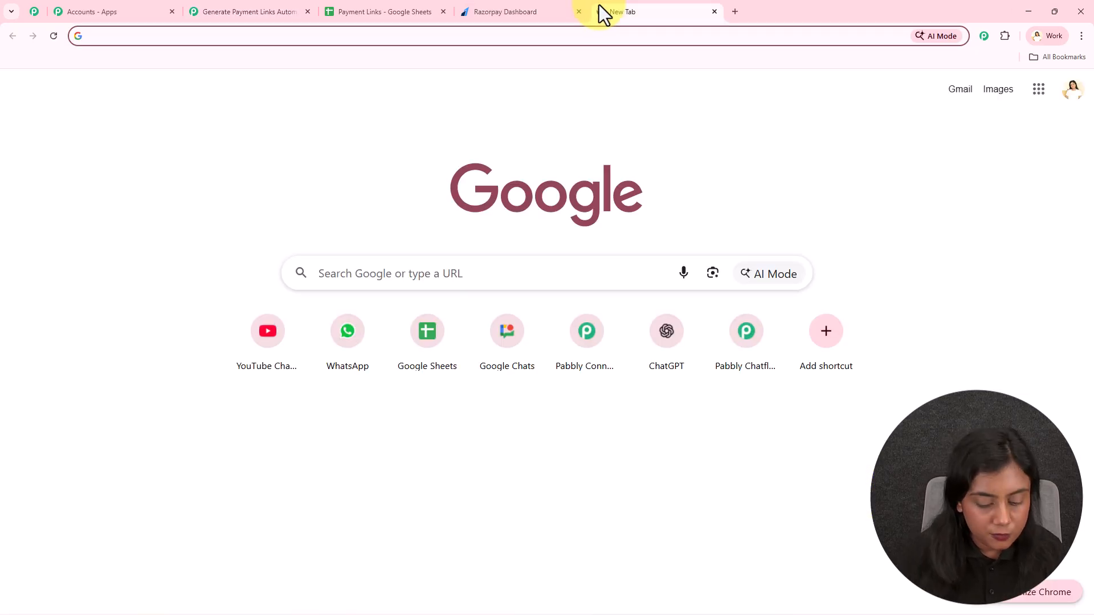
pyautogui.write('tim')
pyautogui.press('Return')
pyautogui.click(353, 210)
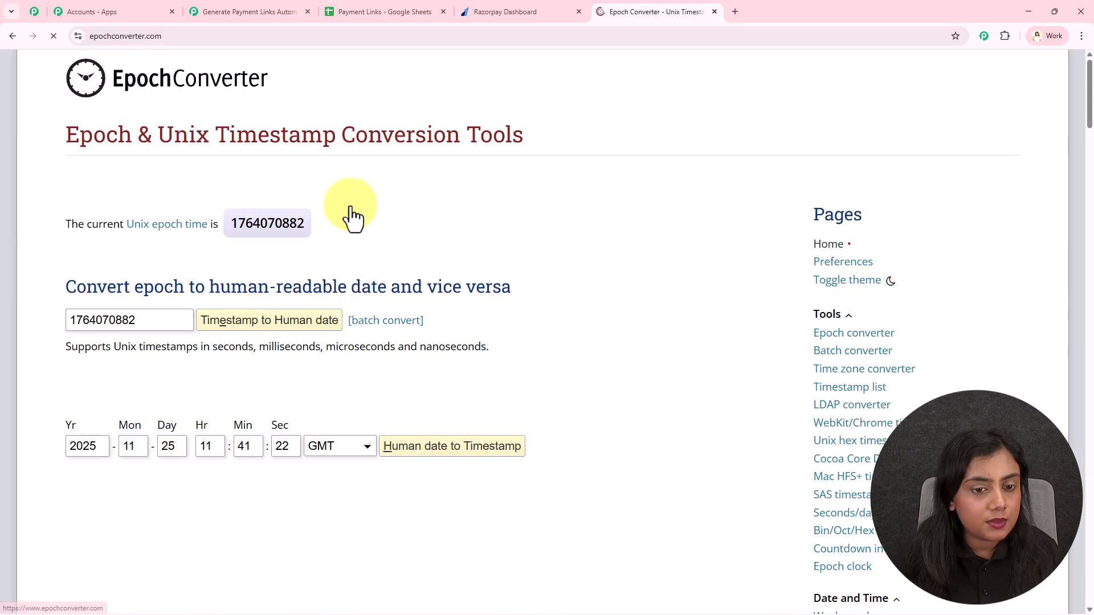
pyautogui.doubleClick(154, 318)
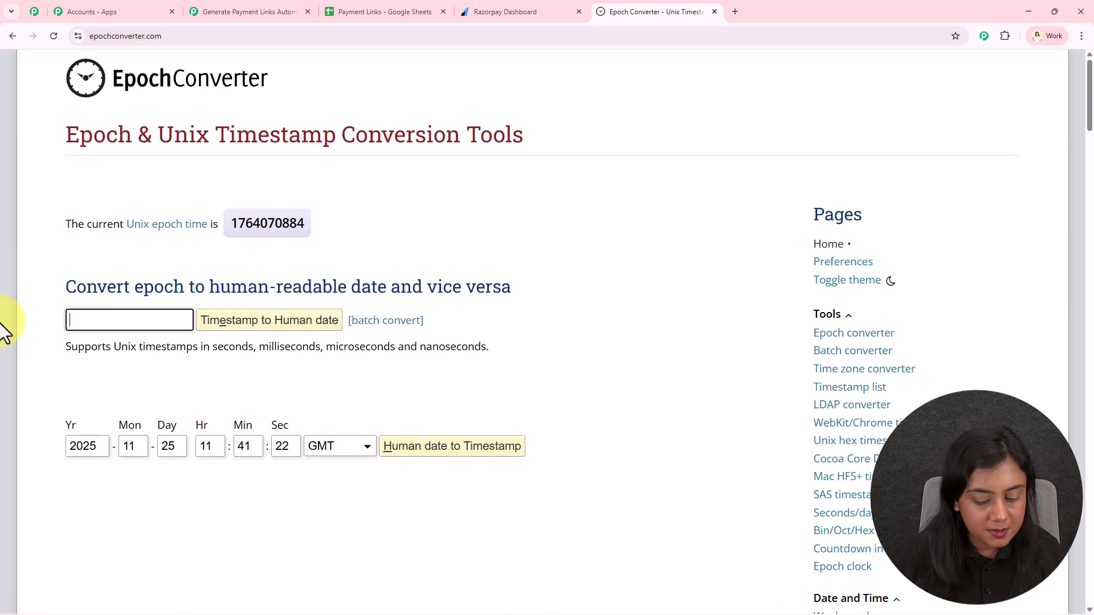
pyautogui.click(284, 323)
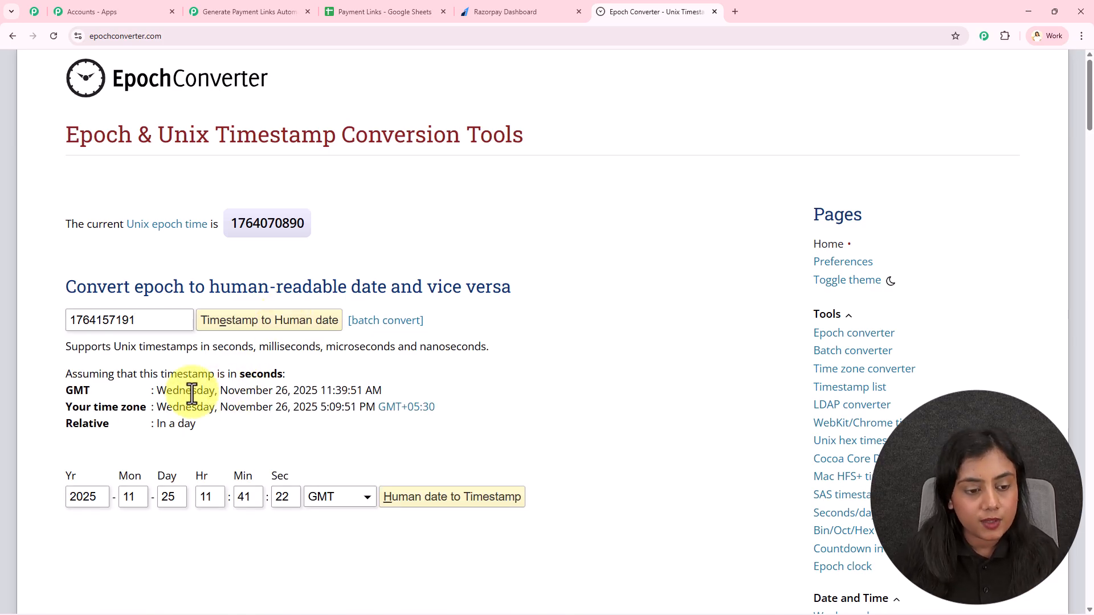
pyautogui.moveTo(156, 391); pyautogui.dragTo(336, 390)
pyautogui.click(165, 411)
pyautogui.moveTo(165, 412); pyautogui.dragTo(360, 408)
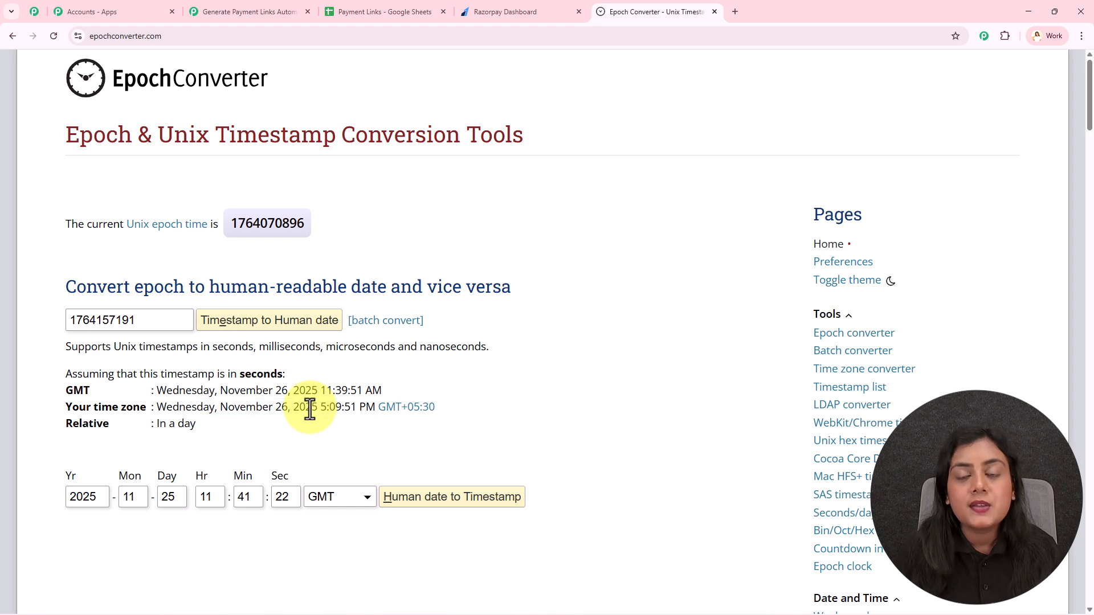
pyautogui.click(714, 11)
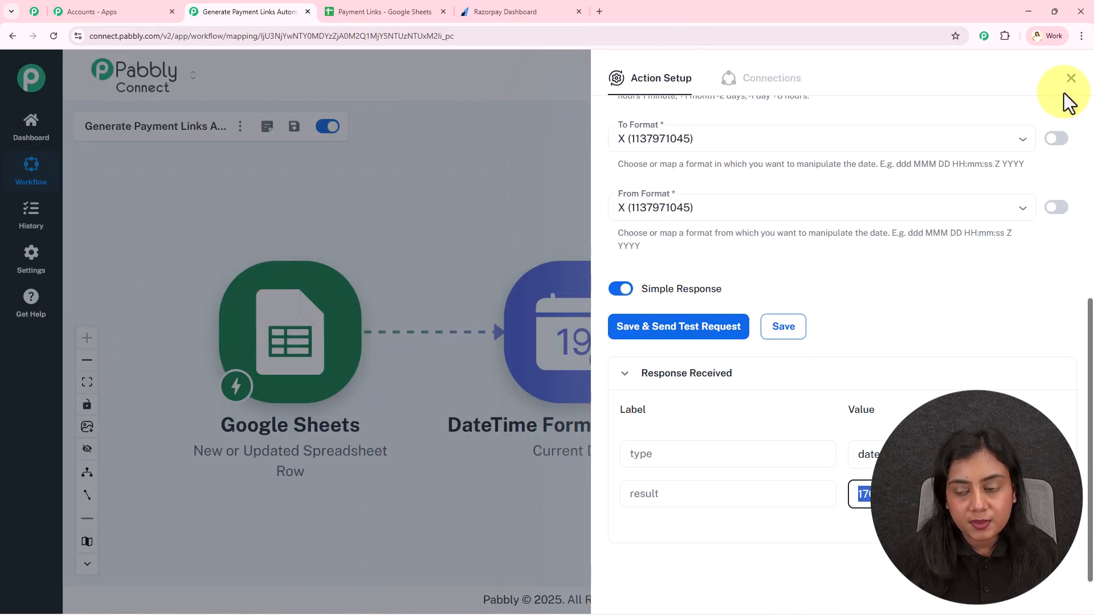
# - Add a Razorpay step after Add/Subtract Time with Expire mapped to its result
pyautogui.click(1071, 78)
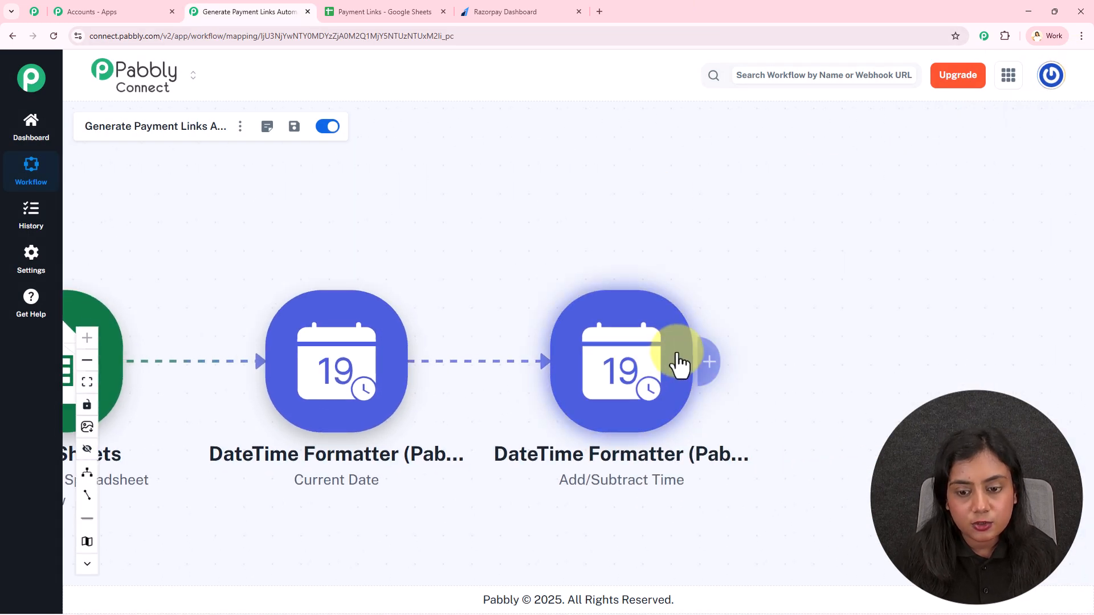
pyautogui.click(706, 361)
pyautogui.write('Raz')
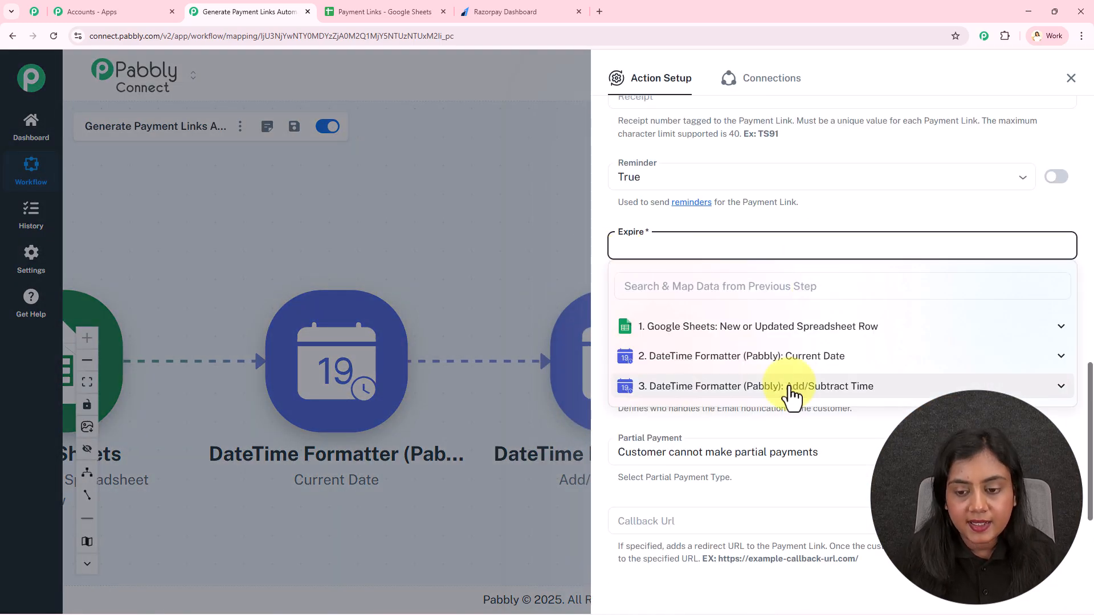
pyautogui.click(793, 388)
pyautogui.click(774, 446)
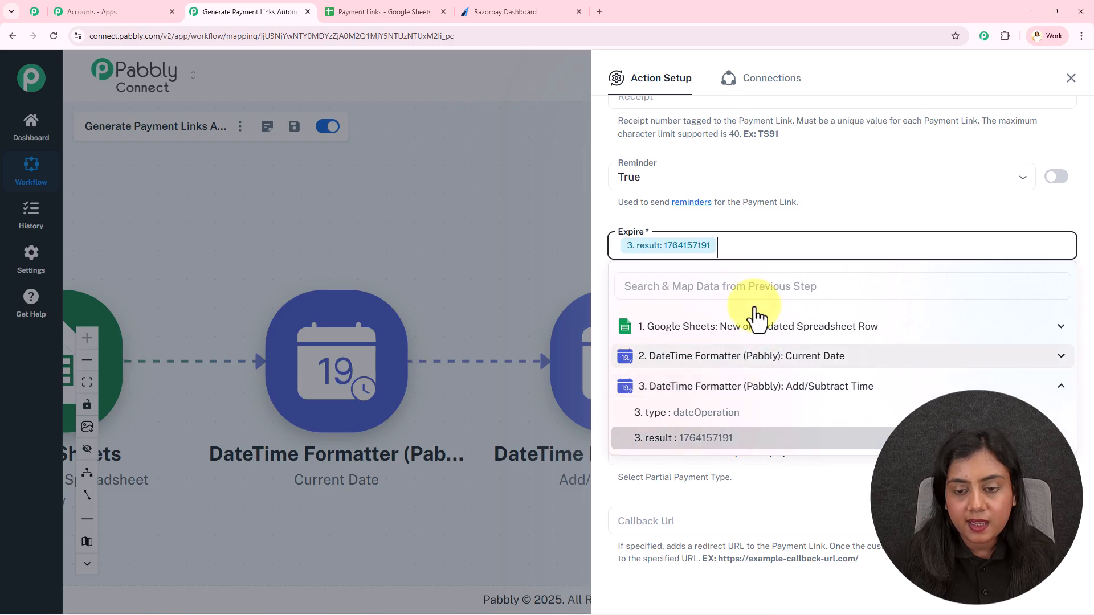
pyautogui.click(712, 222)
# - Keep Razorpay sending the SMS, partial payments disallowed, and callback settings at defaults
pyautogui.scroll(-1, 828, 321)
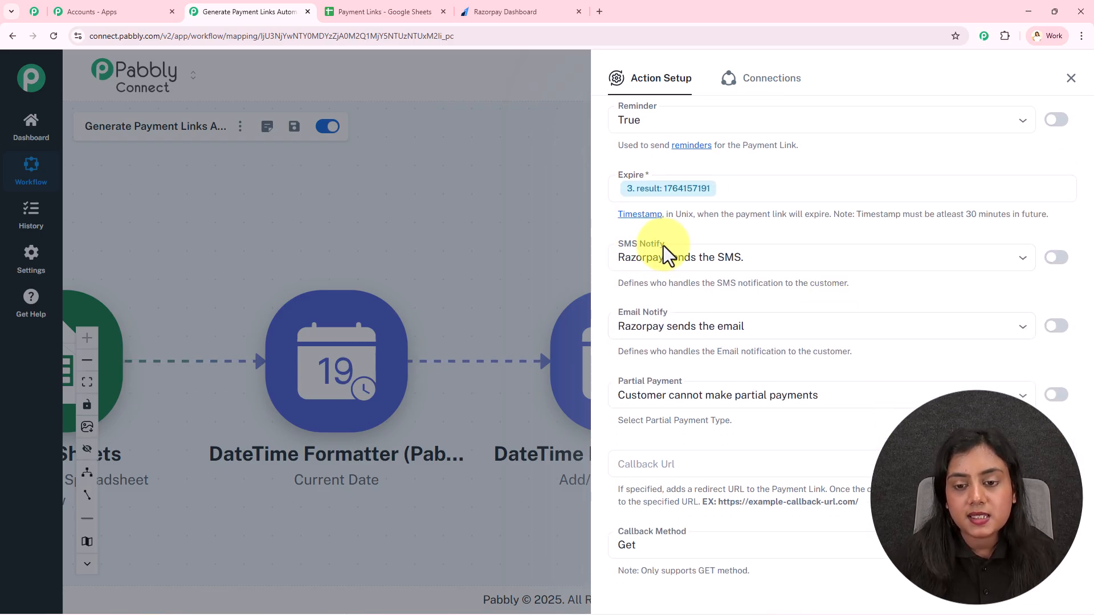
pyautogui.click(692, 260)
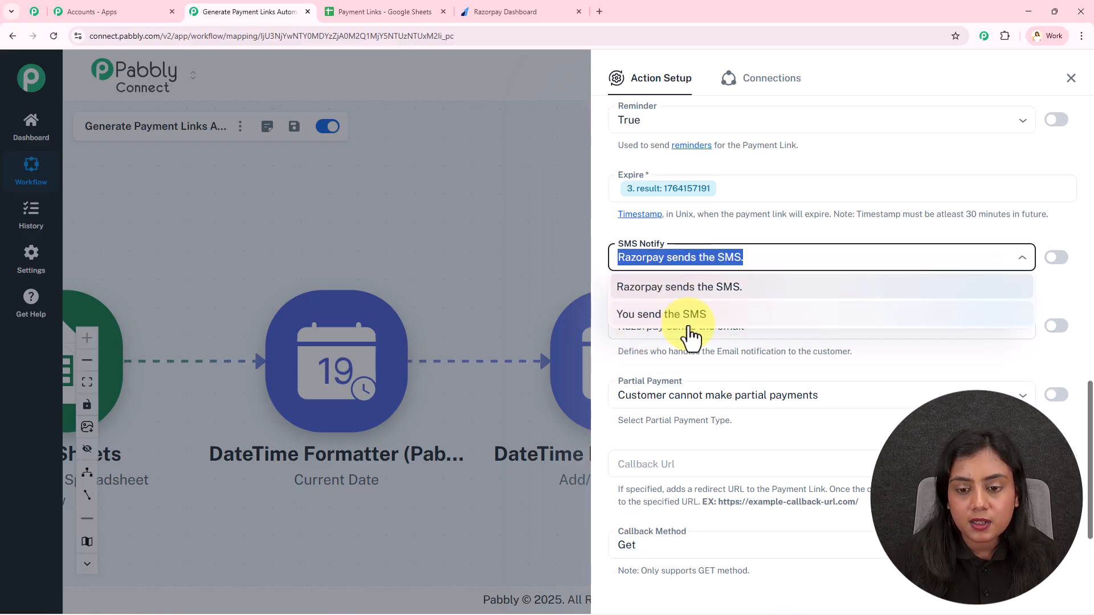
pyautogui.click(695, 236)
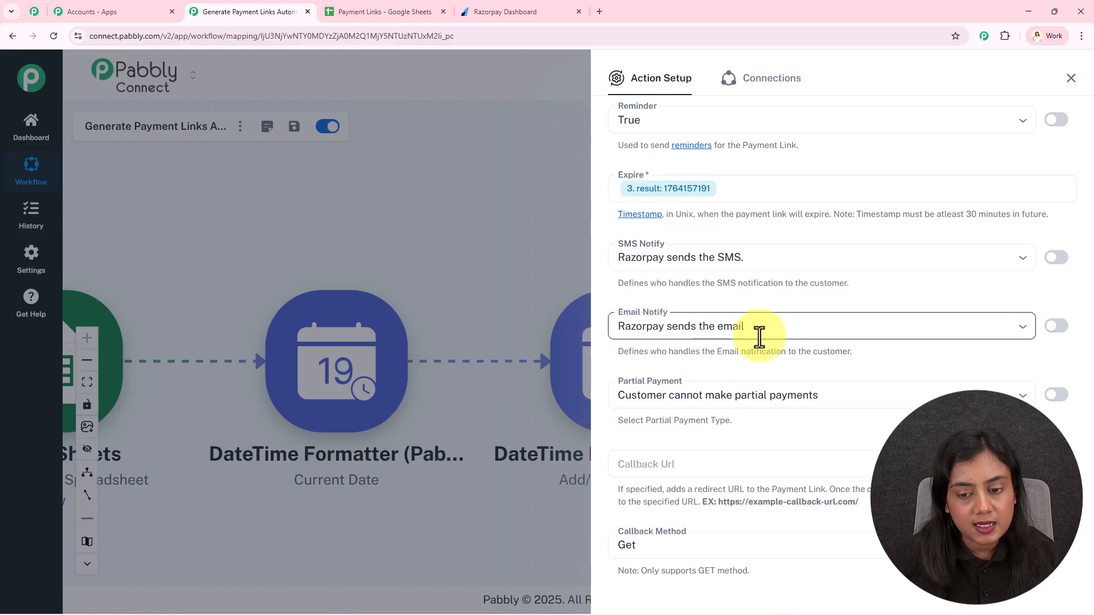
pyautogui.scroll(-2, 751, 307)
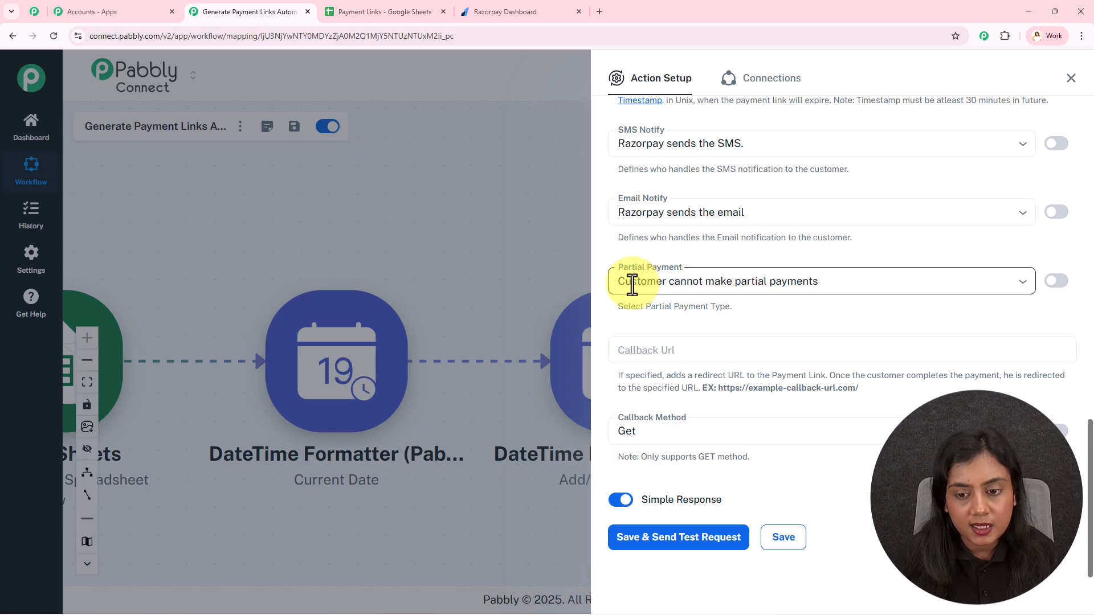
pyautogui.click(758, 281)
pyautogui.click(788, 268)
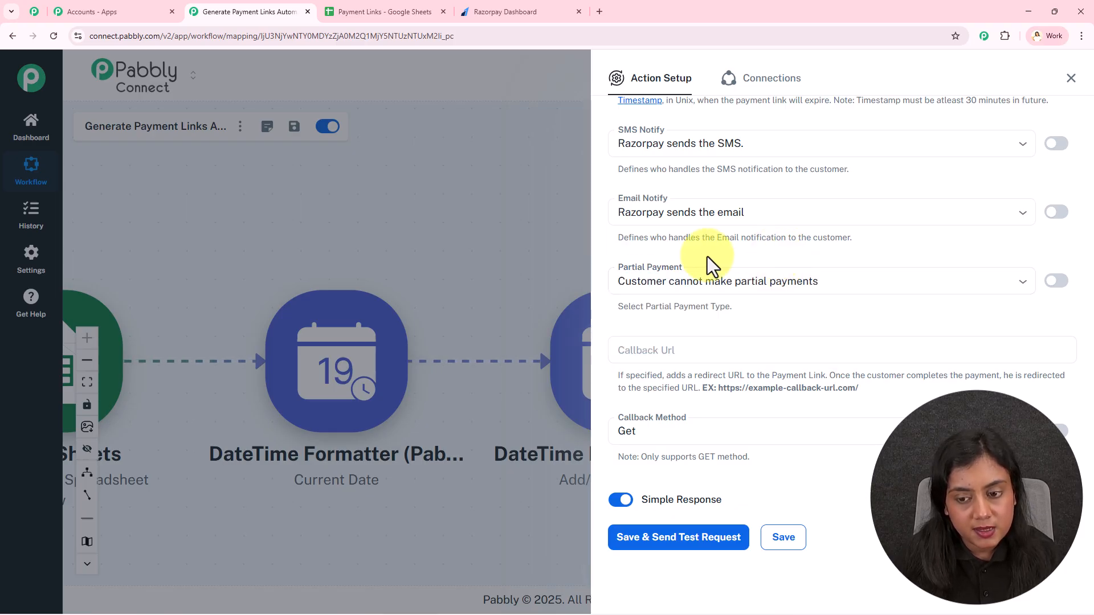
pyautogui.scroll(-1, 720, 283)
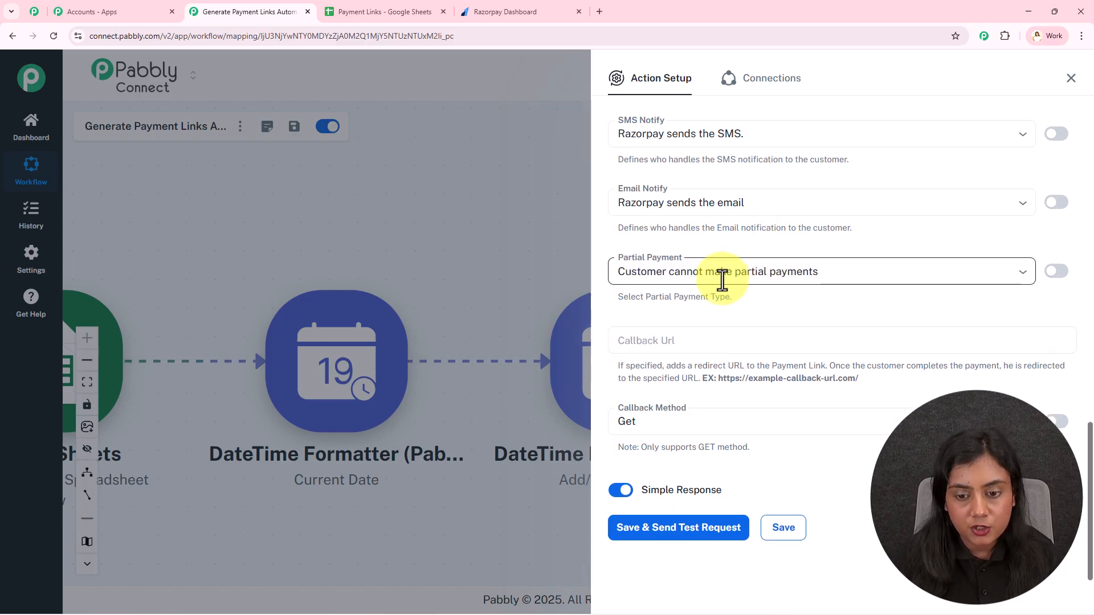
pyautogui.click(661, 336)
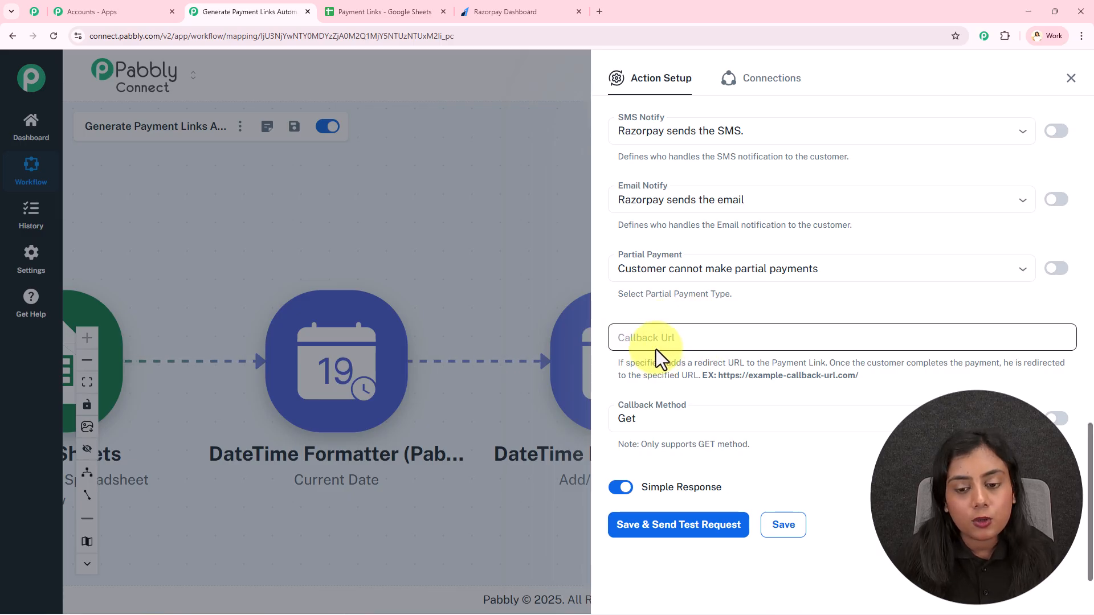
pyautogui.click(646, 406)
# - Save and test the Razorpay step, then copy the response's short_url payment link
pyautogui.click(678, 526)
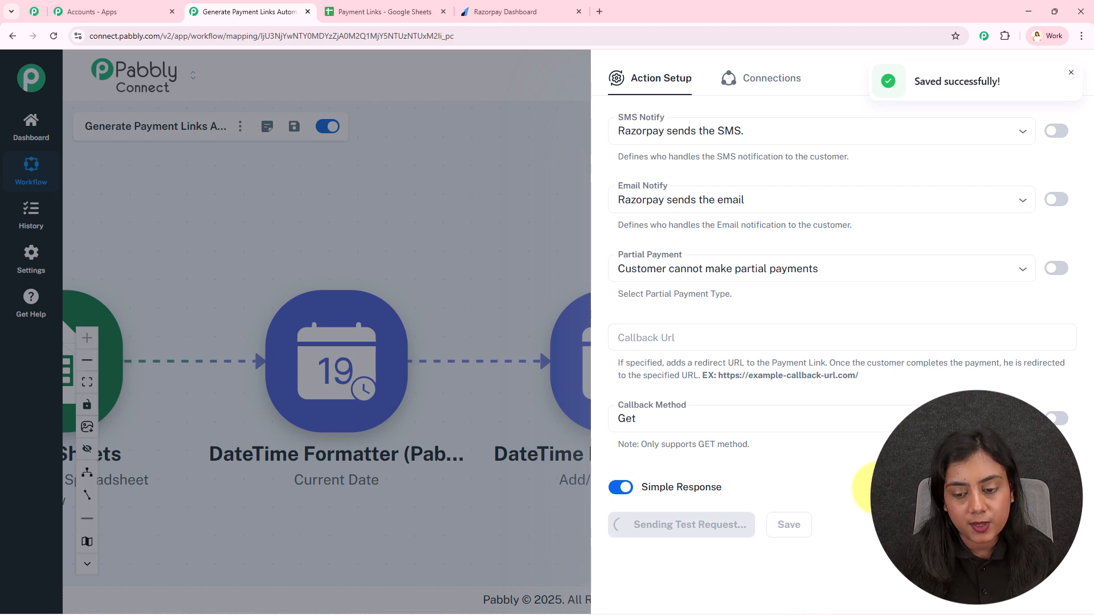
pyautogui.scroll(-9, 906, 393)
pyautogui.scroll(-10, 906, 405)
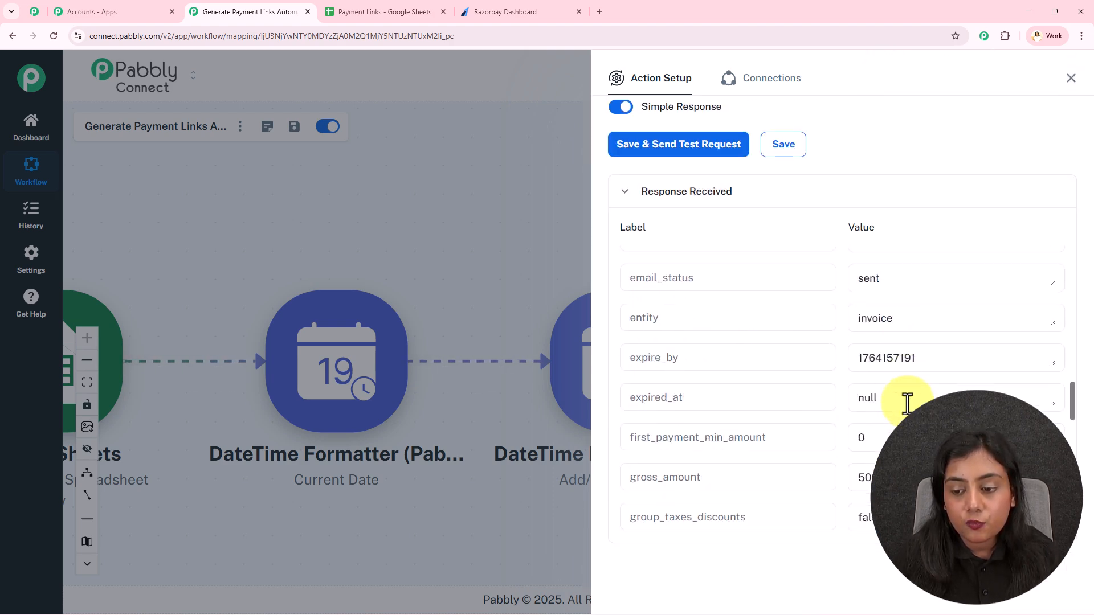
pyautogui.scroll(-7, 903, 402)
pyautogui.scroll(3, 878, 349)
pyautogui.doubleClick(640, 349)
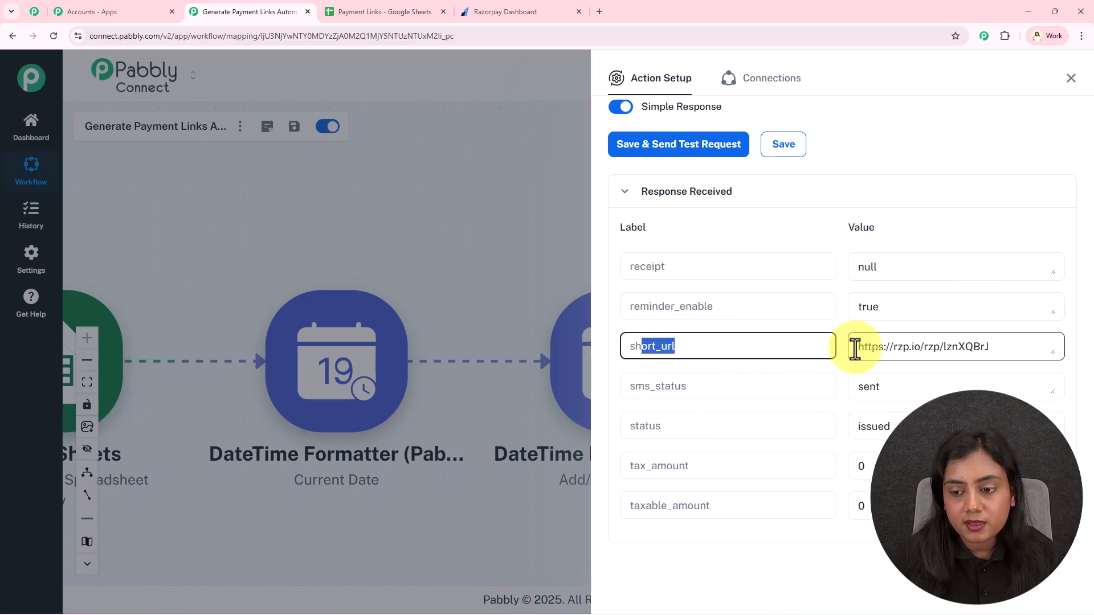
pyautogui.moveTo(854, 347); pyautogui.dragTo(1079, 344)
pyautogui.hotkey('ctrl', 'c')
# - Preview the copied payment link in a new tab, showing an INR 5,000 charge, then close it
pyautogui.click(600, 15)
pyautogui.hotkey('ctrl', 'v')
pyautogui.press('Return')
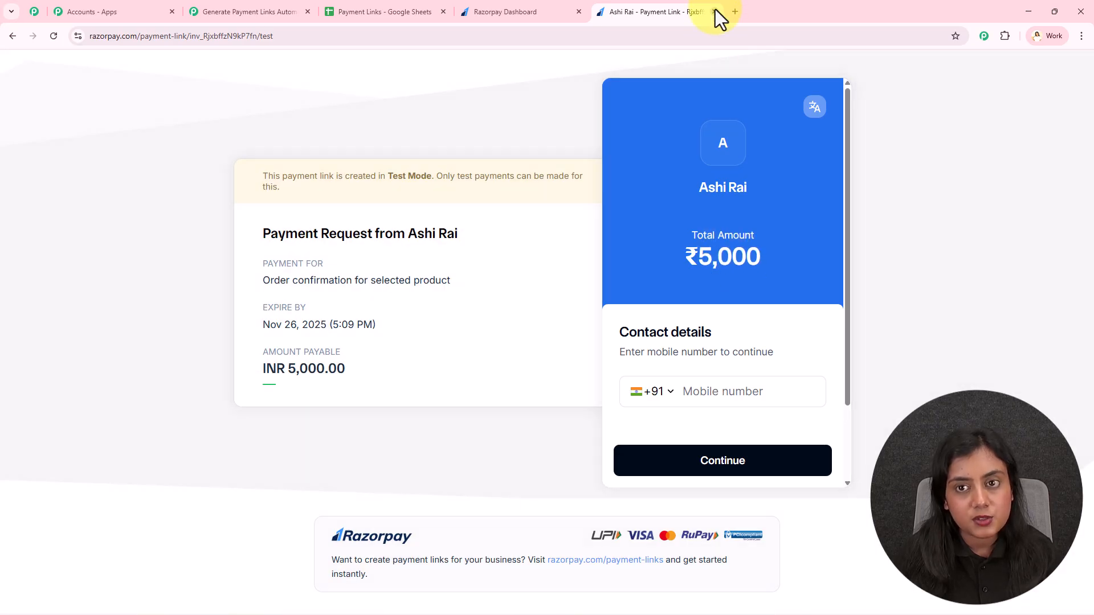
pyautogui.click(714, 11)
# - Check the Payment Links spreadsheet, where row 5's Payment Link is still blank
pyautogui.click(1071, 80)
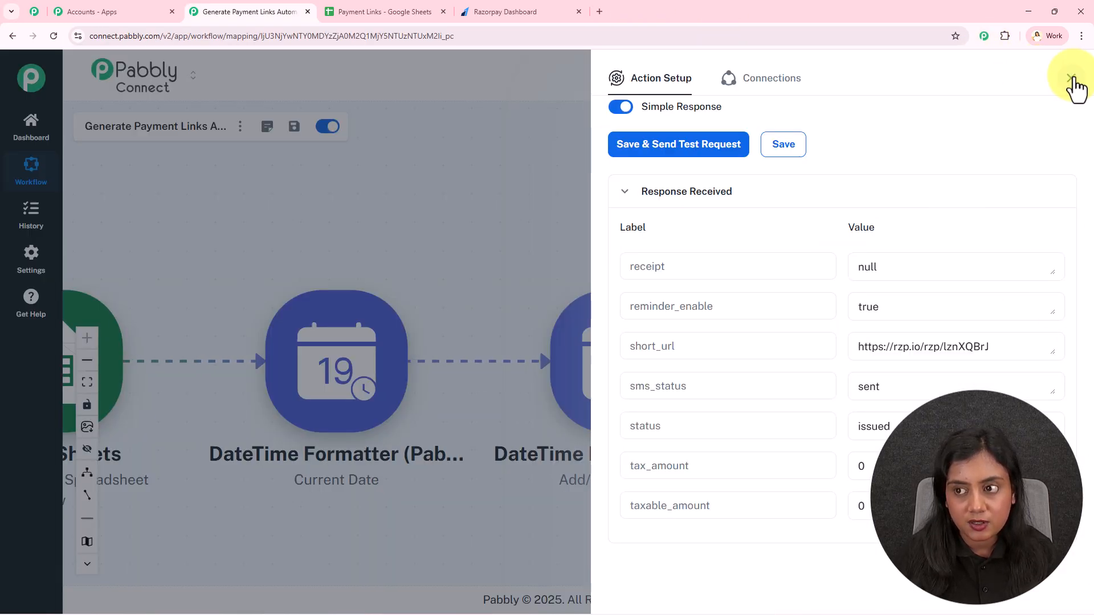
pyautogui.click(340, 3)
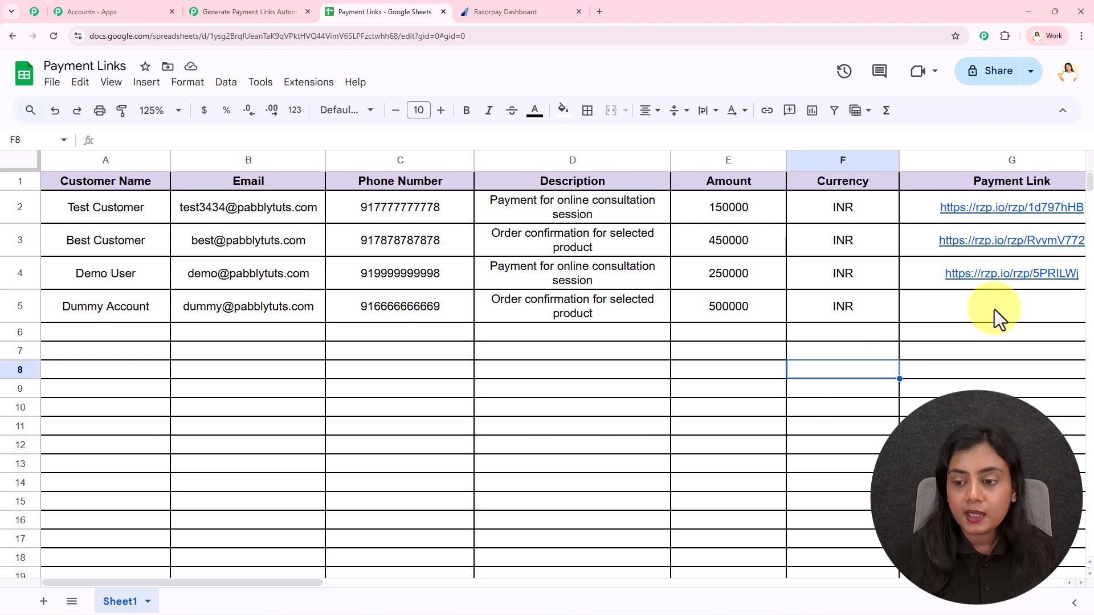
pyautogui.click(965, 370)
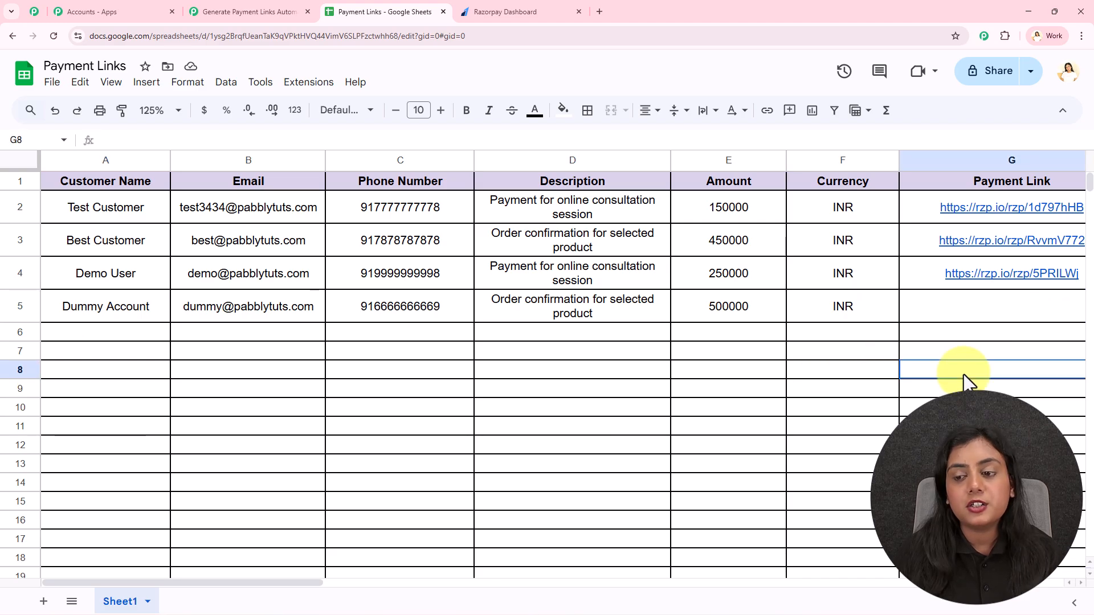
# - Back in the workflow, add a step after Razorpay and search apps for 'Goog'
pyautogui.click(267, 4)
pyautogui.click(991, 367)
pyautogui.write('Google')
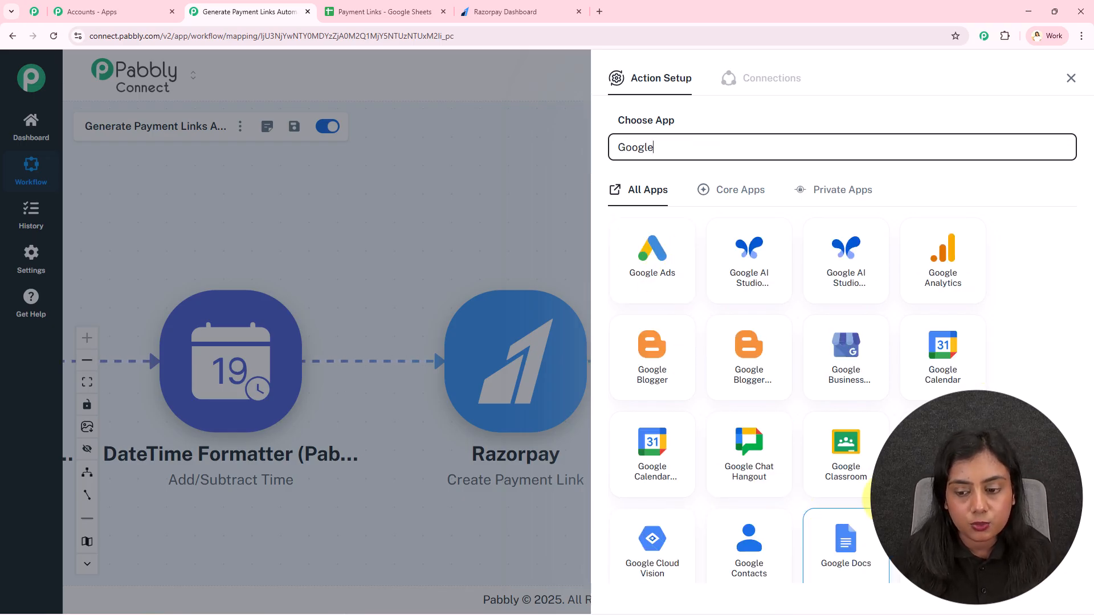
# - Add a Google Sheets step with the Update Row event and begin connecting an account
pyautogui.scroll(-5, 865, 512)
pyautogui.click(652, 550)
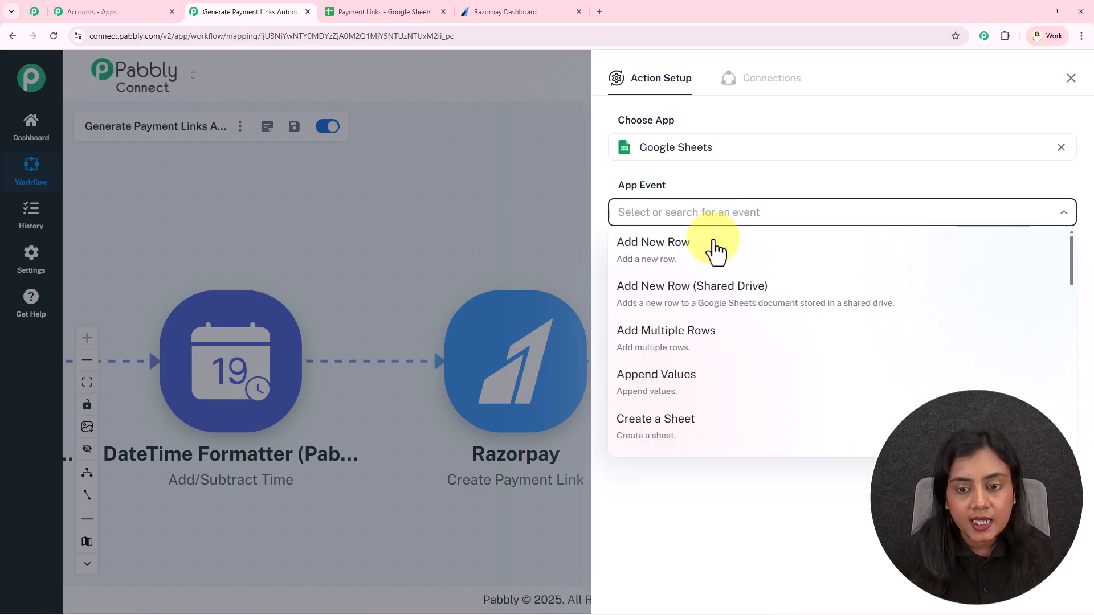
pyautogui.write('up')
pyautogui.click(715, 341)
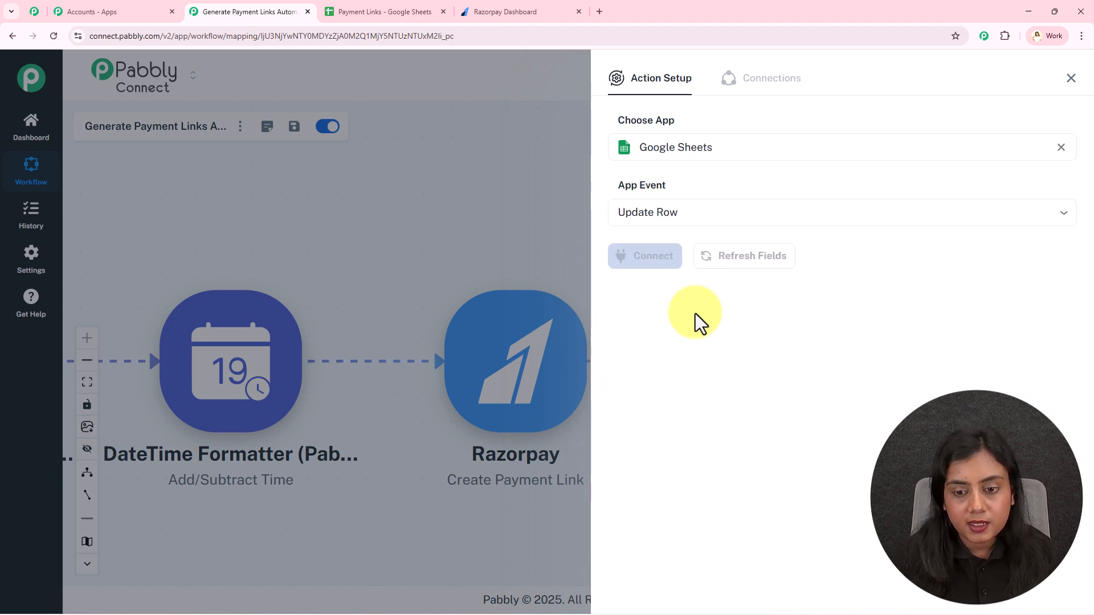
pyautogui.click(643, 259)
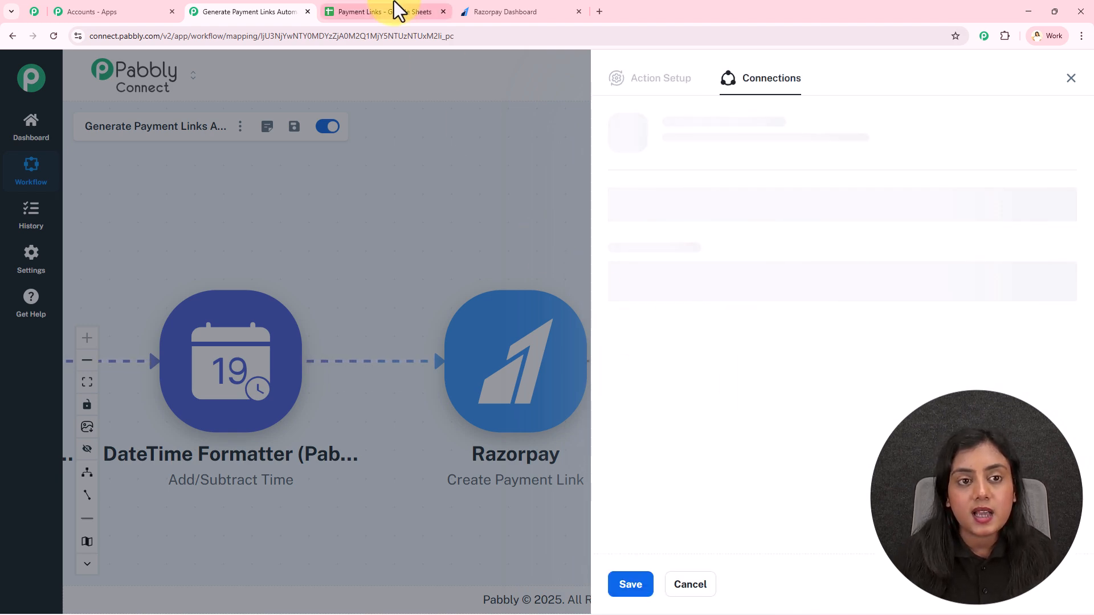
# - Check the Payment Links spreadsheet, where row 5's Payment Link cell G5 is still empty
pyautogui.click(403, 10)
pyautogui.click(981, 311)
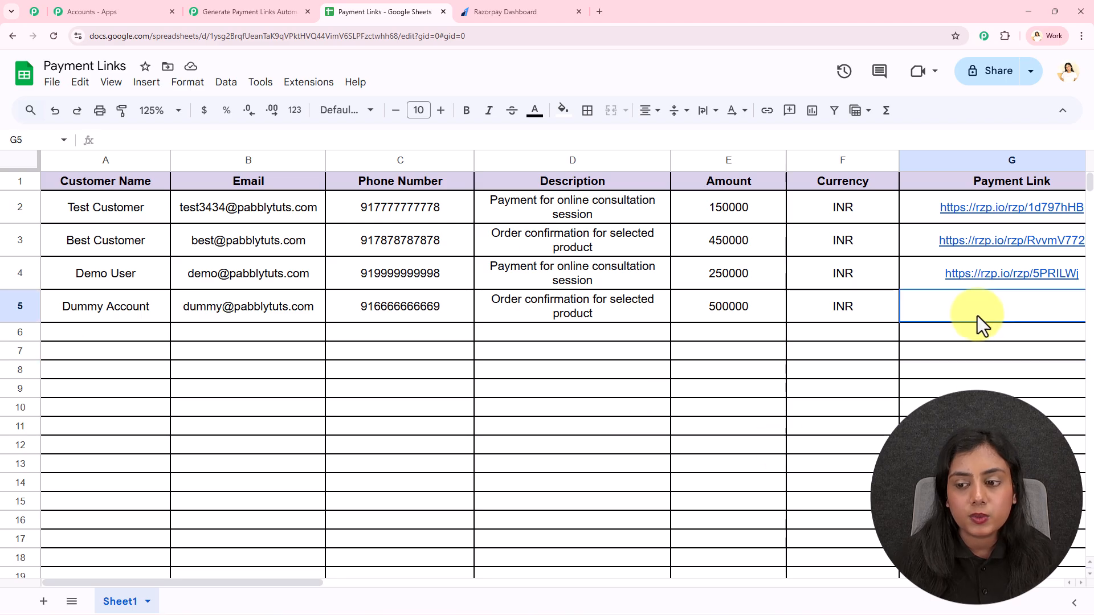
pyautogui.click(240, 11)
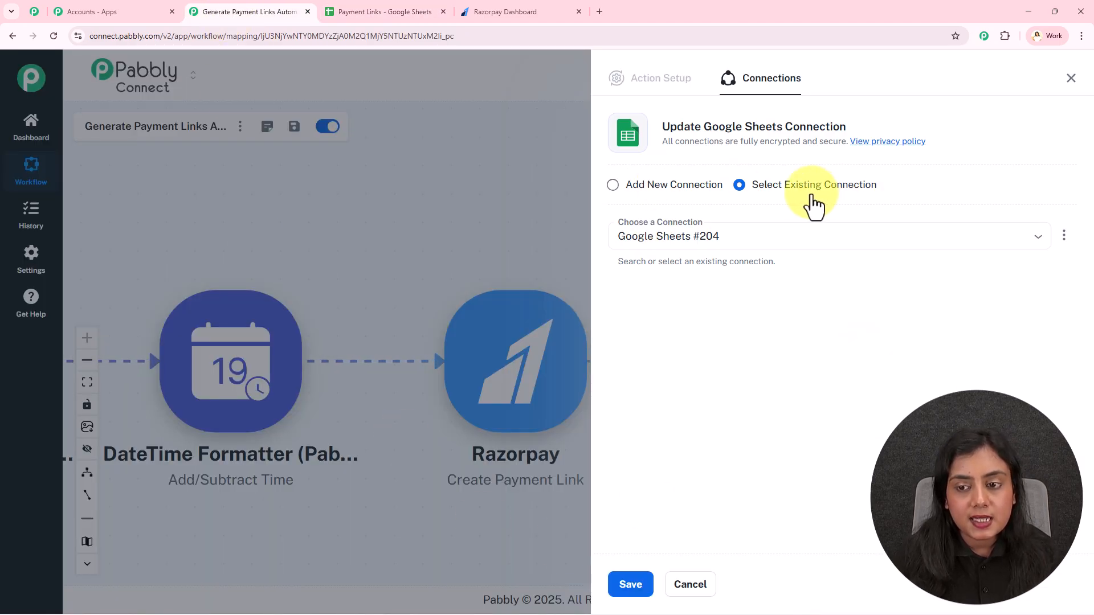
# - Create a new Google Sheets connection by signing in with Google and allowing access
pyautogui.click(652, 188)
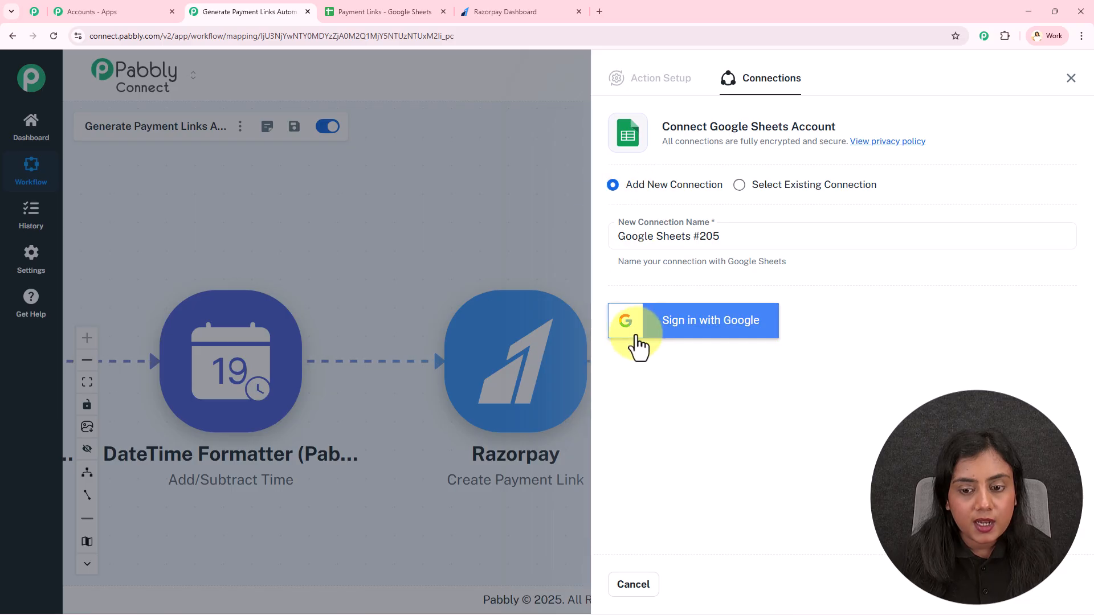
pyautogui.click(732, 346)
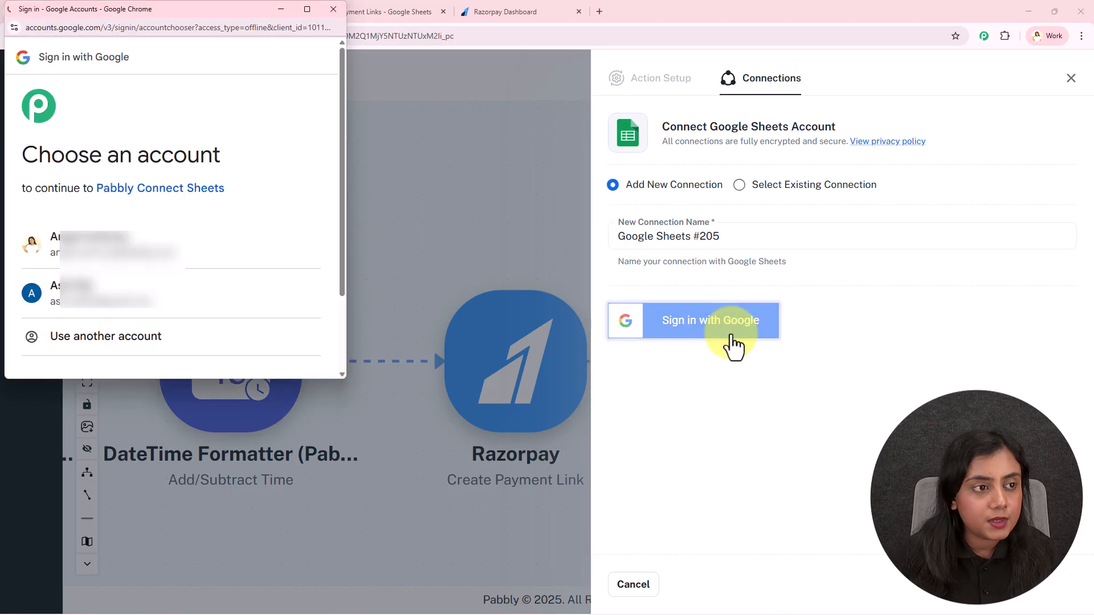
pyautogui.click(222, 250)
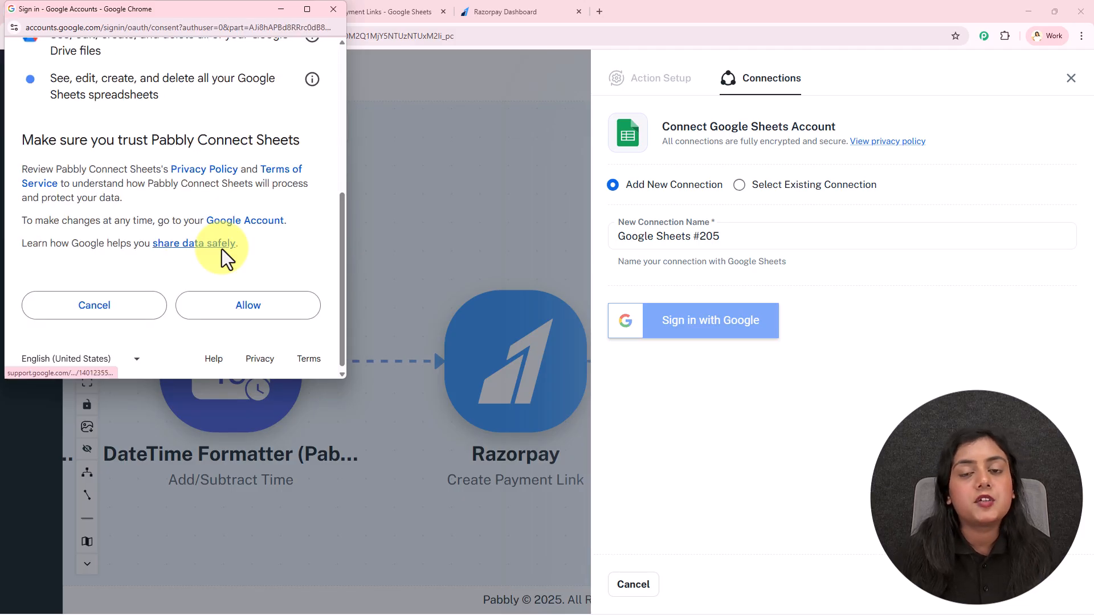
pyautogui.click(235, 308)
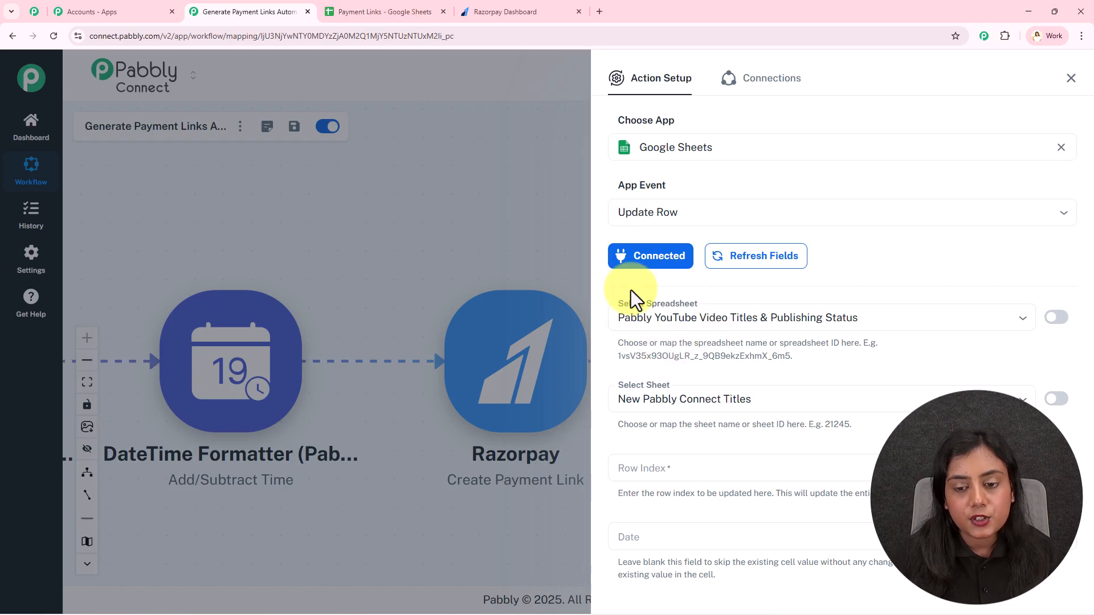
# - Review the sheet's columns, then select the Payment Links spreadsheet for the Update Row step
pyautogui.click(384, 9)
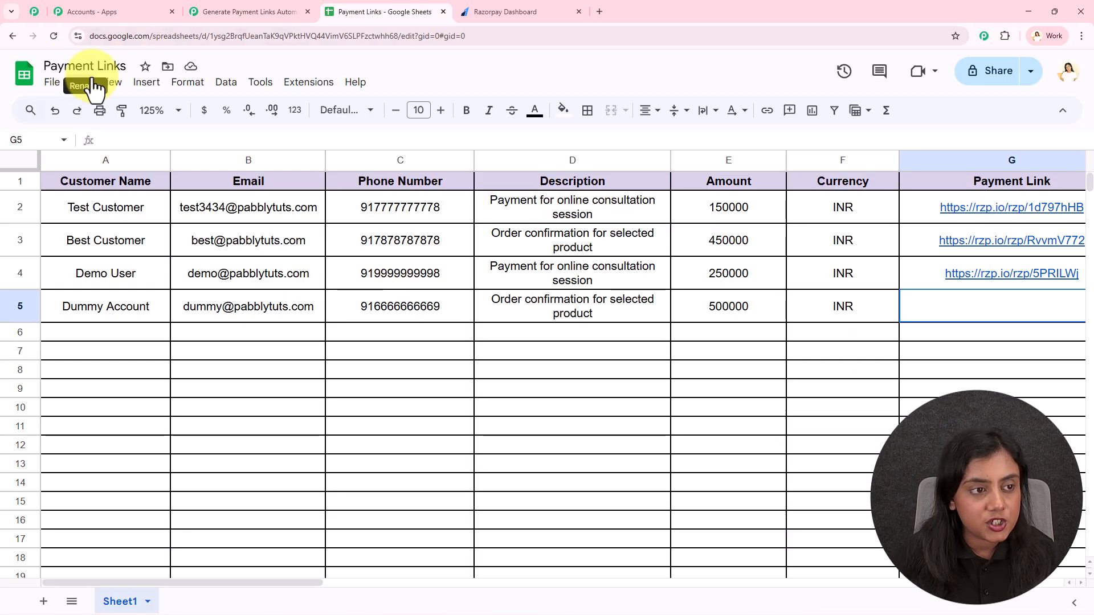
pyautogui.click(226, 8)
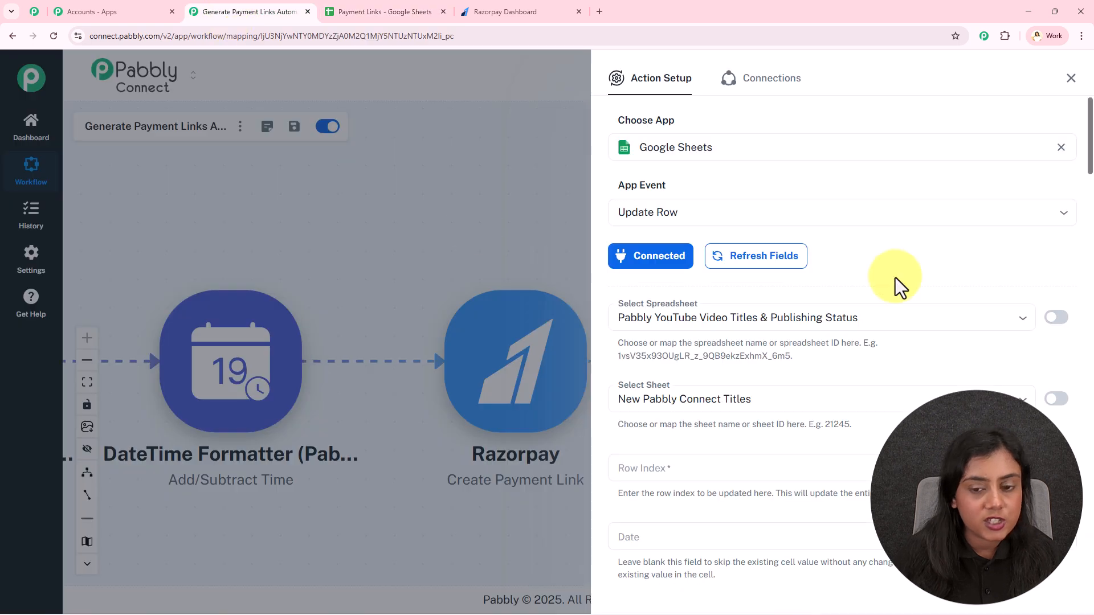
pyautogui.click(905, 325)
pyautogui.click(840, 368)
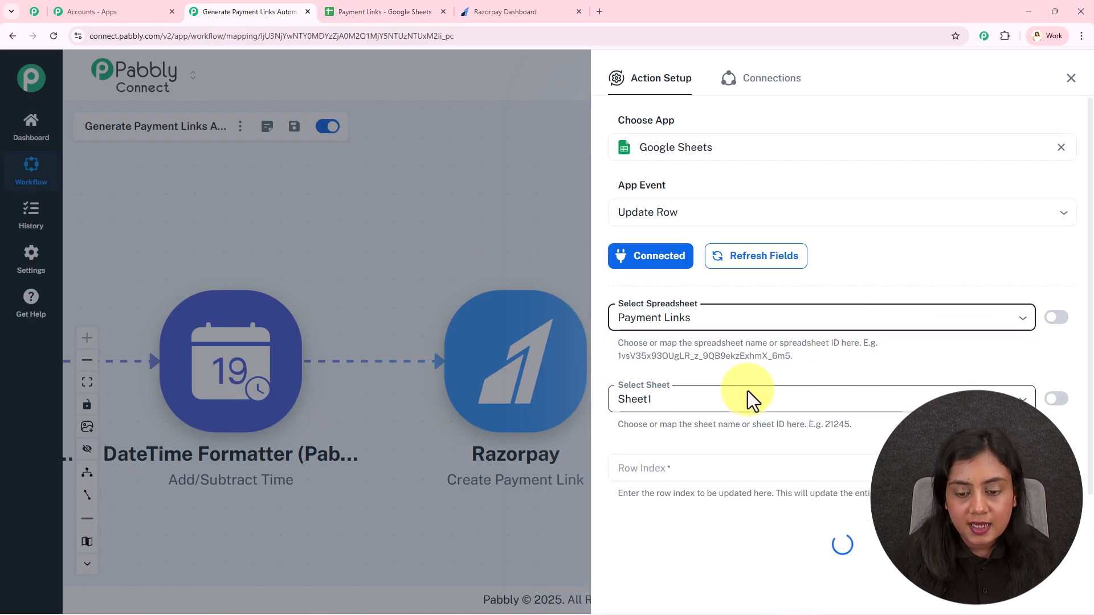
# - Map the trigger's RowIndex into the Row Index field
pyautogui.scroll(-2, 747, 391)
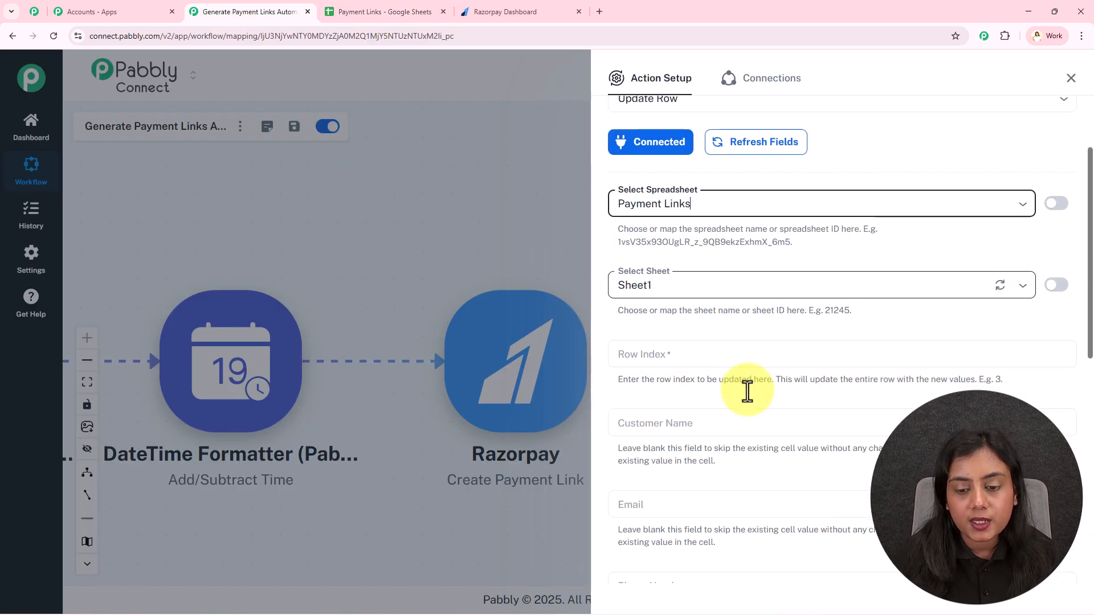
pyautogui.click(720, 354)
pyautogui.scroll(-2, 739, 524)
pyautogui.click(715, 477)
pyautogui.click(720, 323)
# - Map Razorpay's short_url into Payment Link, save, send a test request, and check the sheet
pyautogui.scroll(-3, 720, 323)
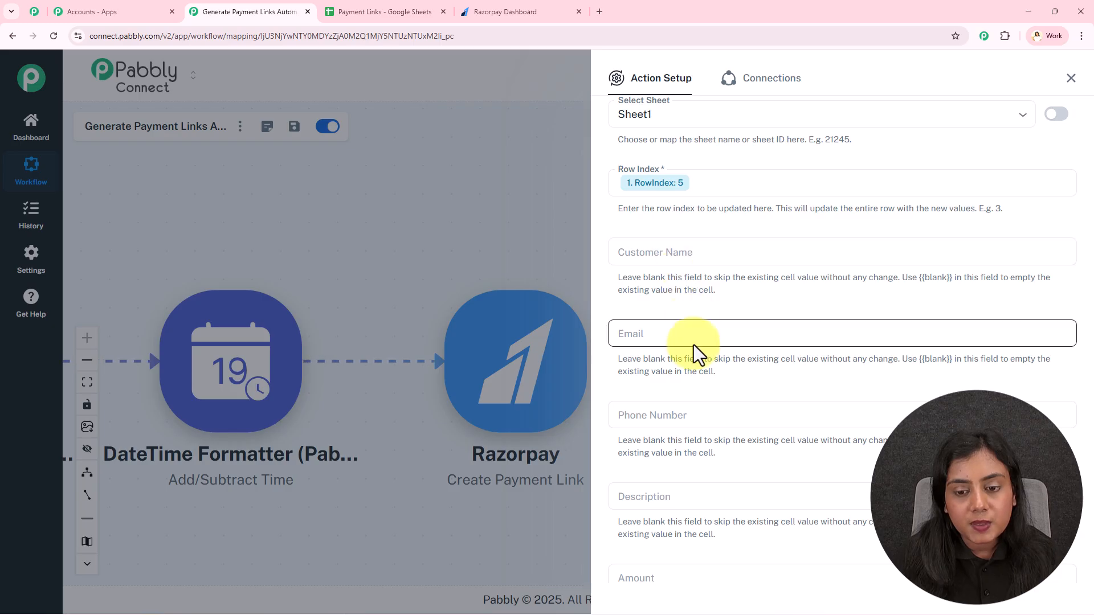
pyautogui.scroll(-6, 693, 347)
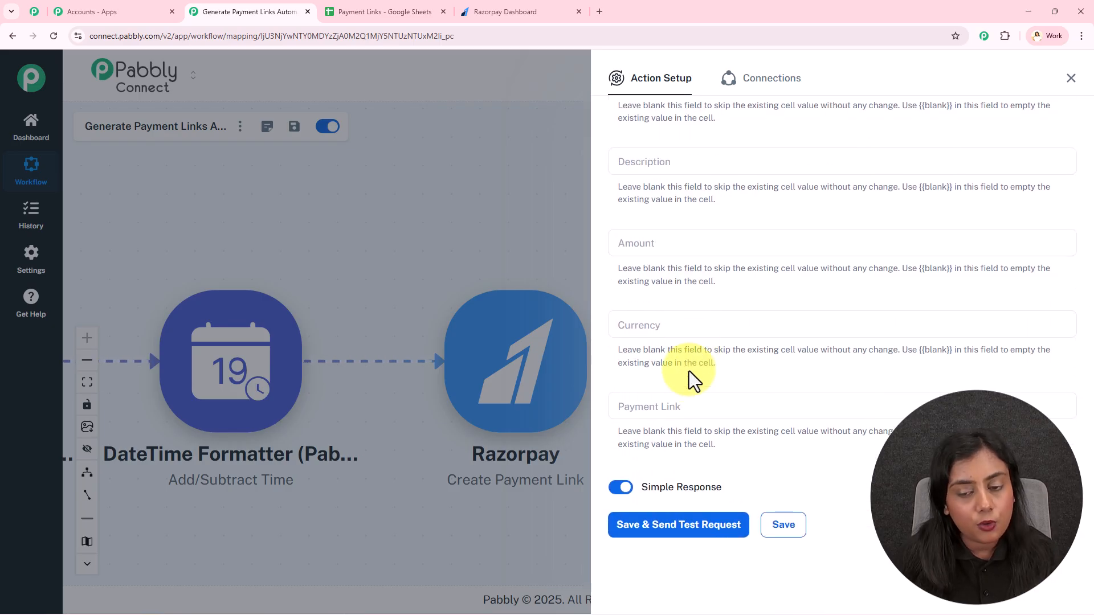
pyautogui.click(683, 408)
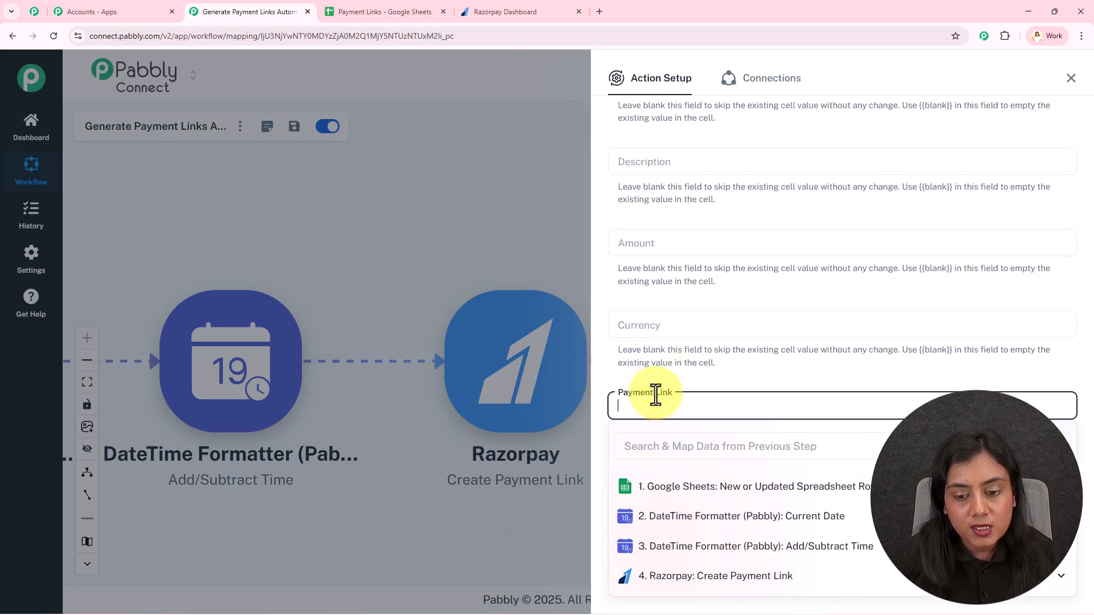
pyautogui.click(734, 446)
pyautogui.write('ur')
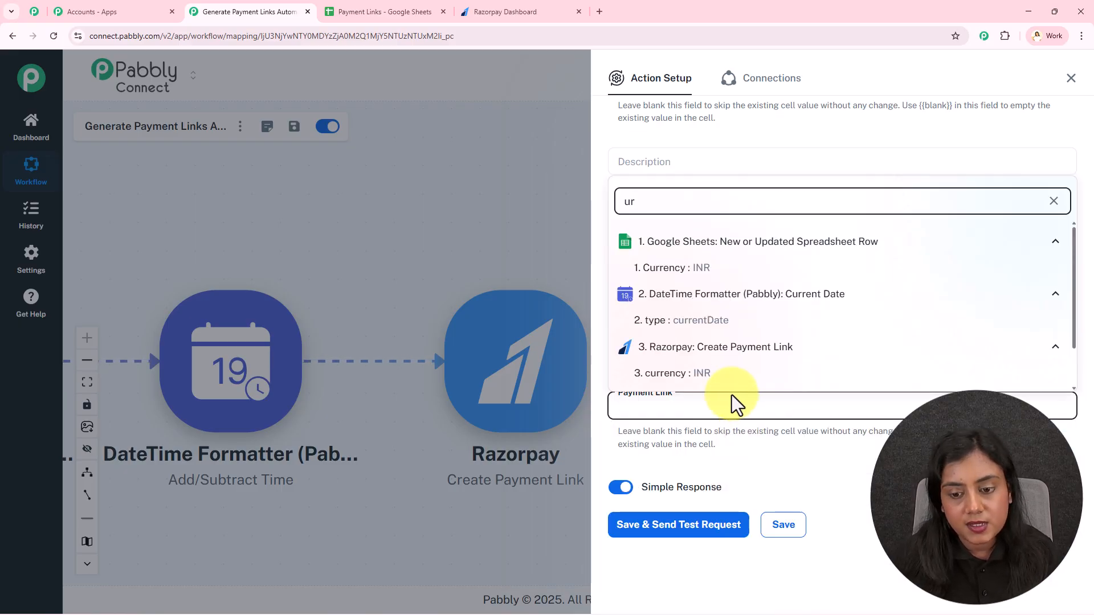
pyautogui.write('l')
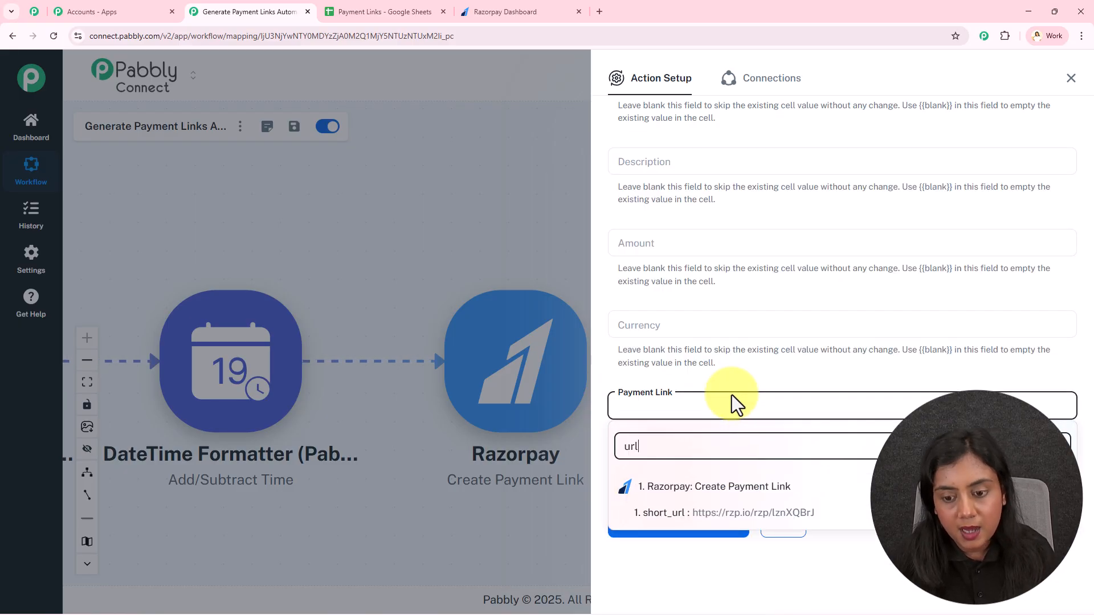
pyautogui.click(724, 514)
pyautogui.click(703, 524)
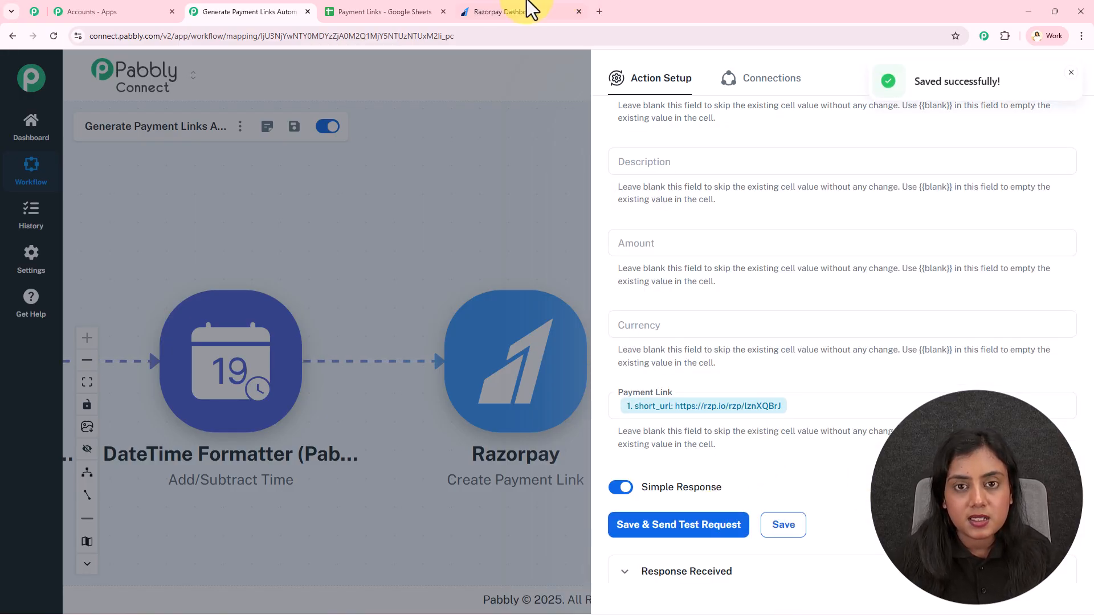
pyautogui.click(376, 11)
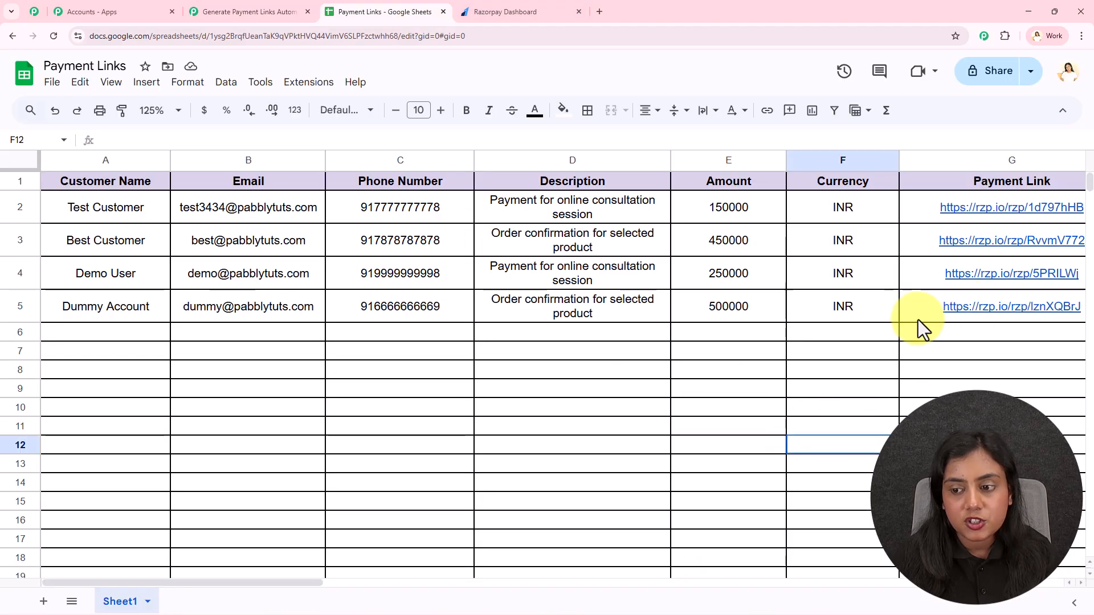
# - Open cell G5's link to verify the Razorpay payment page and amount, then close it
pyautogui.click(945, 312)
pyautogui.click(955, 359)
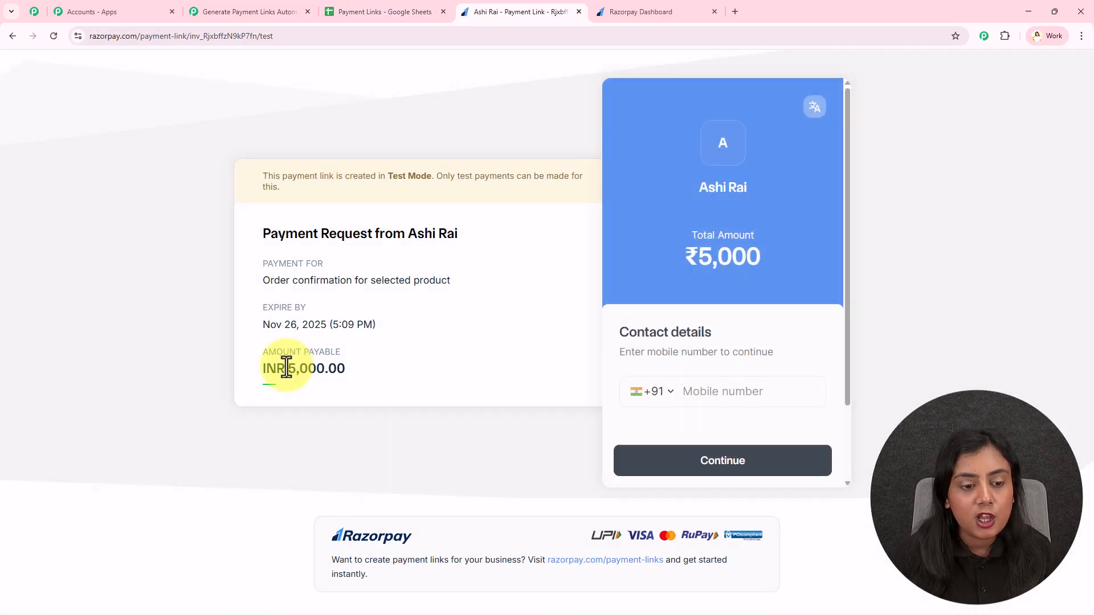
pyautogui.moveTo(267, 369); pyautogui.dragTo(326, 370)
pyautogui.click(578, 11)
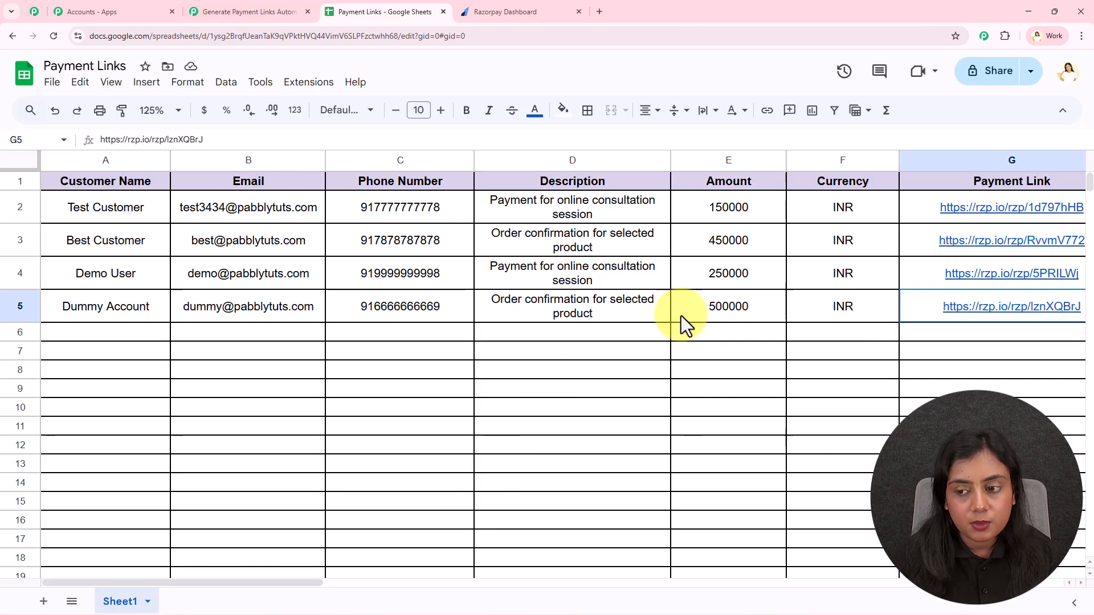
pyautogui.moveTo(108, 314); pyautogui.dragTo(655, 296)
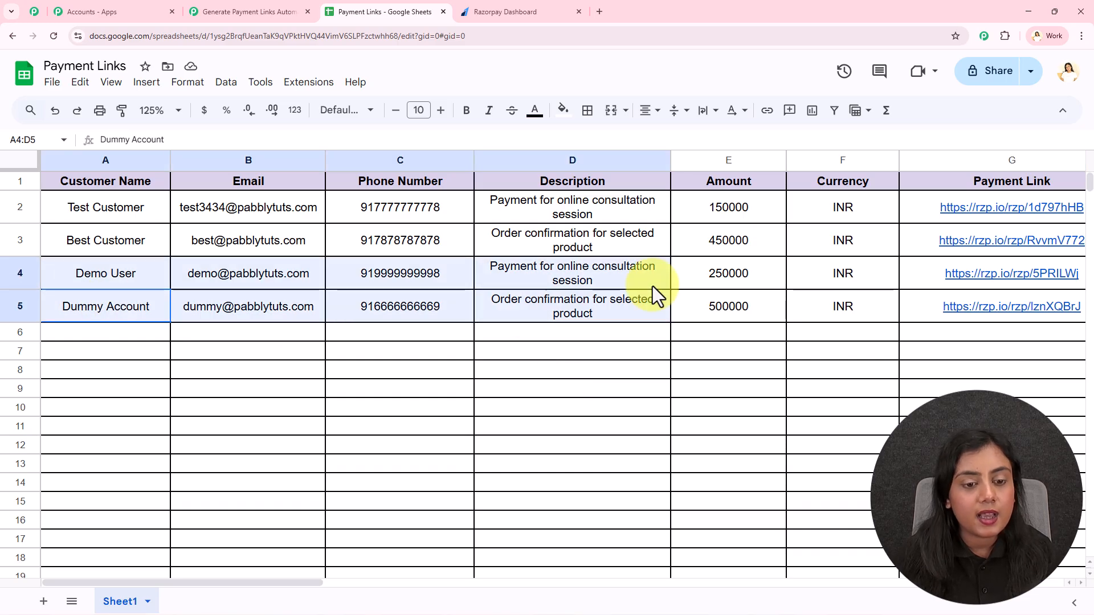
# - Back in Pabbly Connect, close the Action Setup panel and bring the whole workflow into view
pyautogui.click(293, 8)
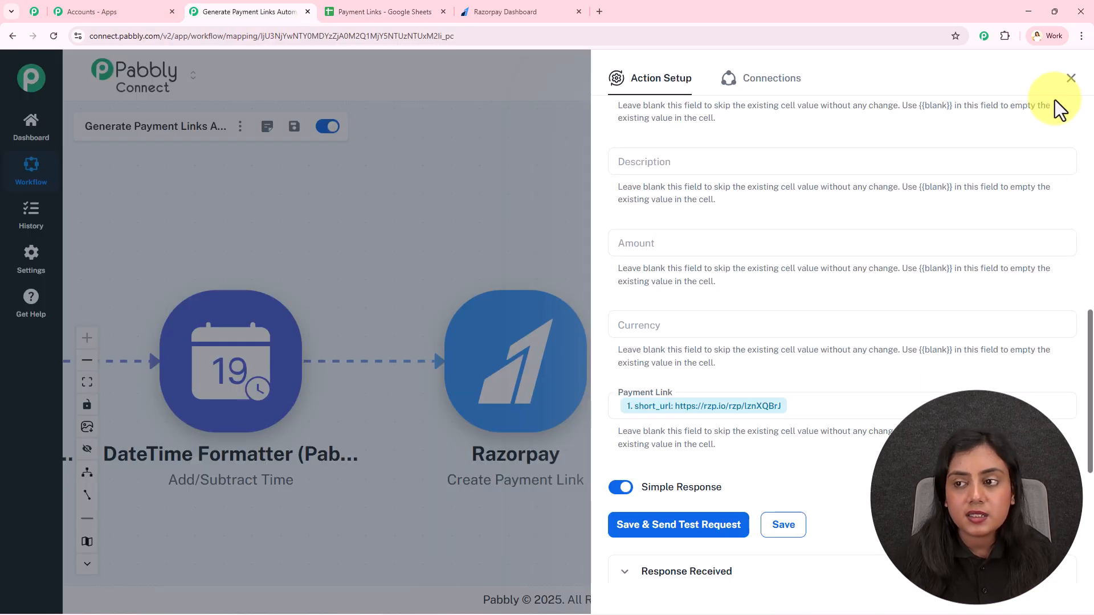
pyautogui.click(1071, 78)
pyautogui.scroll(-2, 462, 223)
pyautogui.moveTo(541, 237); pyautogui.dragTo(743, 246)
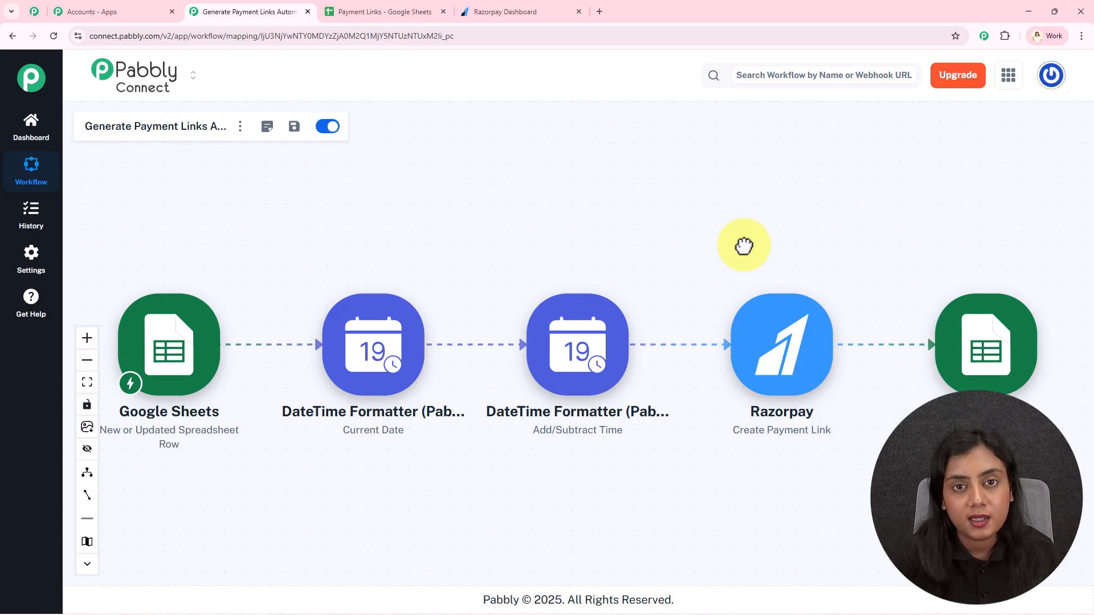
pyautogui.click(393, 12)
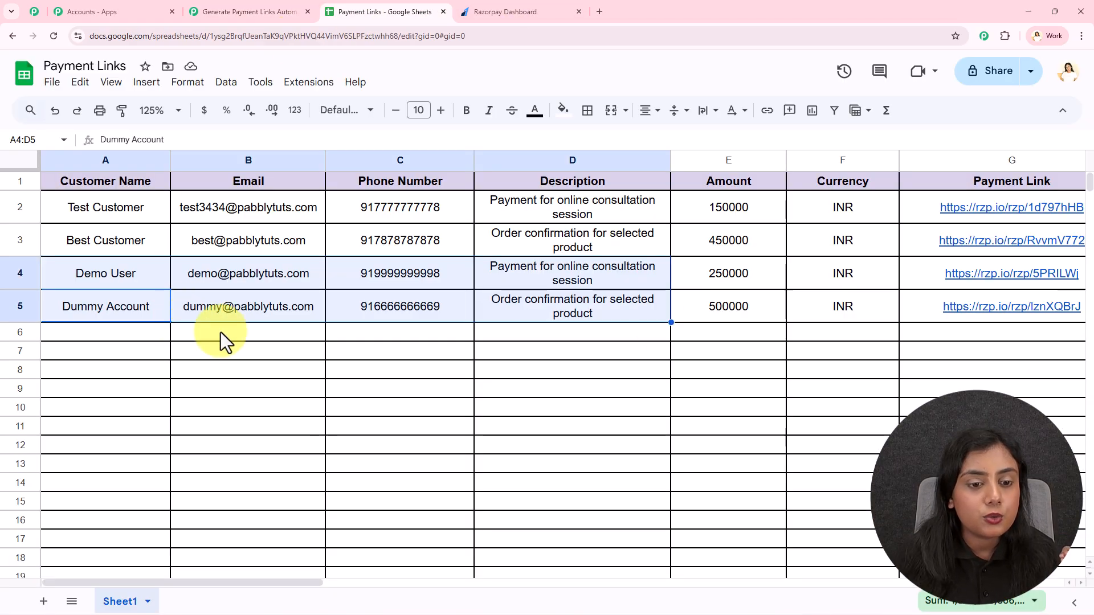
pyautogui.click(687, 338)
pyautogui.click(963, 339)
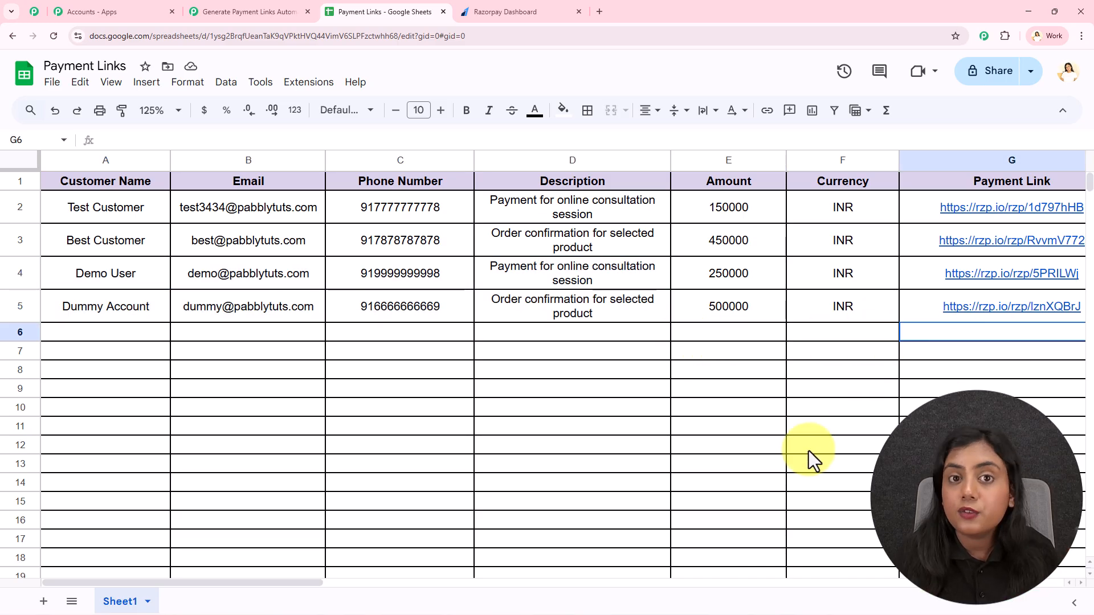
pyautogui.click(208, 11)
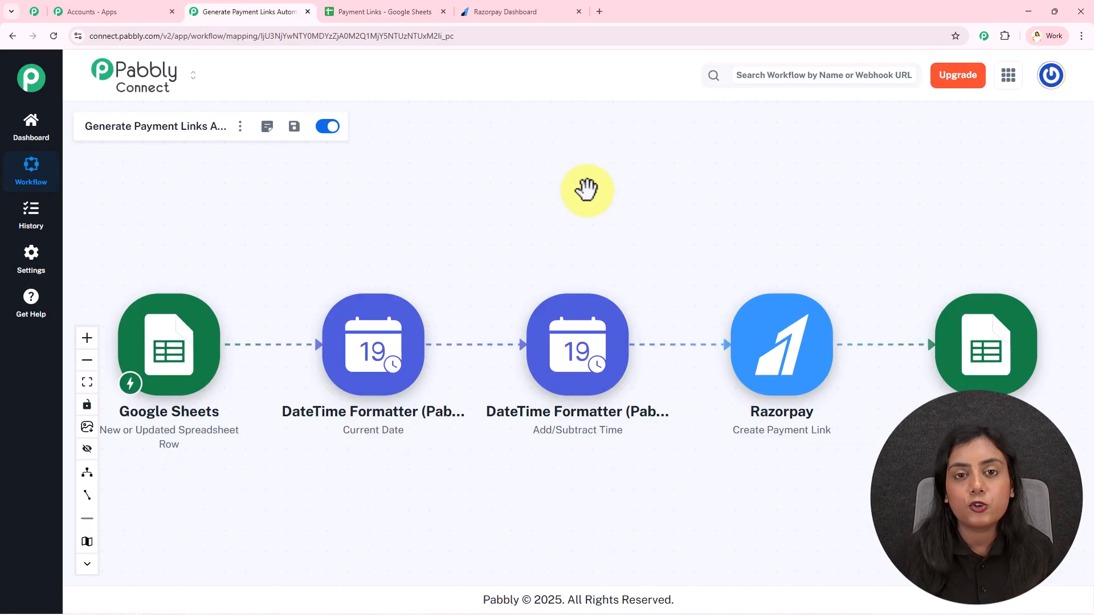